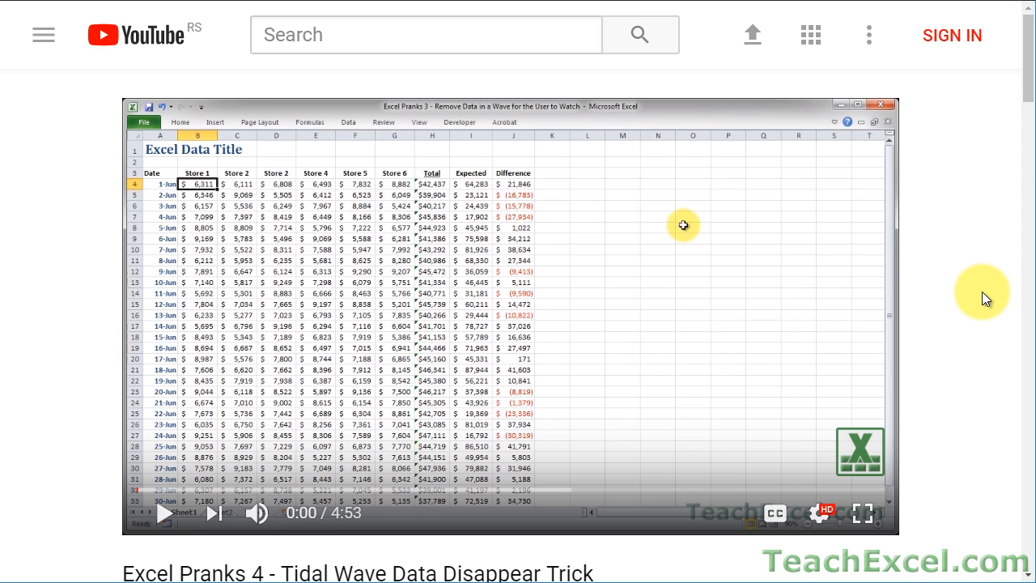
- Like the Excel Pranks 4 video on YouTube and subscribe to the TeachExcel channel
scroll(983, 293, "down", 5)
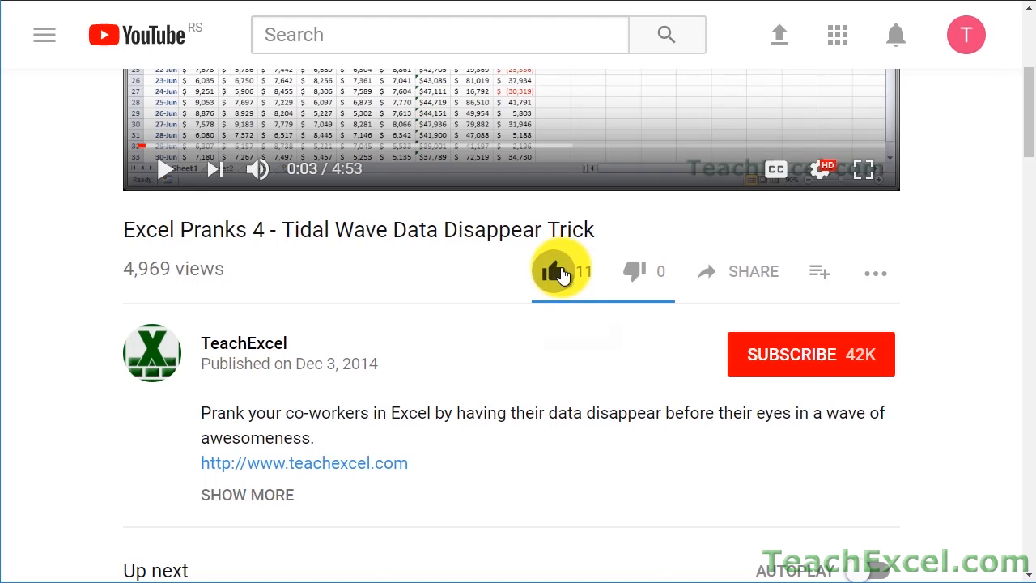
left_click(562, 273)
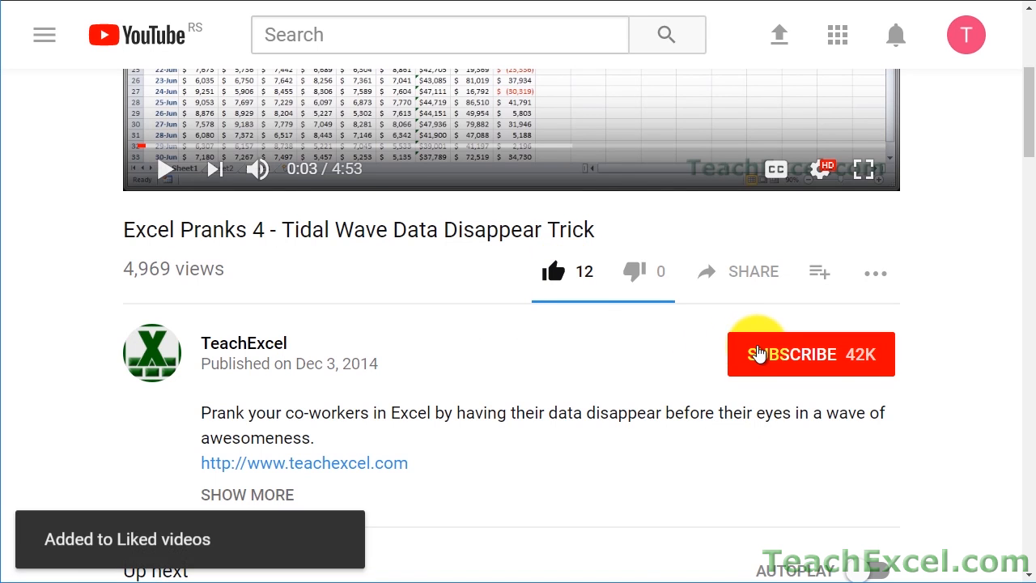
left_click(753, 352)
left_click(877, 358)
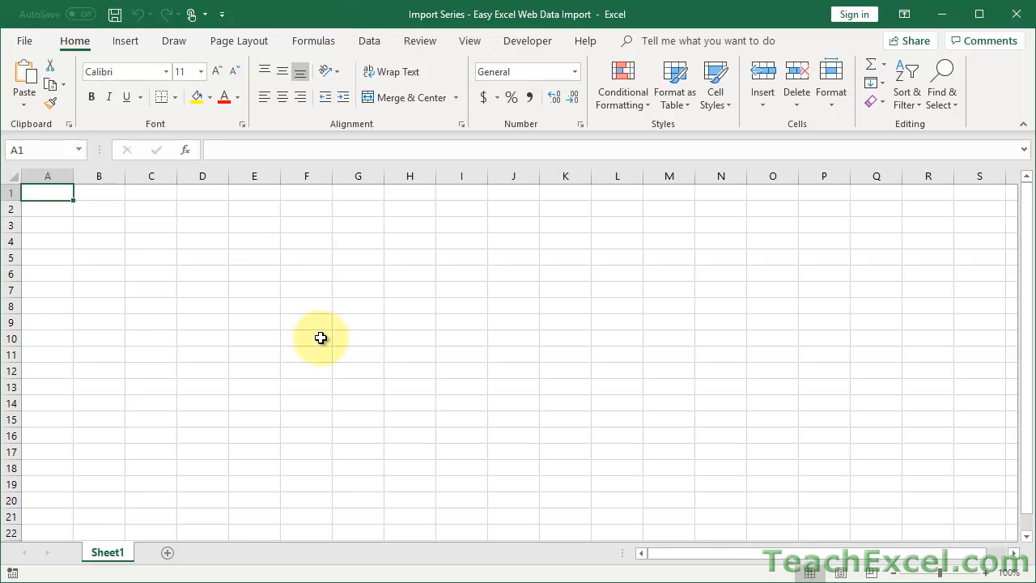
- Switch to the browser and open the S&P 500 historical data page on Yahoo Finance, looking through its price table
left_click(88, 582)
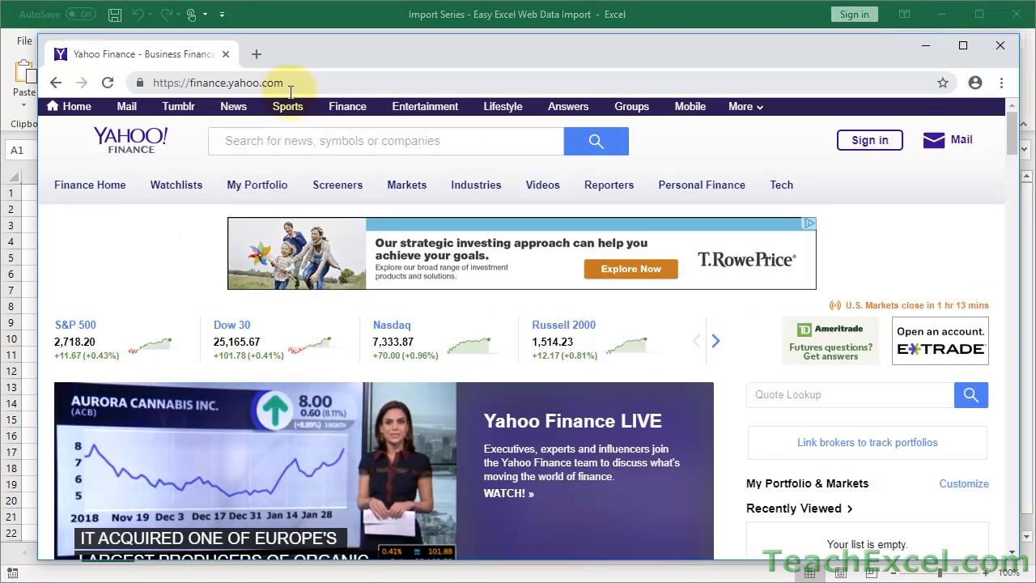
left_click(225, 89)
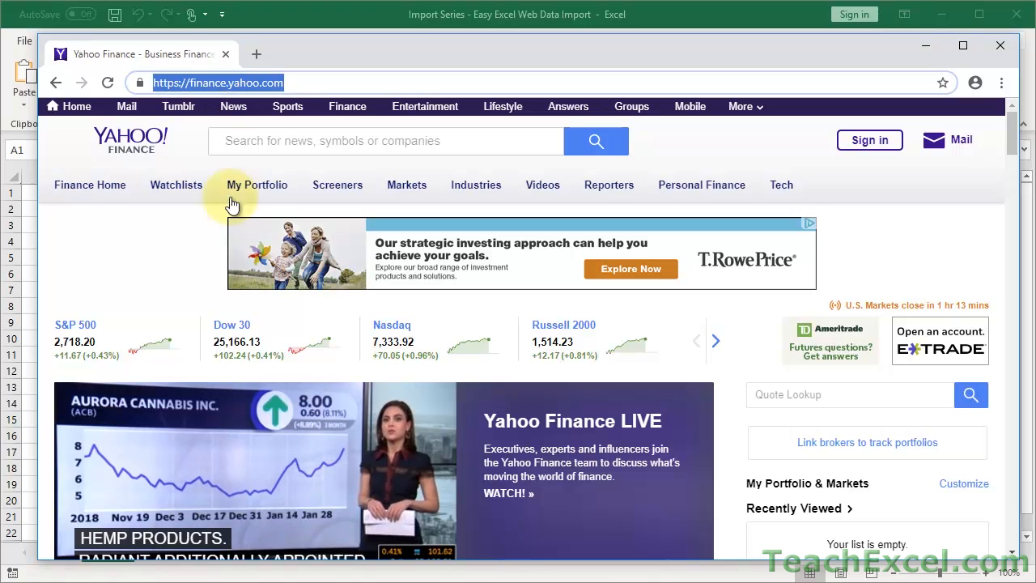
scroll(175, 231, "down", 3)
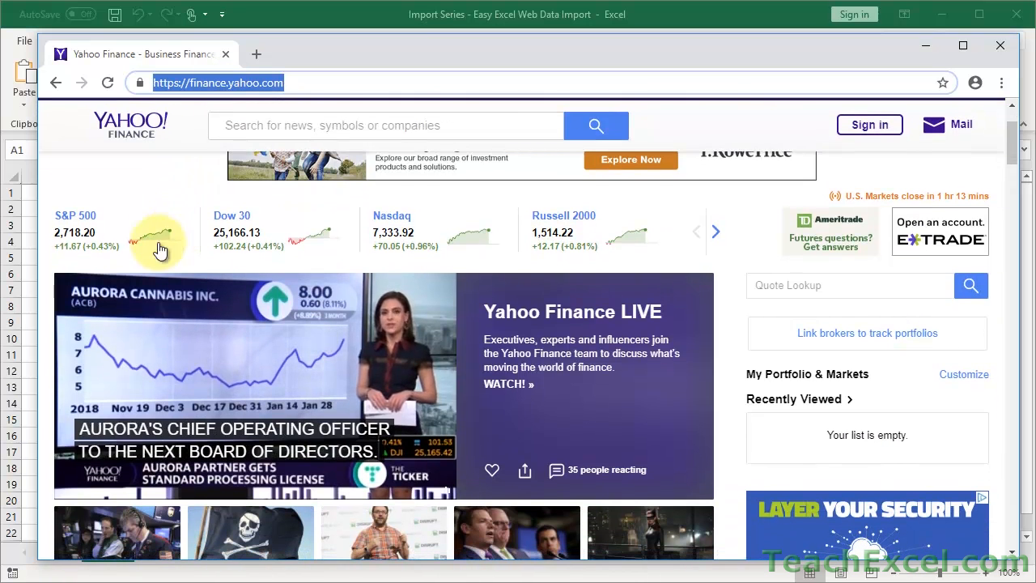
left_click(67, 222)
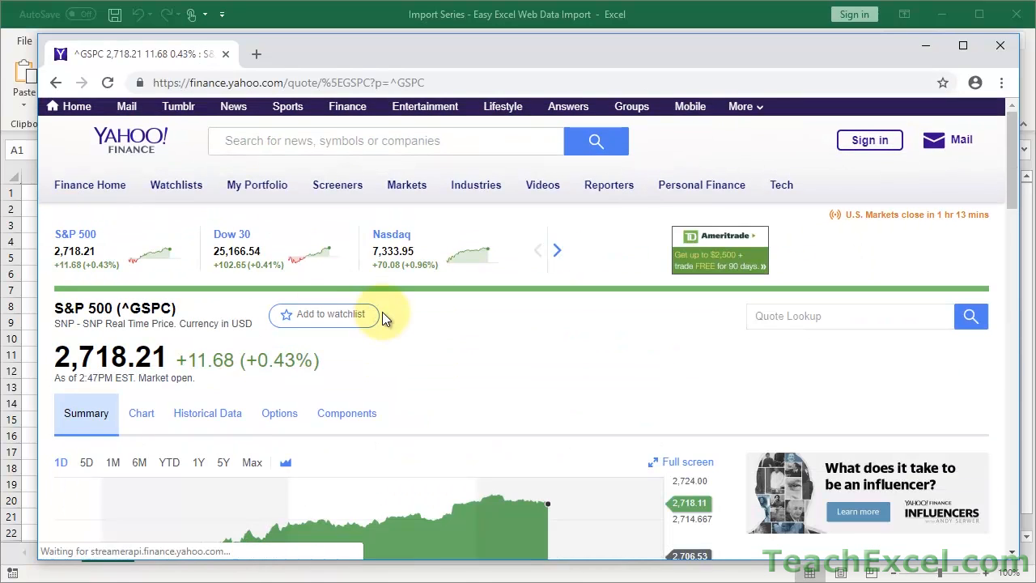
scroll(382, 312, "down", 3)
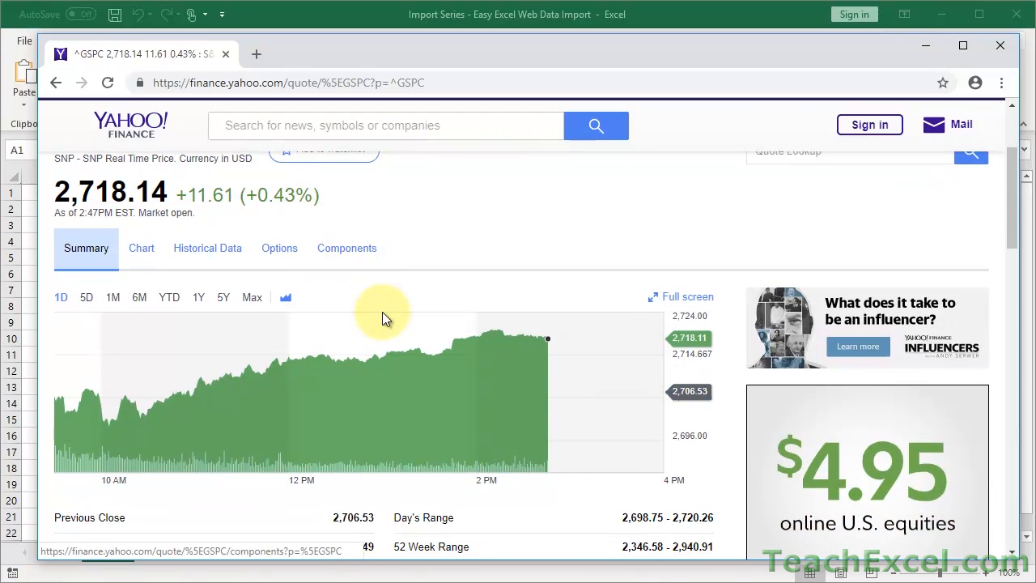
left_click(193, 251)
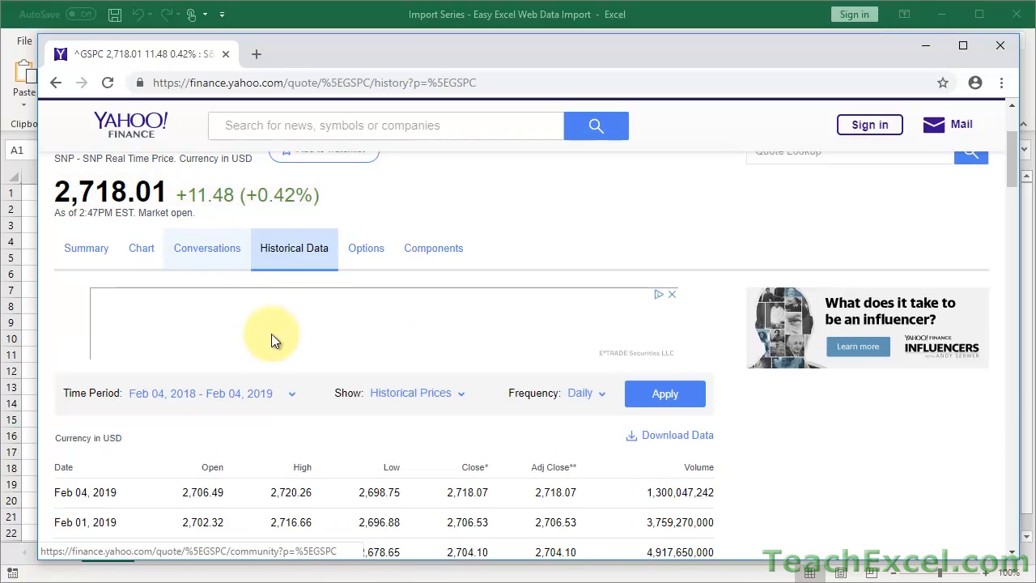
scroll(271, 339, "down", 3)
scroll(273, 341, "down", 2)
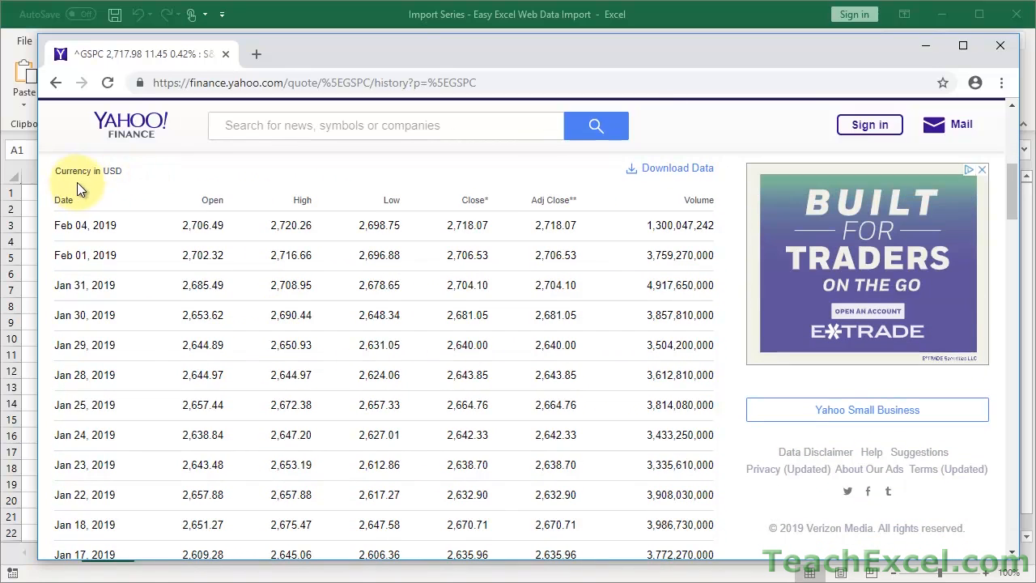
scroll(397, 407, "down", 5)
scroll(397, 407, "down", 9)
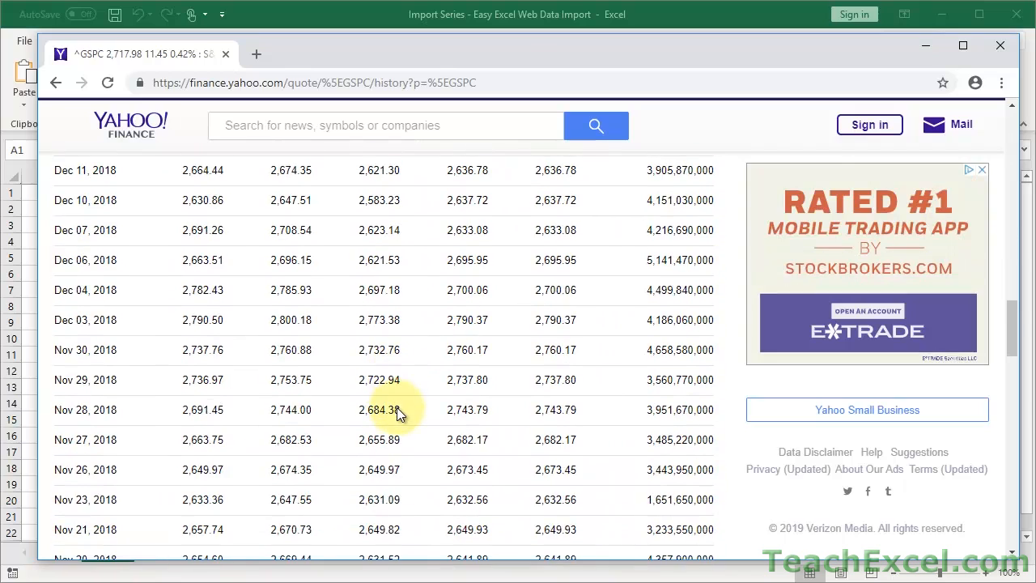
scroll(397, 408, "up", 15)
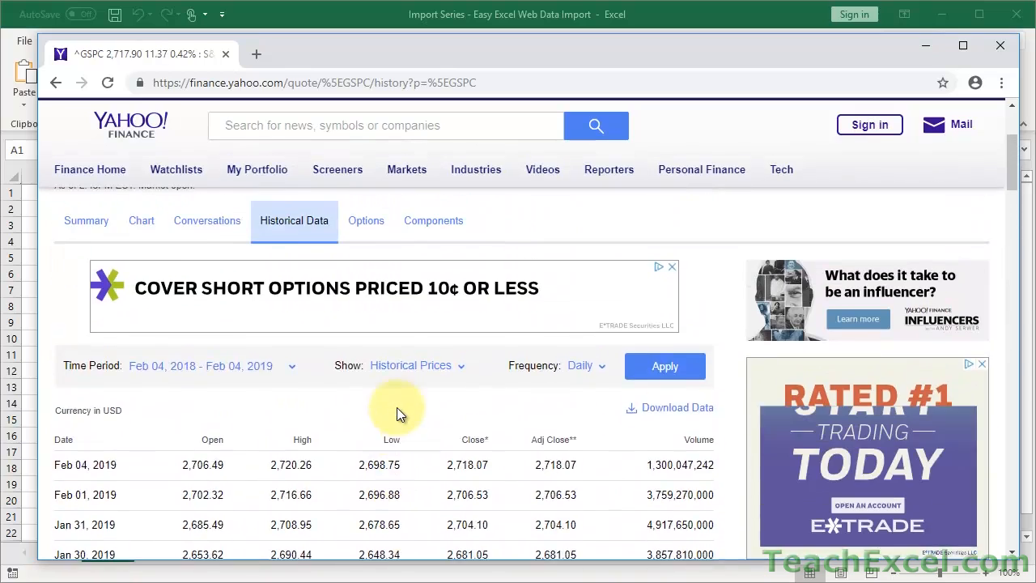
scroll(396, 407, "down", 3)
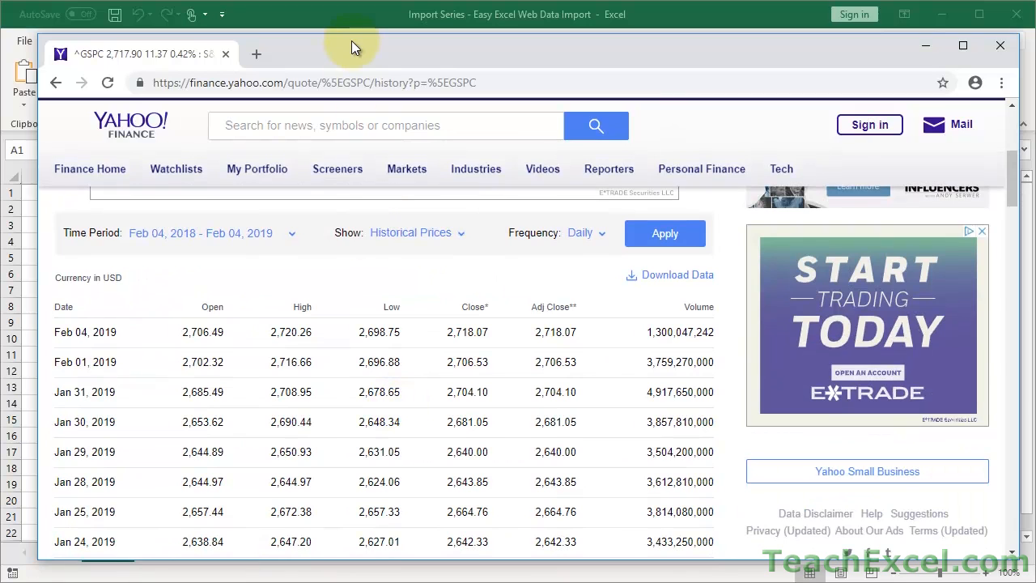
- Switch to Excel and start a new data import from the web
left_click(354, 15)
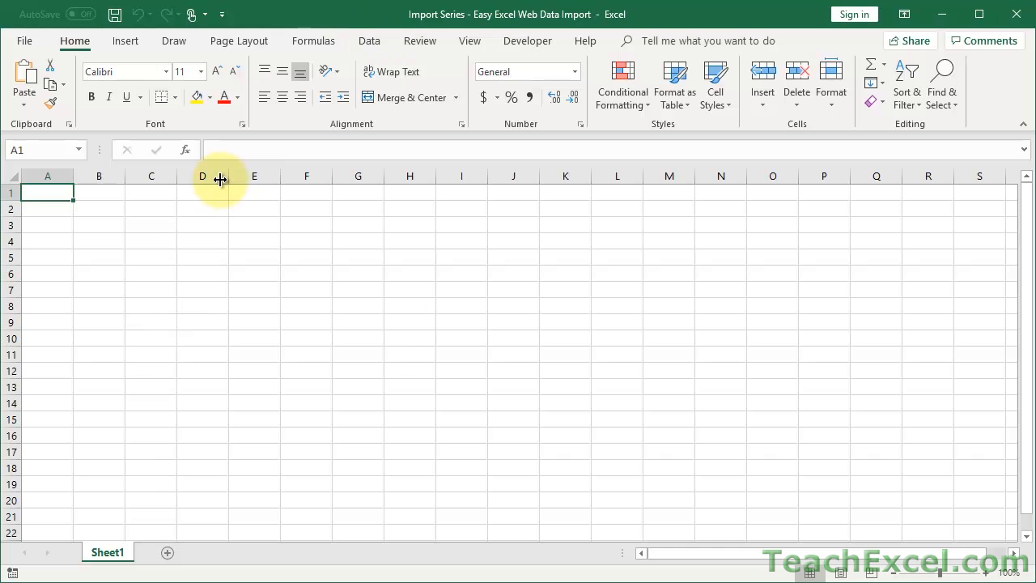
left_click(369, 42)
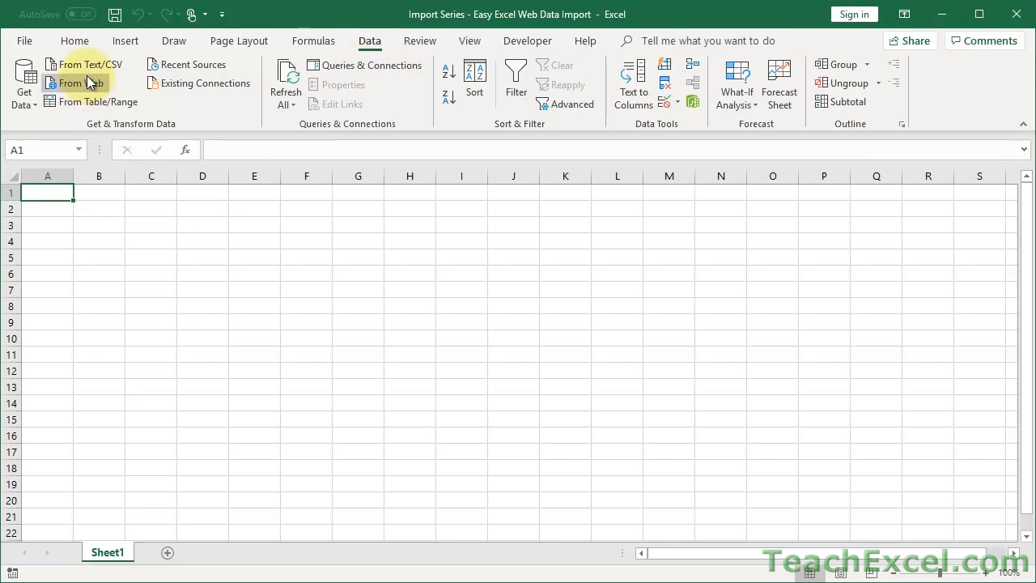
left_click(23, 88)
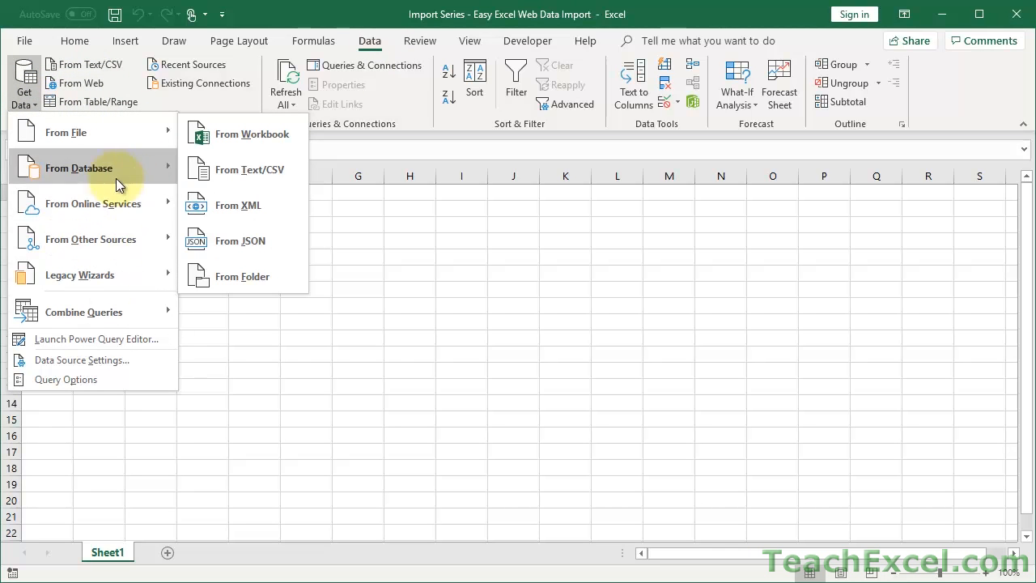
mouse_move(128, 244)
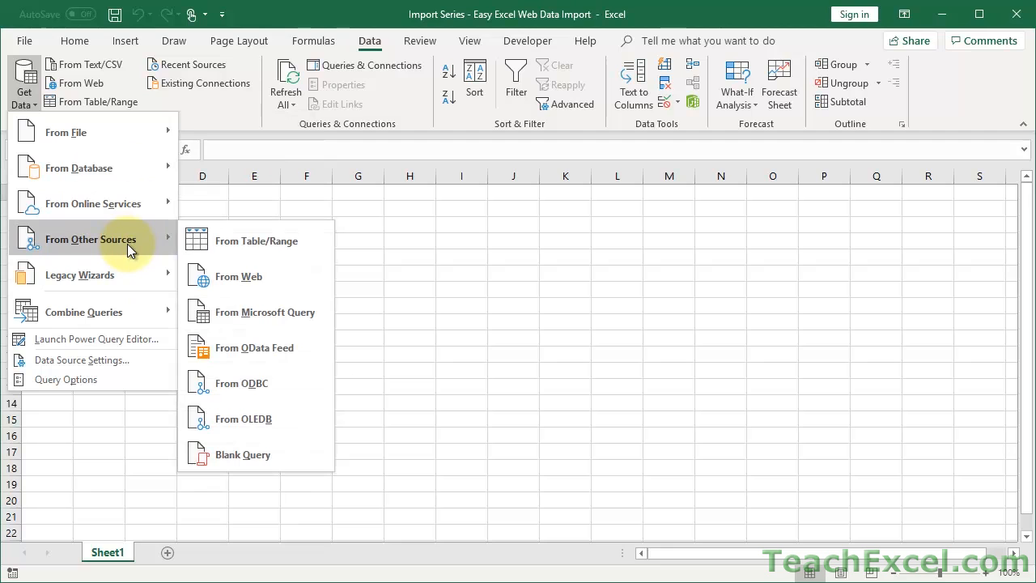
left_click(214, 282)
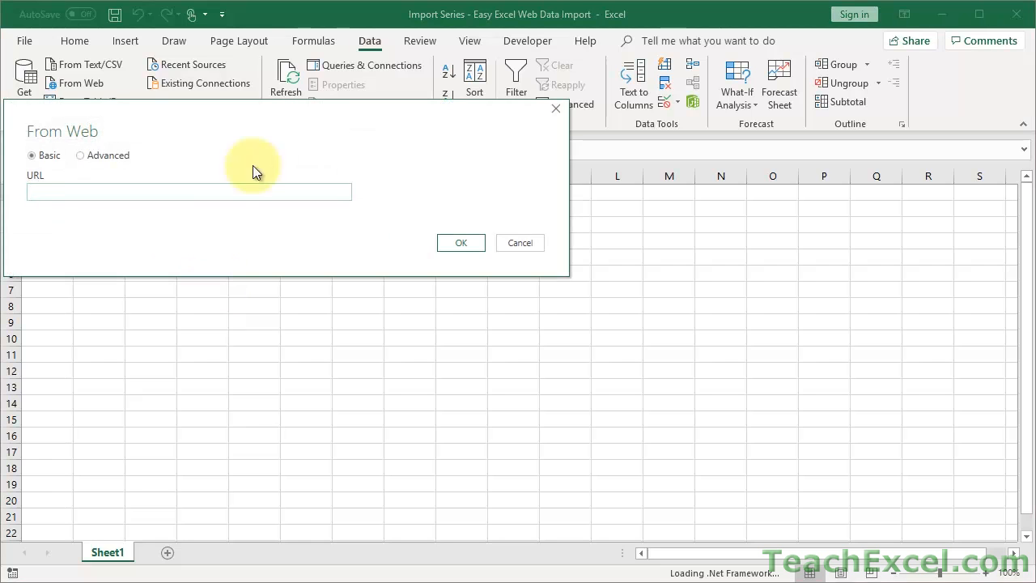
left_click_drag(264, 112, 419, 199)
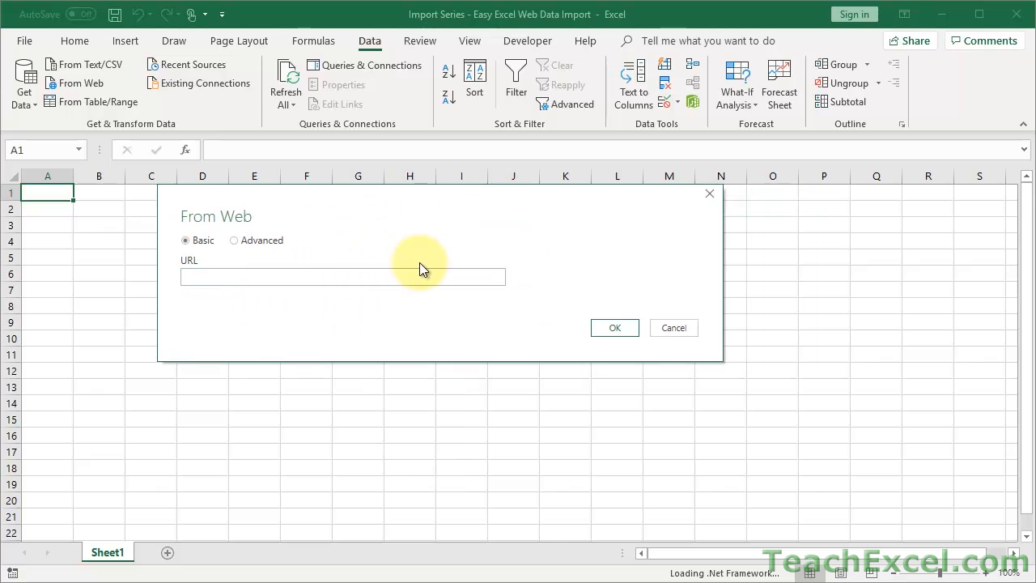
- Switch to the browser and copy the full address of the S&P 500 historical data page
key("alt+Tab")
double_click(334, 84)
triple_click(334, 84)
triple_click(334, 84)
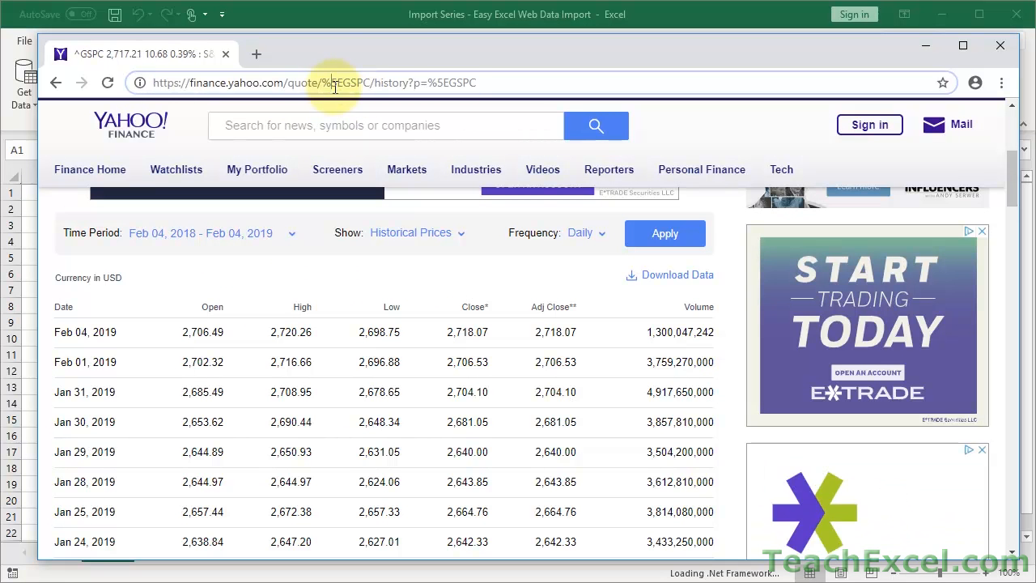
double_click(335, 86)
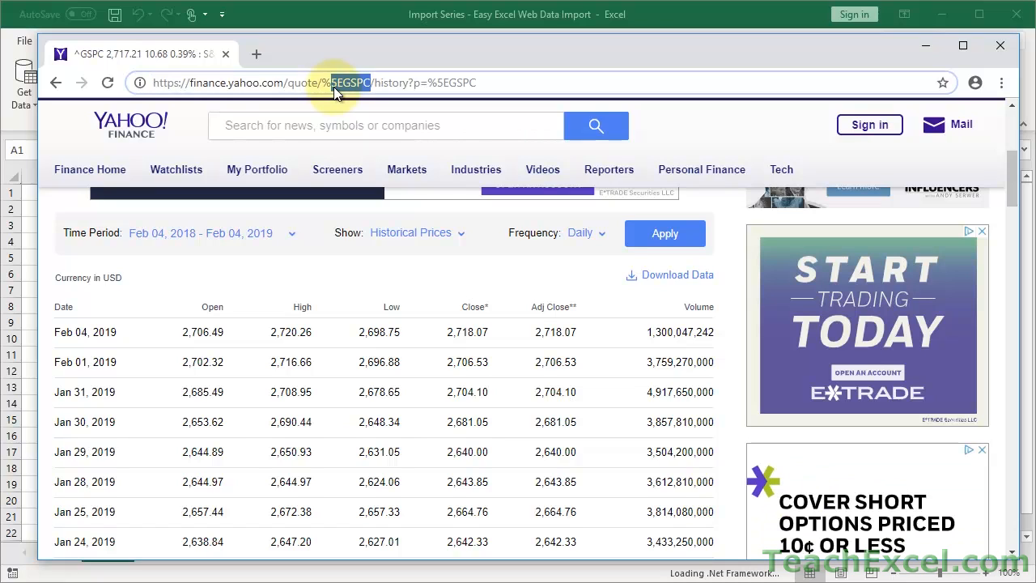
triple_click(334, 89)
key("ctrl+c")
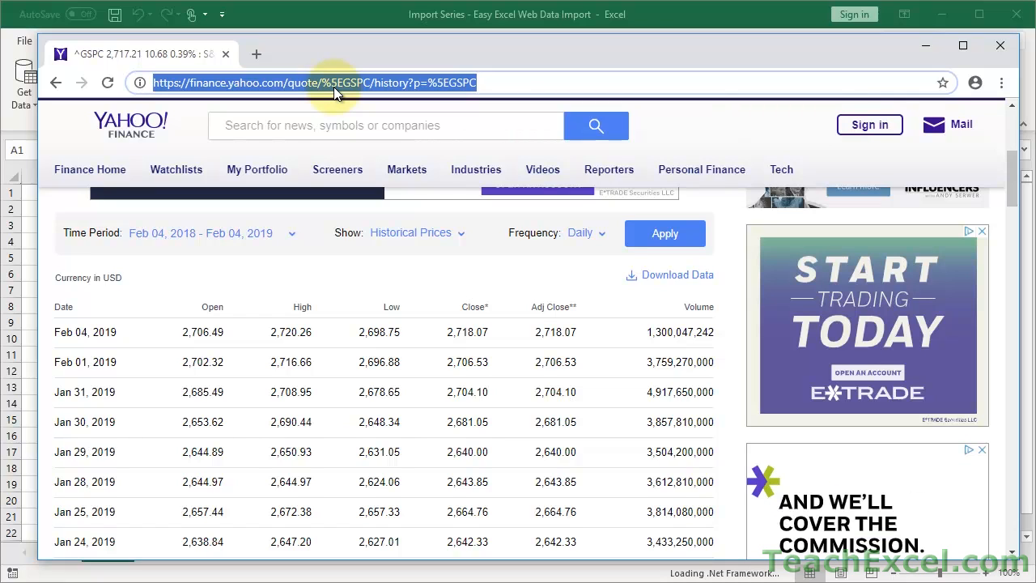
left_click(304, 17)
left_click(292, 278)
key("ctrl+v")
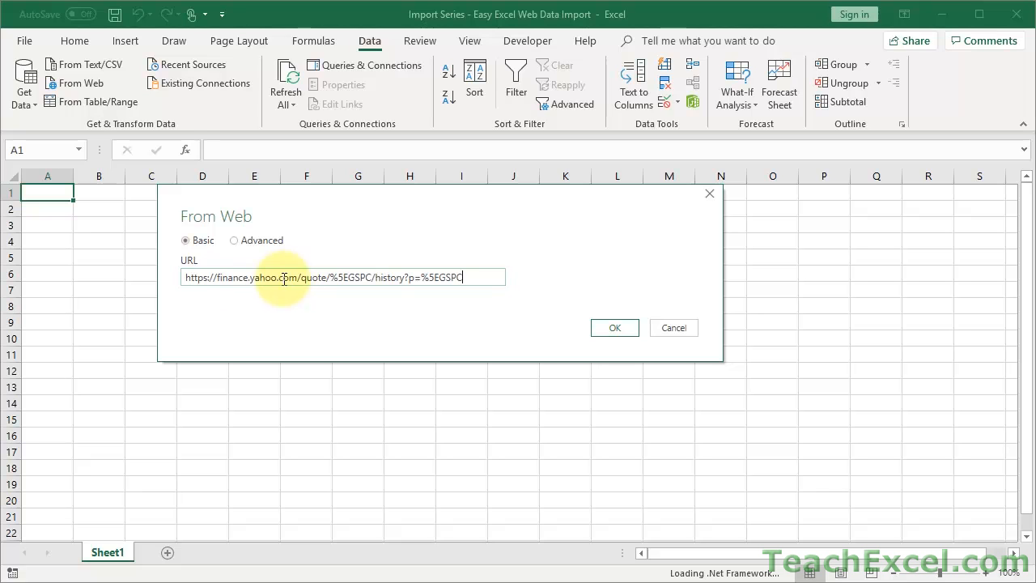
left_click(615, 328)
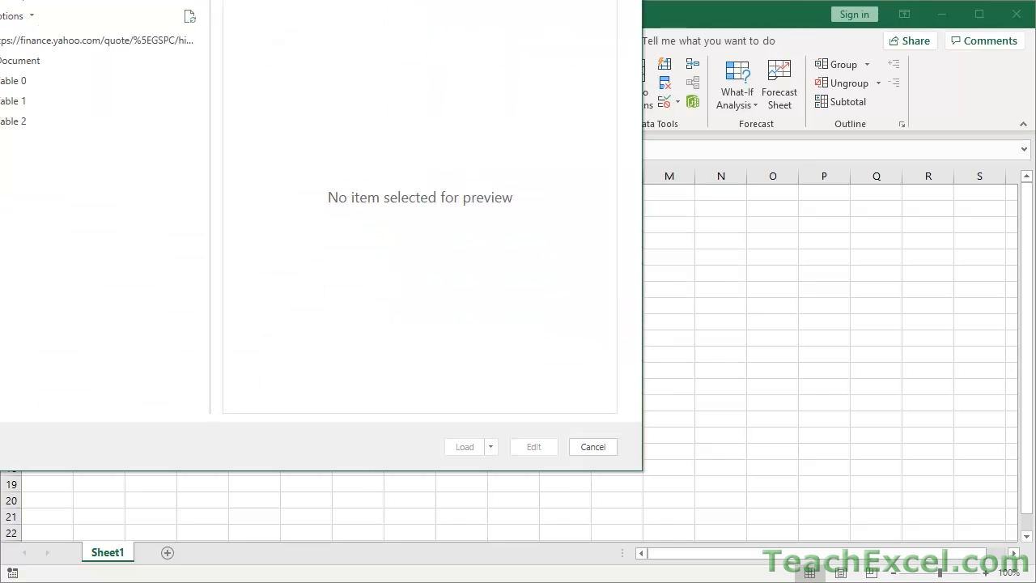
- Preview the Document, Table 0 and Table 1 items found on the web page in the Navigator
left_click_drag(347, 0, 499, 20)
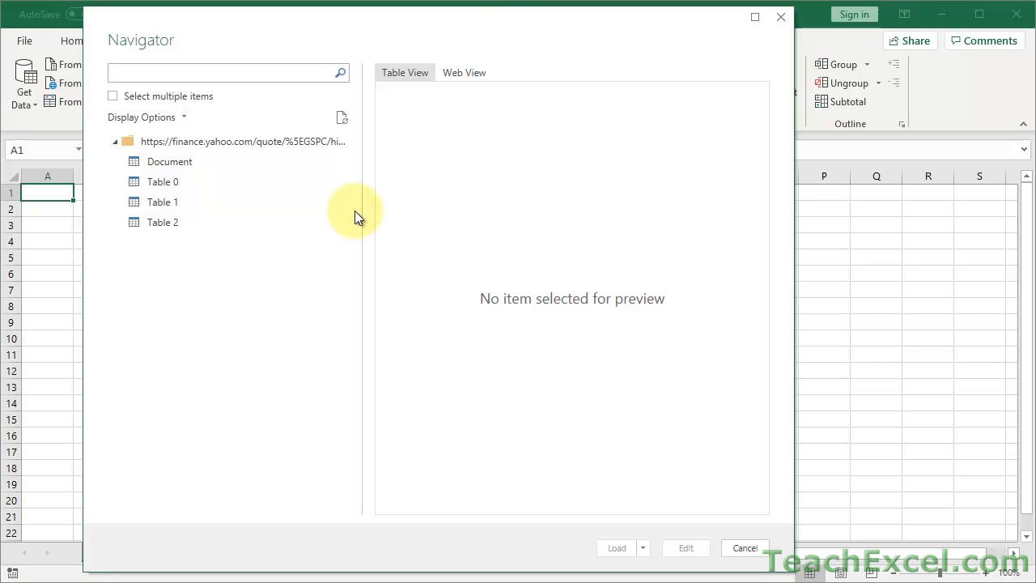
left_click(159, 160)
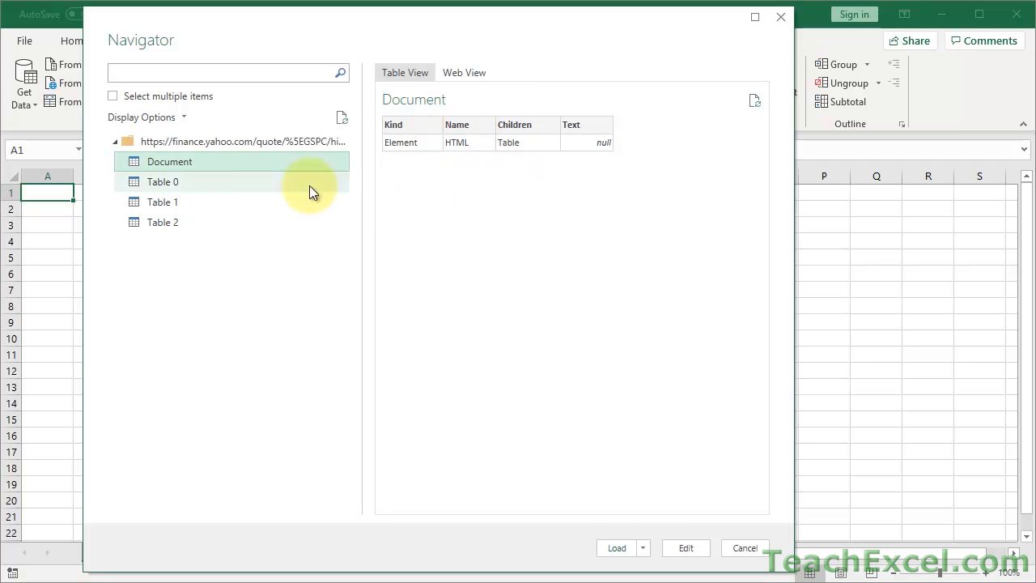
left_click(149, 186)
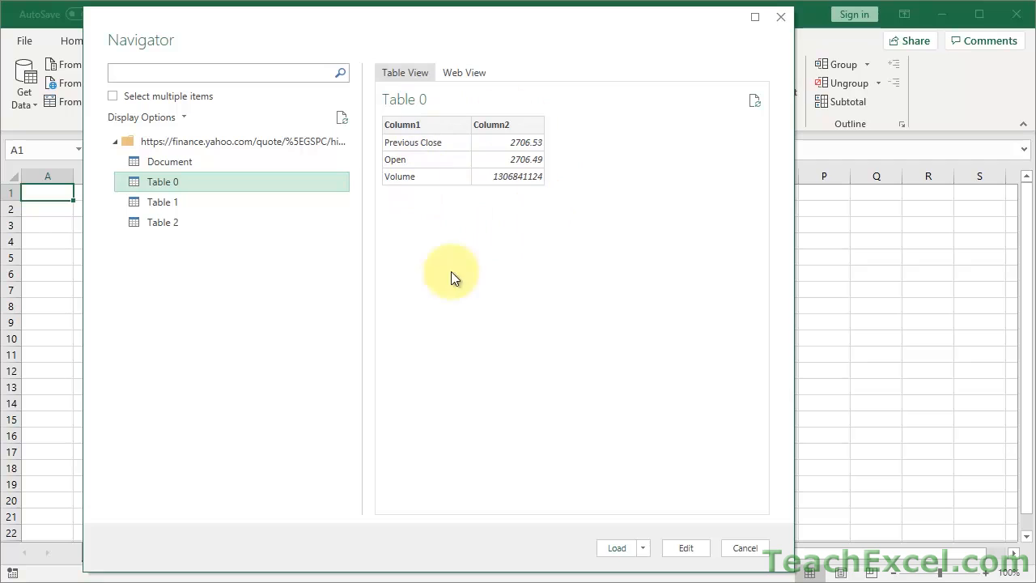
left_click(164, 203)
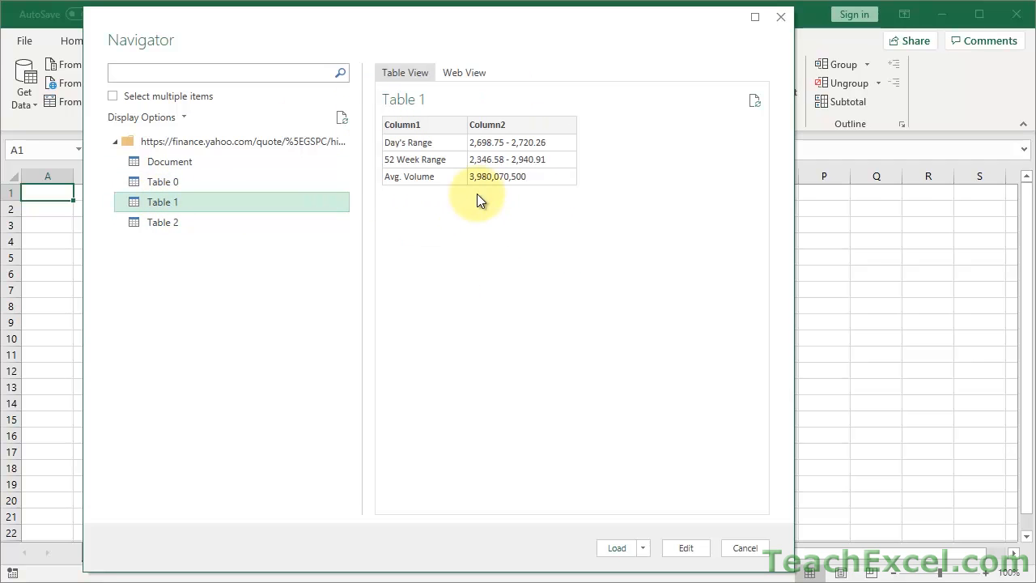
- Select Table 2, check its historical price preview, and open it for editing in the Power Query Editor
left_click(160, 224)
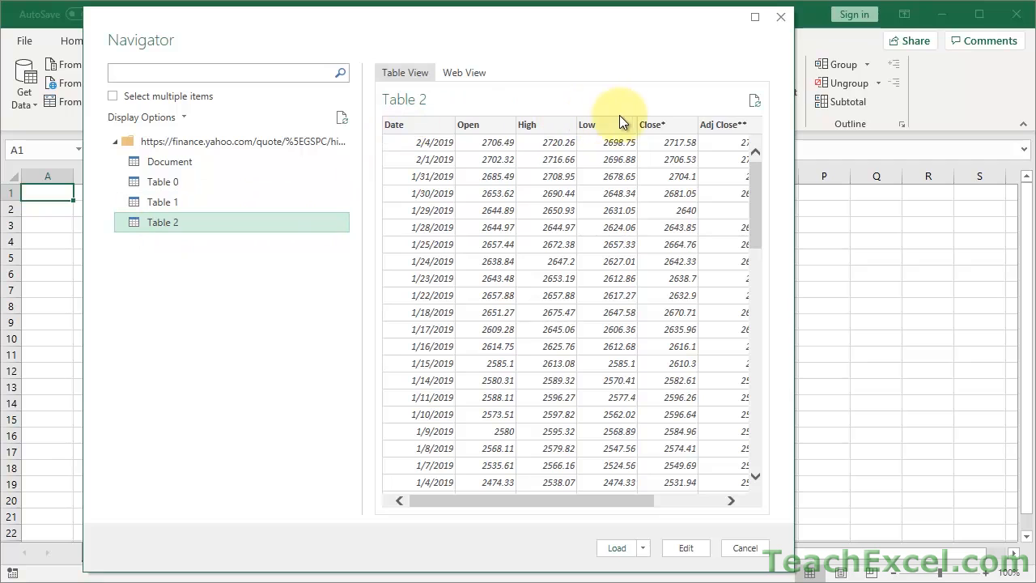
left_click_drag(557, 501, 504, 500)
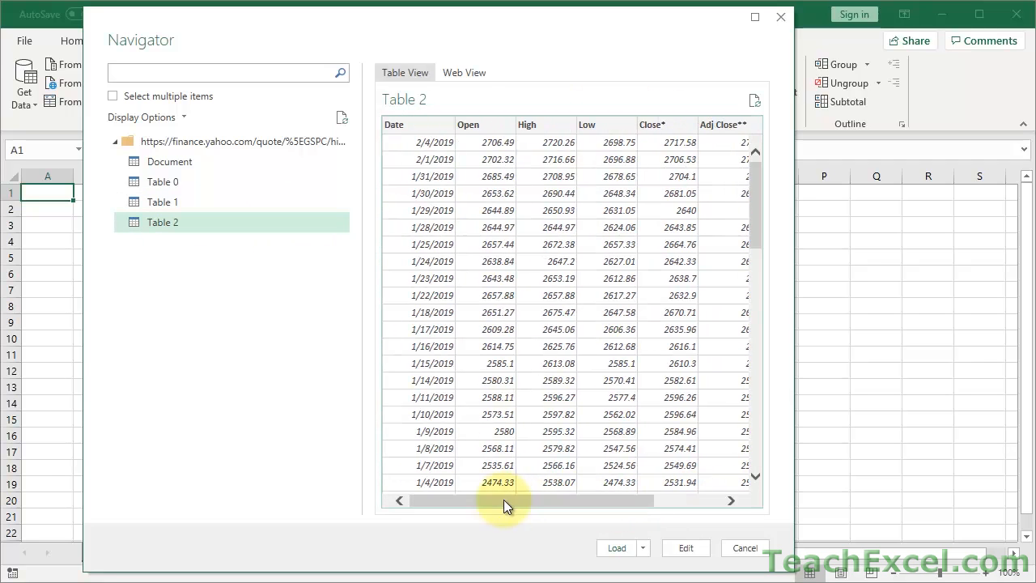
scroll(516, 368, "down", 18)
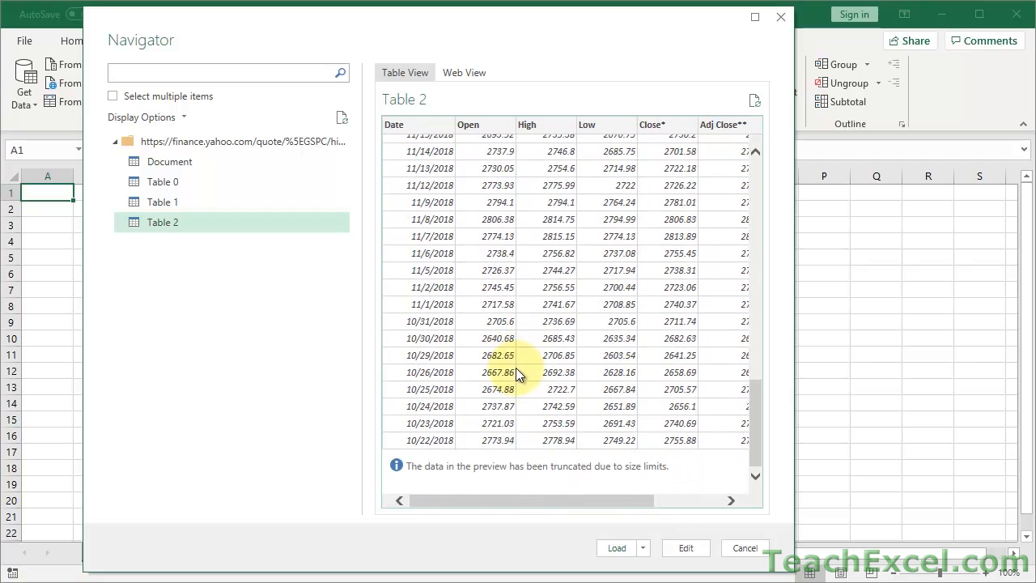
scroll(516, 368, "up", 18)
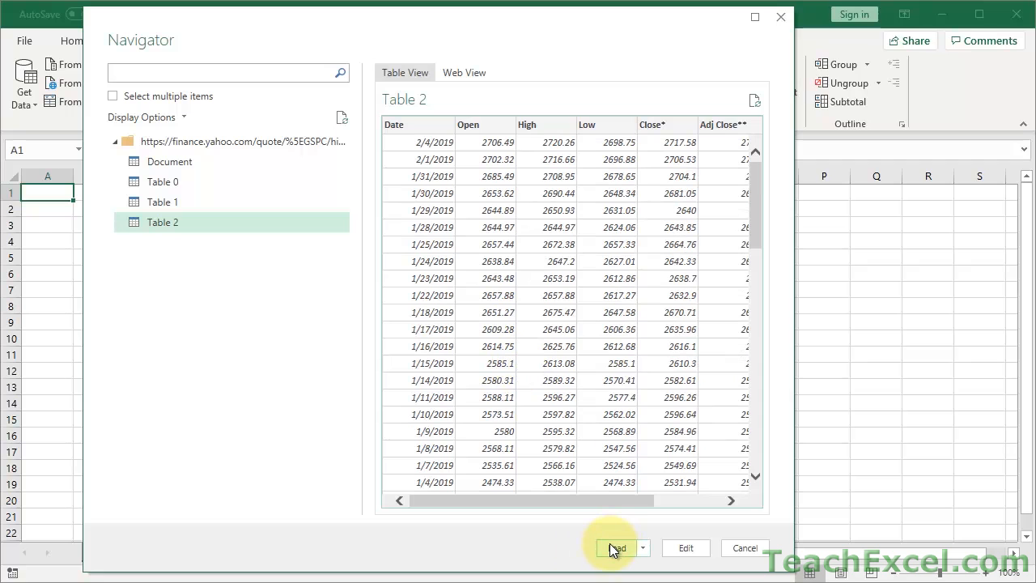
left_click(684, 549)
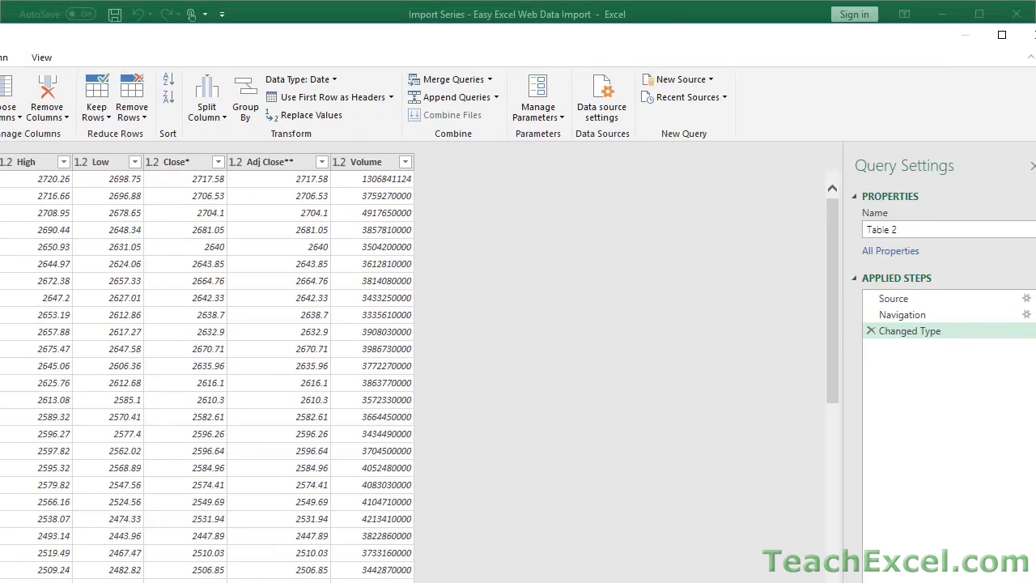
left_click_drag(0, 27, 163, 41)
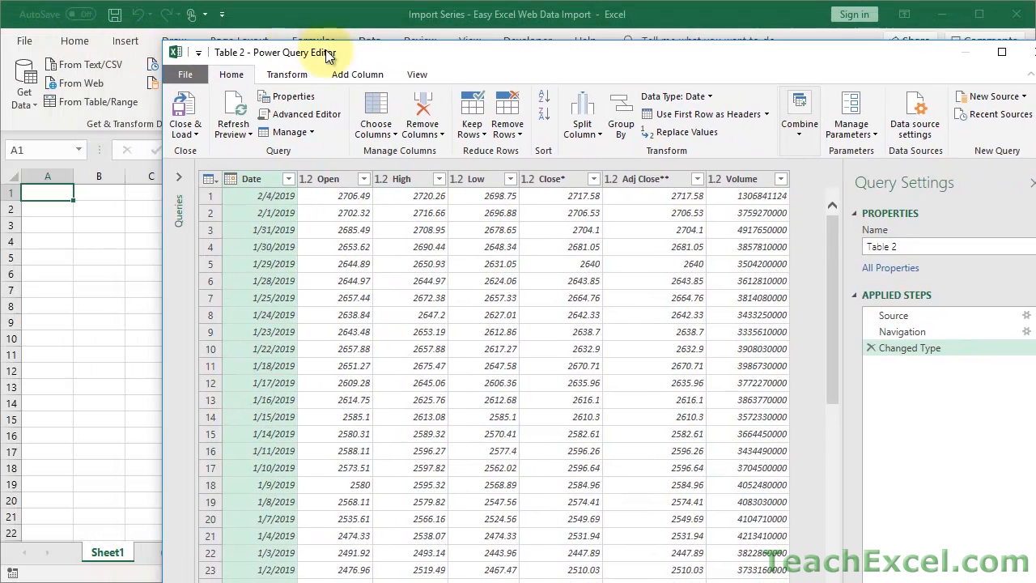
left_click_drag(396, 52, 310, 52)
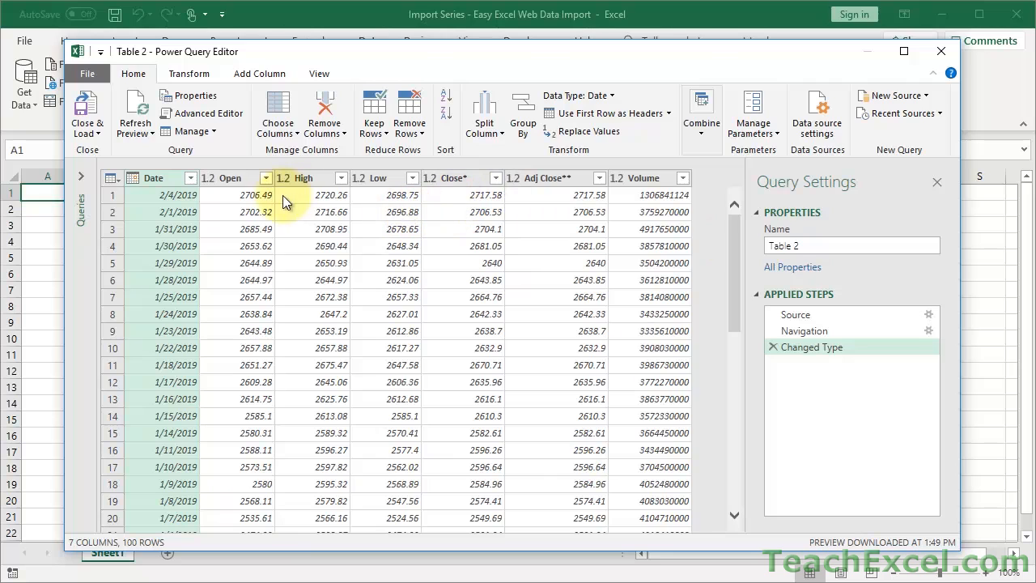
- Remove the Volume column from the query
left_click(637, 178)
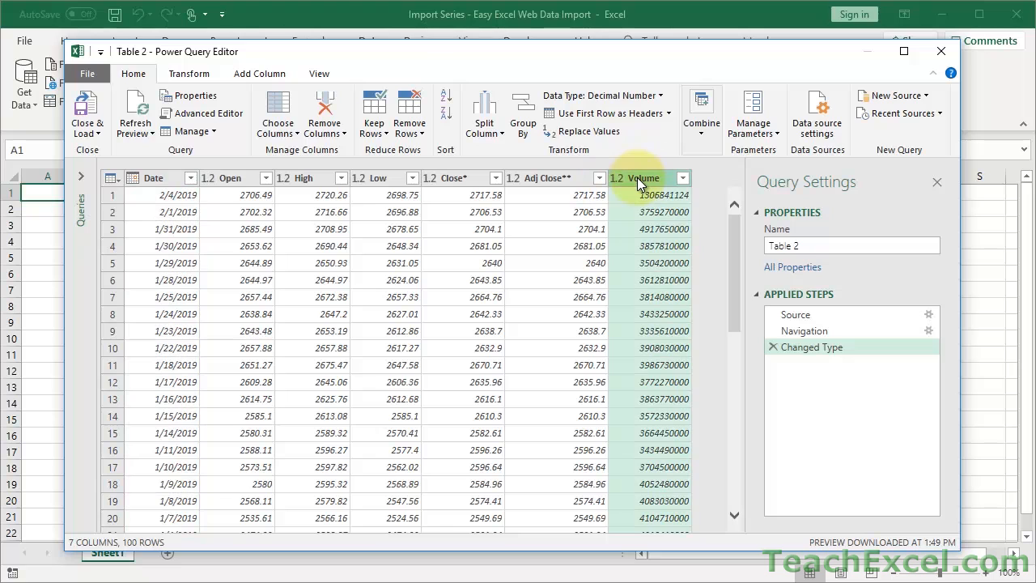
right_click(637, 178)
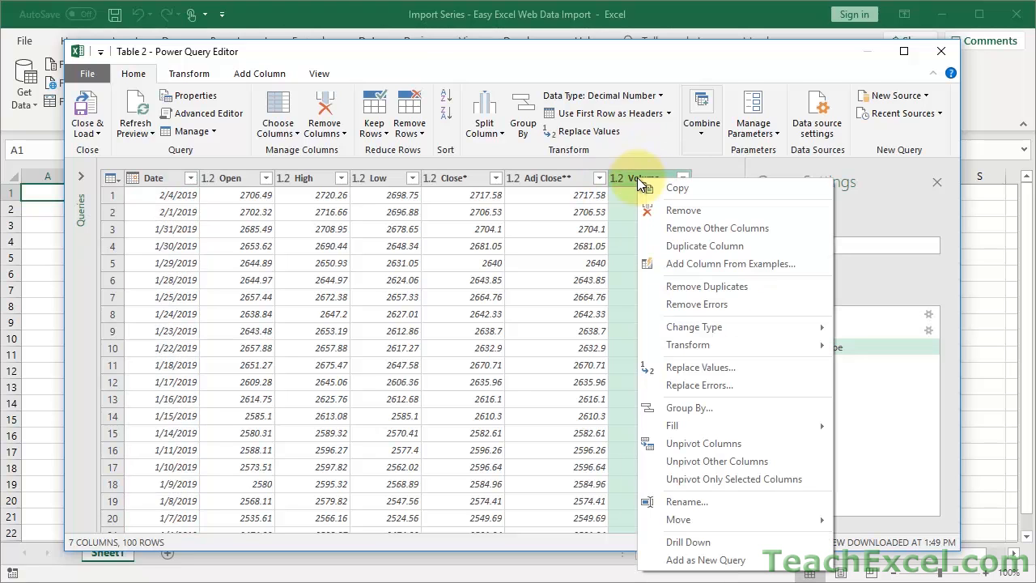
left_click(668, 211)
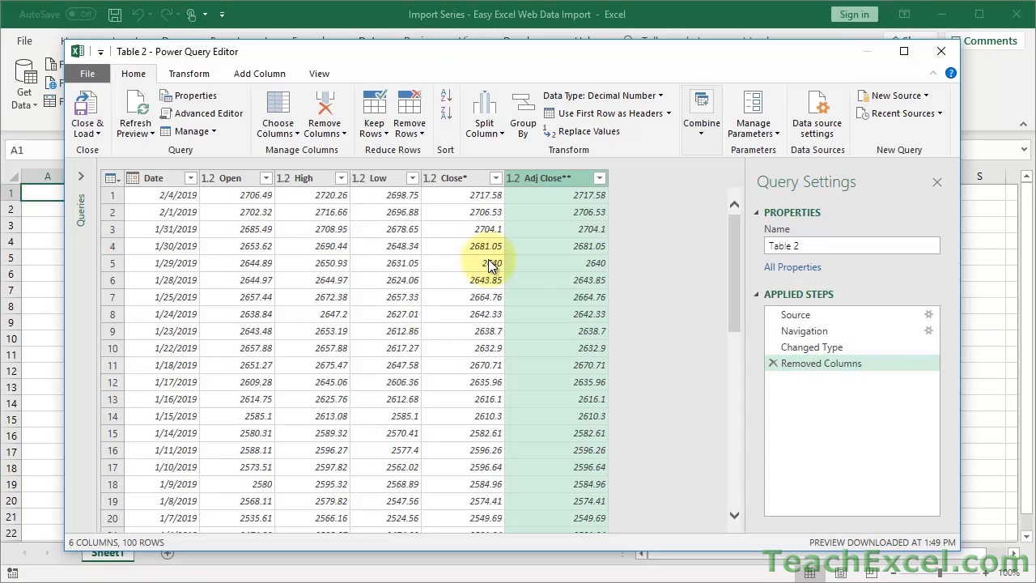
- Rename the query as S&P Historical Data and load it into the workbook
left_click(808, 246)
key("BackSpace")
key("BackSpace")
key("BackSpace")
key("BackSpace")
key("BackSpace")
key("BackSpace")
key("BackSpace")
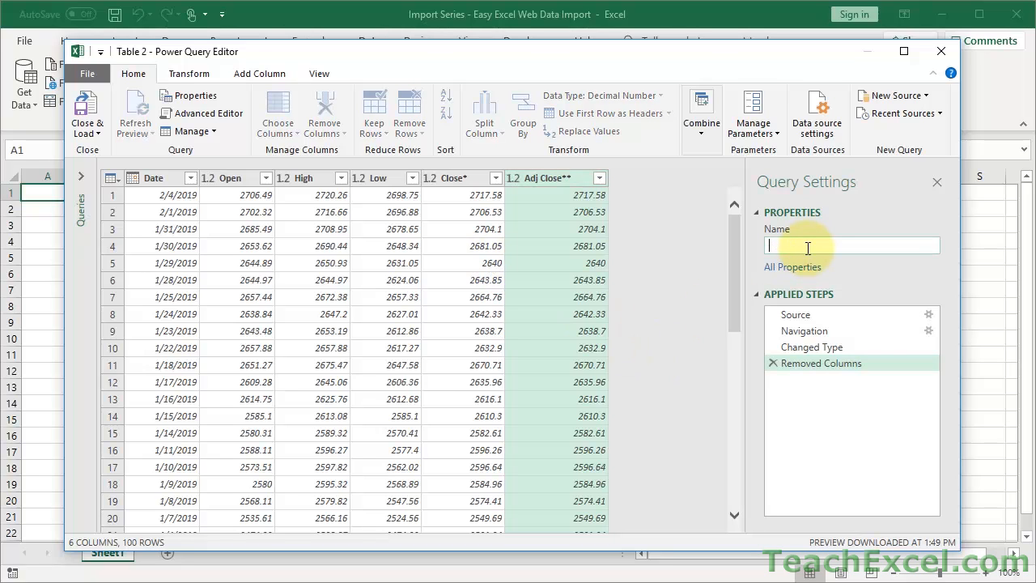
type("S&P Historical Data")
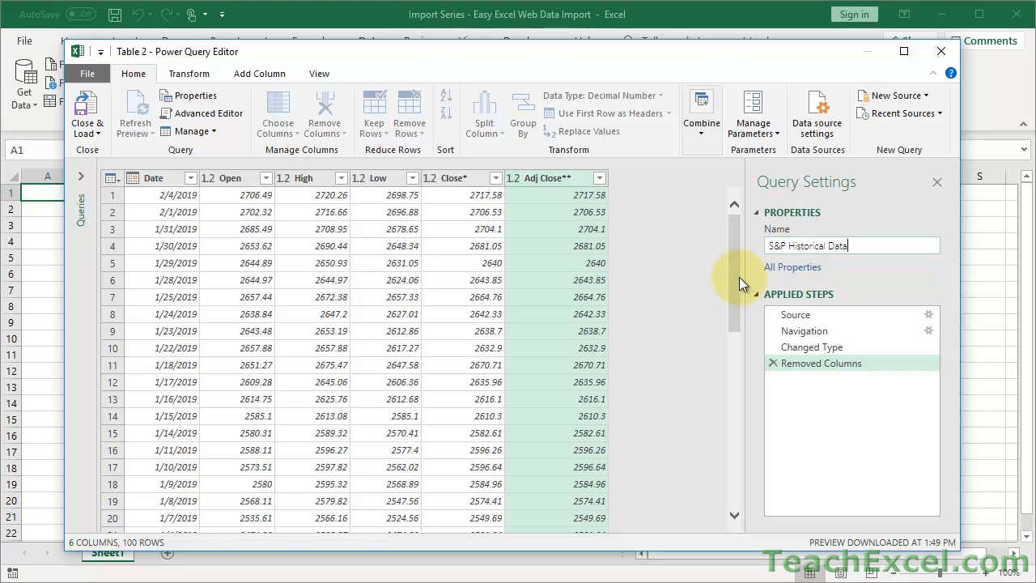
left_click(86, 103)
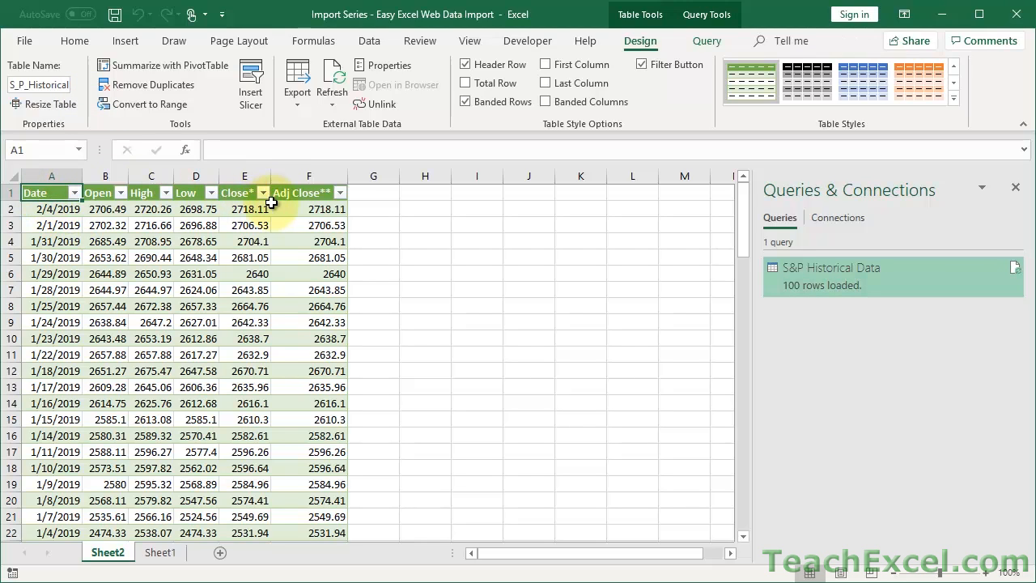
- Look through the loaded S&P 500 price table on Sheet2, checking its columns and its rows down to the oldest dates
left_click(373, 177)
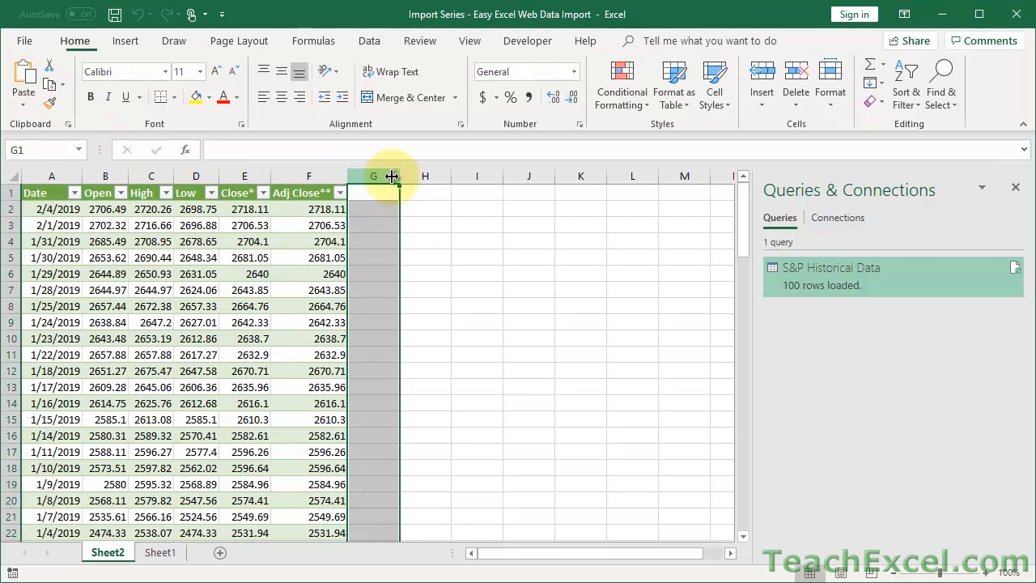
left_click(178, 194)
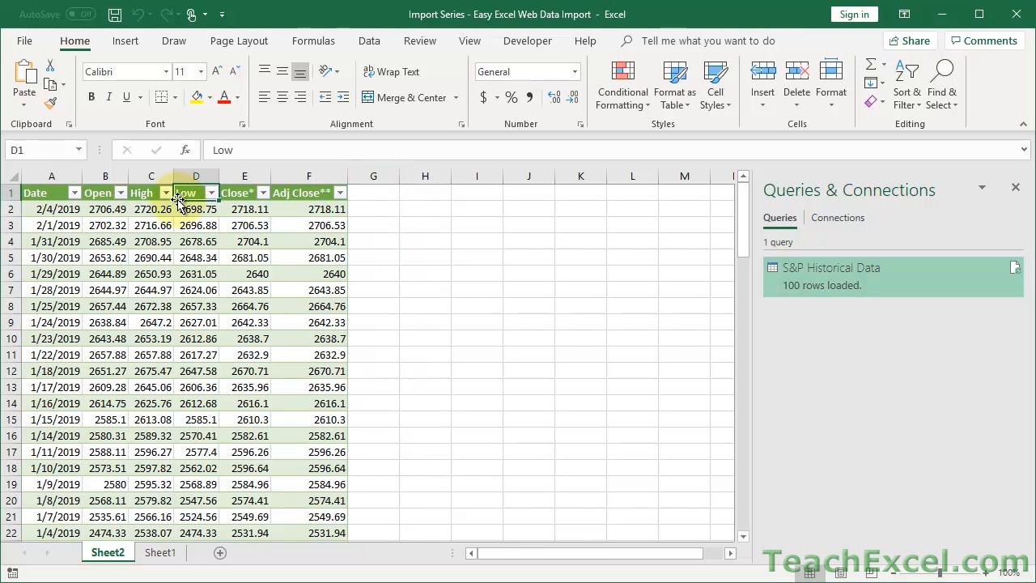
left_click(70, 42)
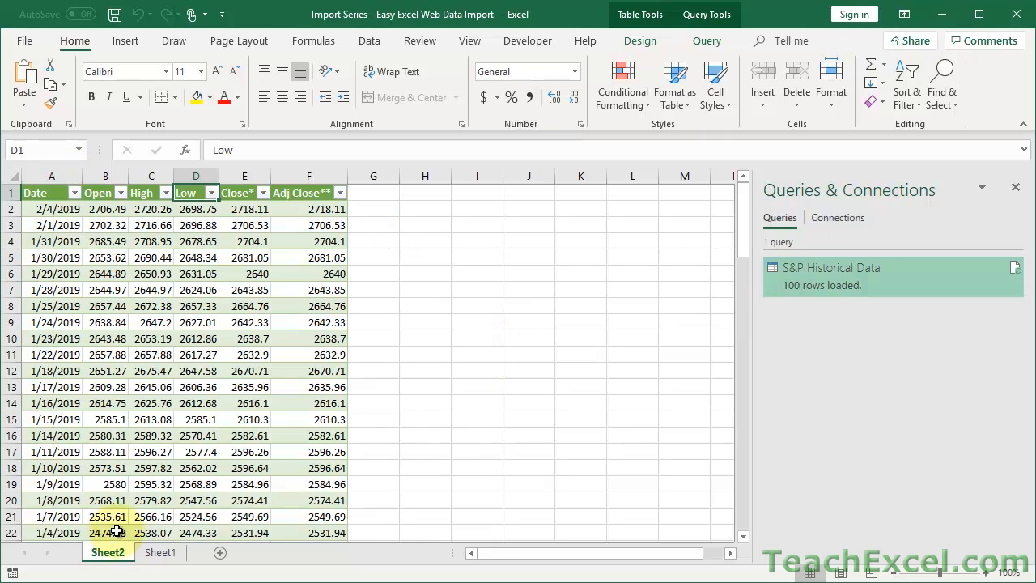
scroll(355, 315, "down", 20)
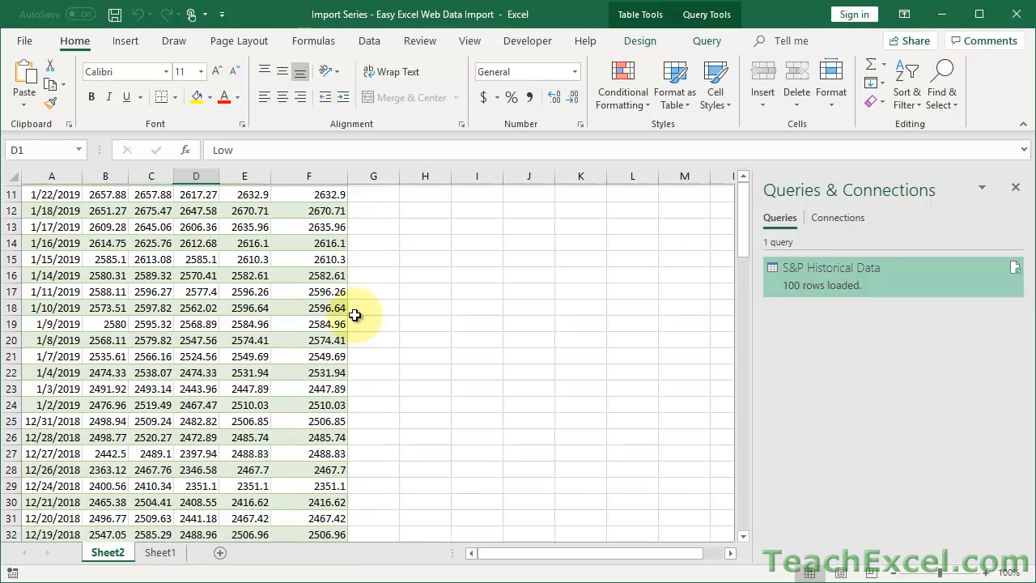
scroll(355, 315, "up", 20)
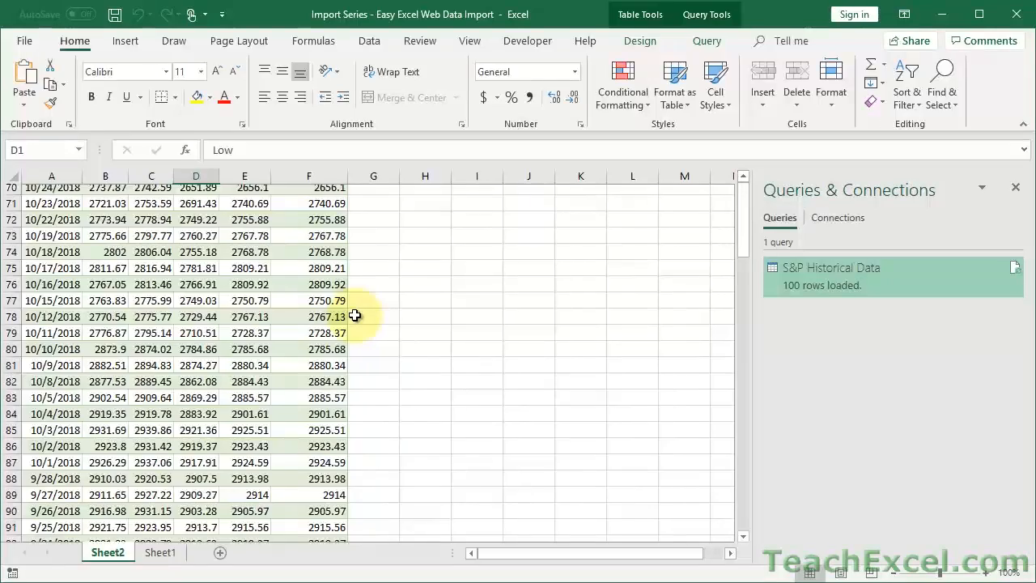
scroll(135, 288, "up", 20)
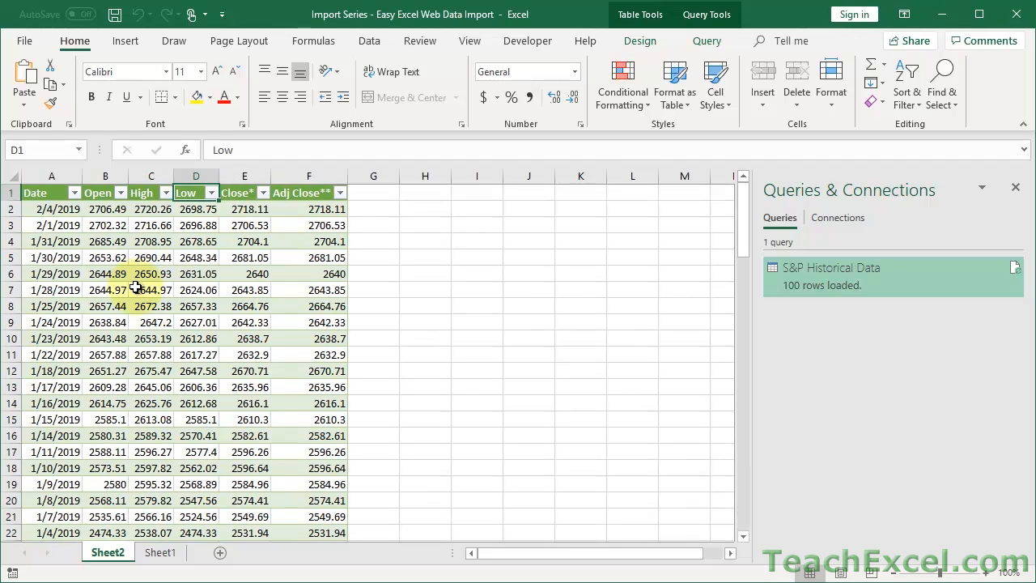
- Select a cell inside the price table and refresh its query data from the web
left_click(706, 41)
left_click(199, 311)
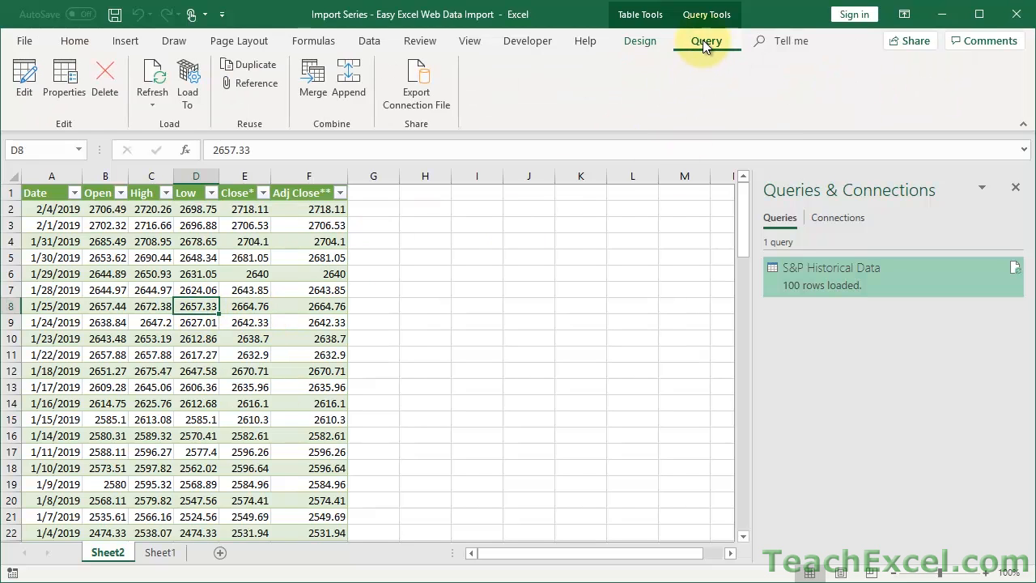
left_click(155, 75)
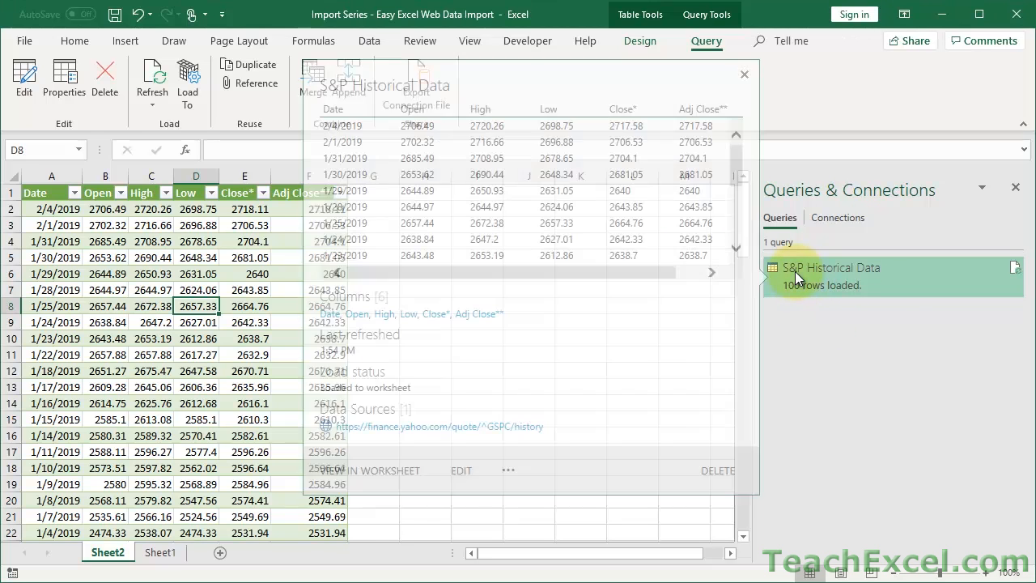
- Open the S&P Historical Data query's properties, try the automatic refresh every 60 minutes, turn it off and cancel
right_click(796, 274)
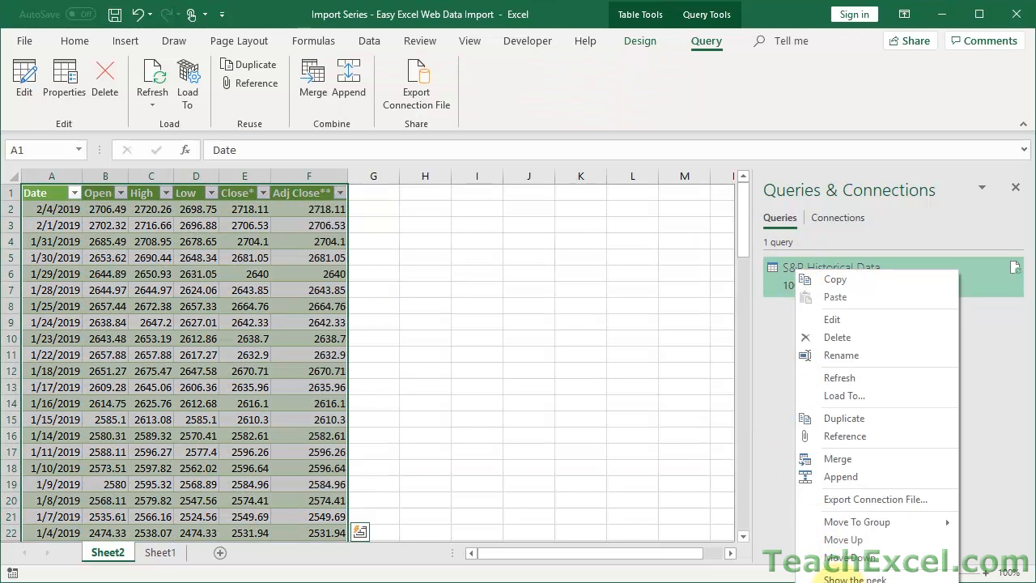
left_click(840, 582)
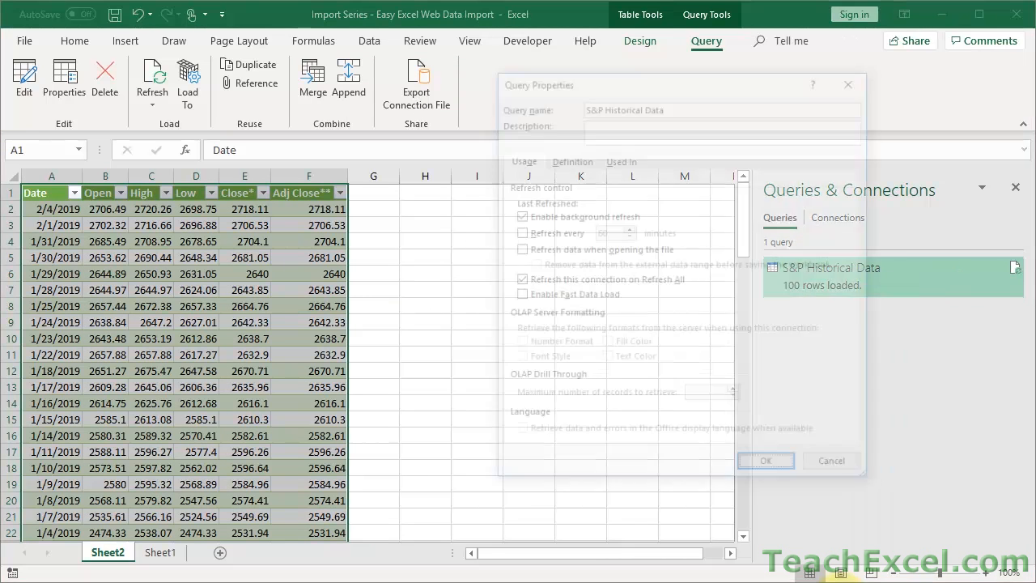
left_click_drag(728, 88, 513, 89)
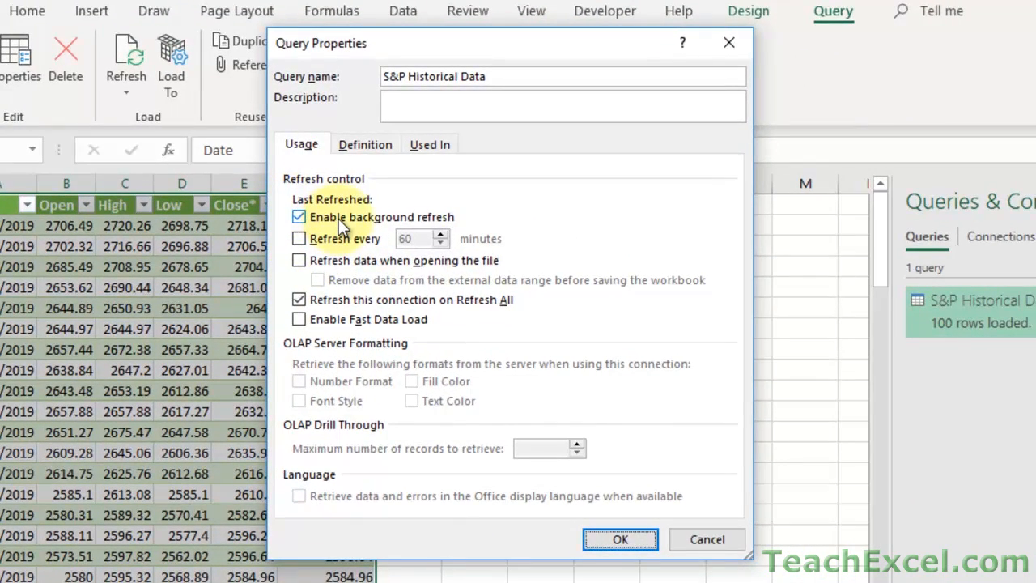
left_click(327, 237)
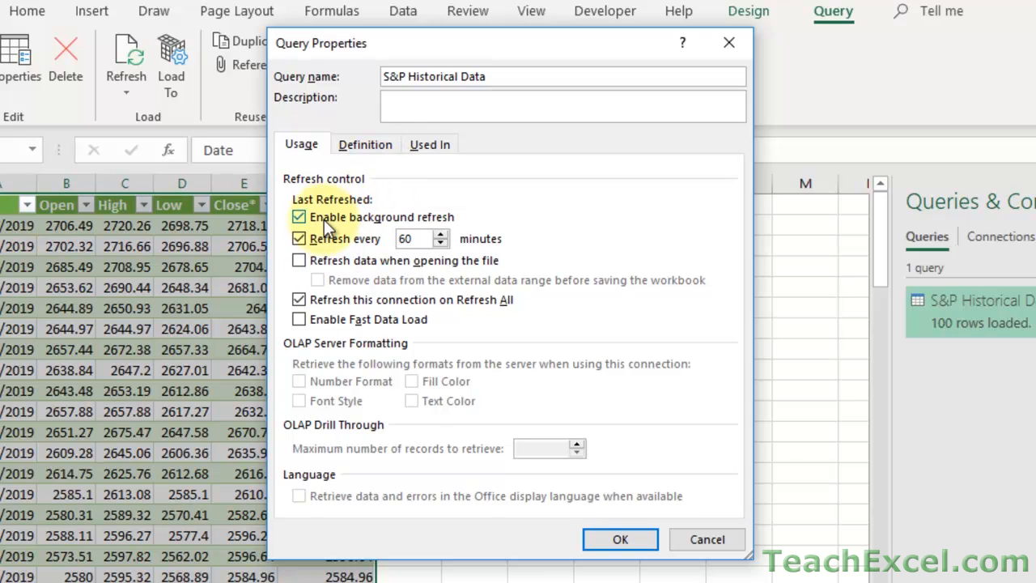
left_click(317, 241)
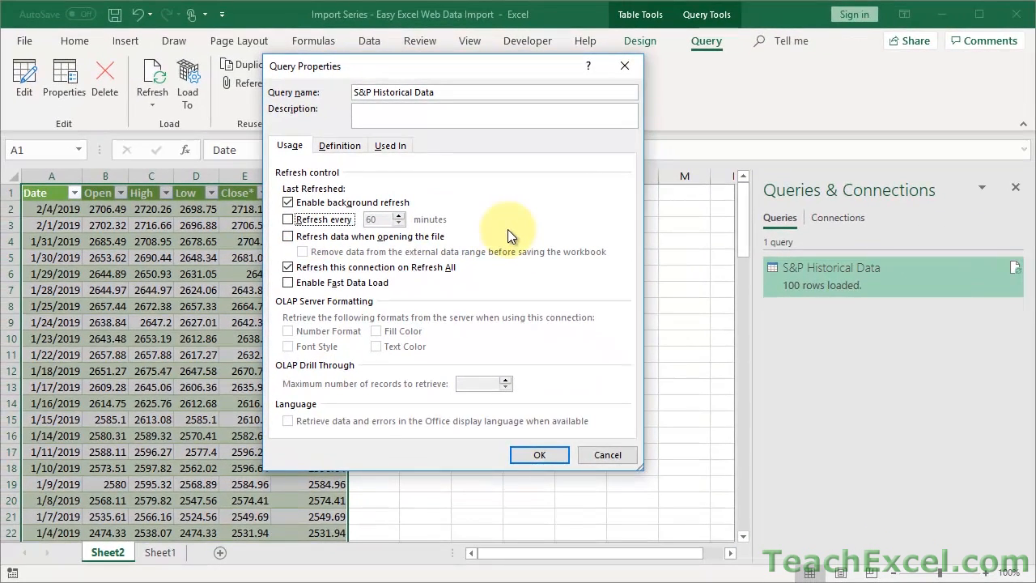
left_click(600, 454)
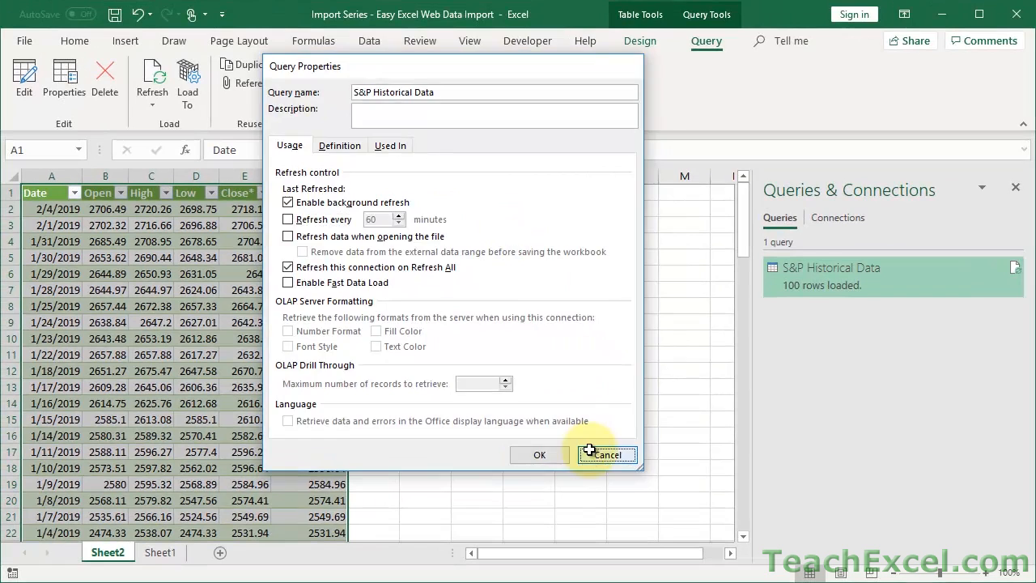
- Hide the Queries & Connections pane and bring it back while a table cell is selected
left_click(1016, 187)
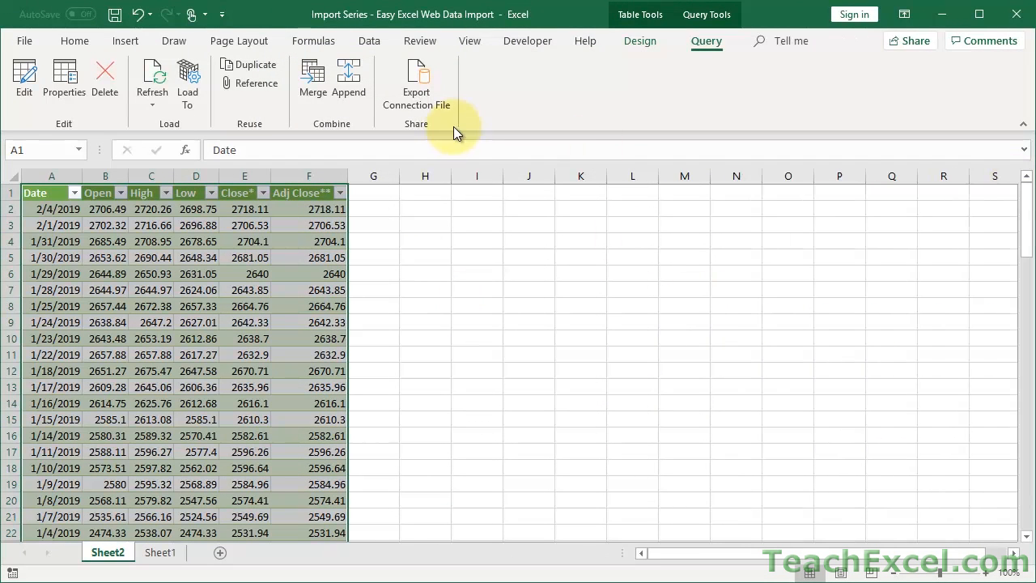
left_click(265, 228)
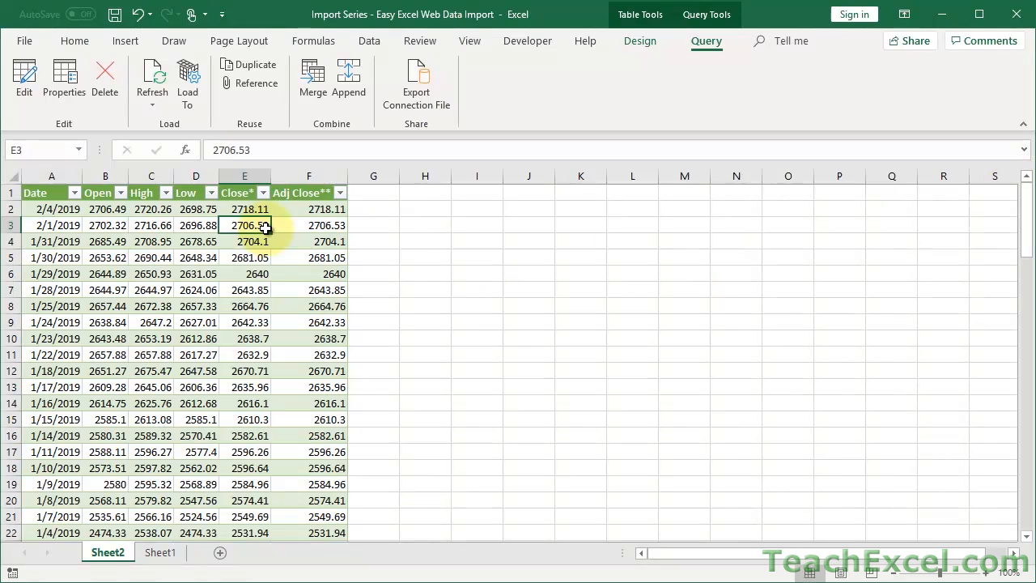
left_click(409, 238)
left_click(147, 266)
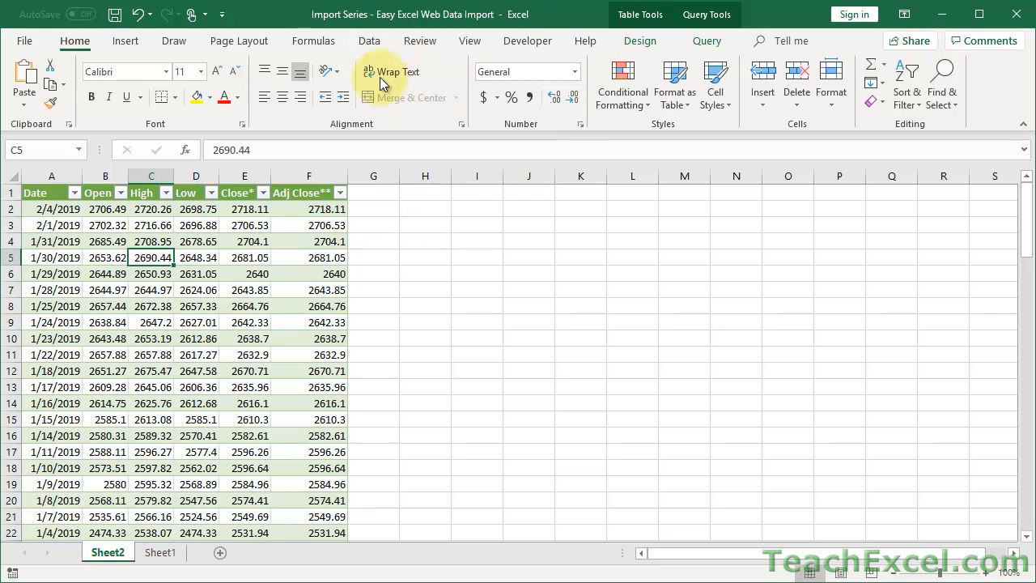
left_click(366, 46)
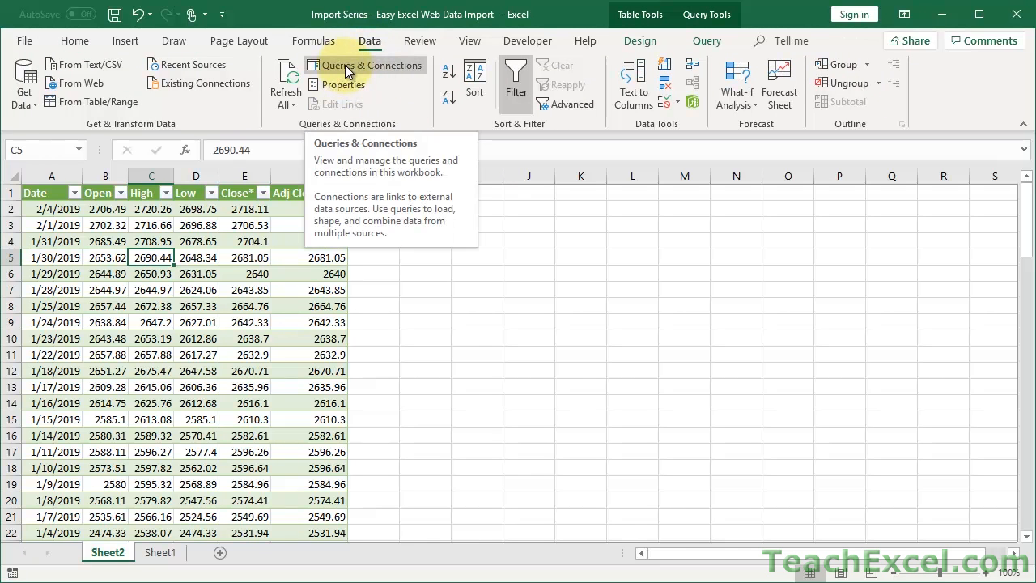
left_click(345, 65)
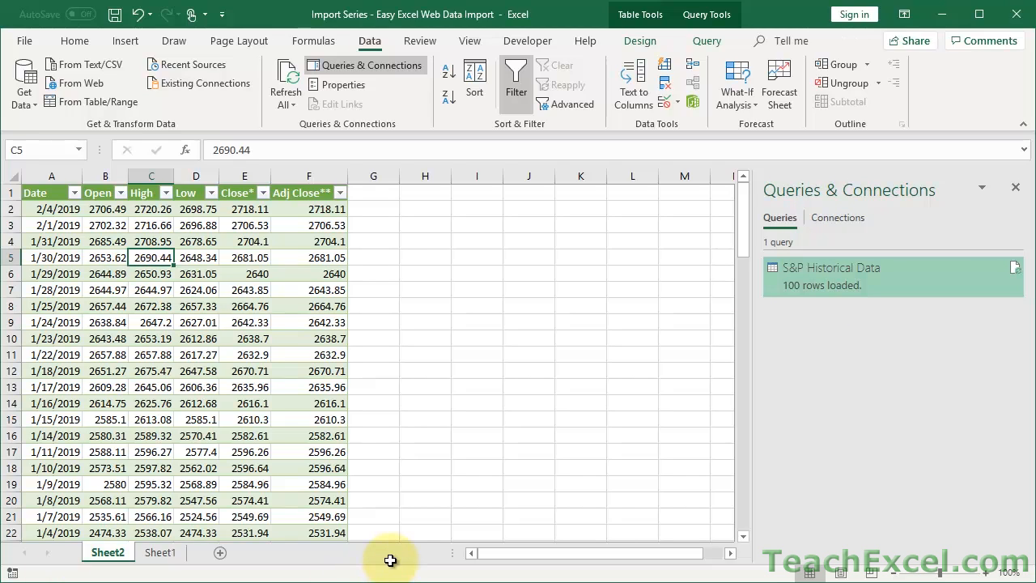
- Switch to the browser to review the full S&P 500 historical price table, and return to the imported table in Excel
key("alt+Tab")
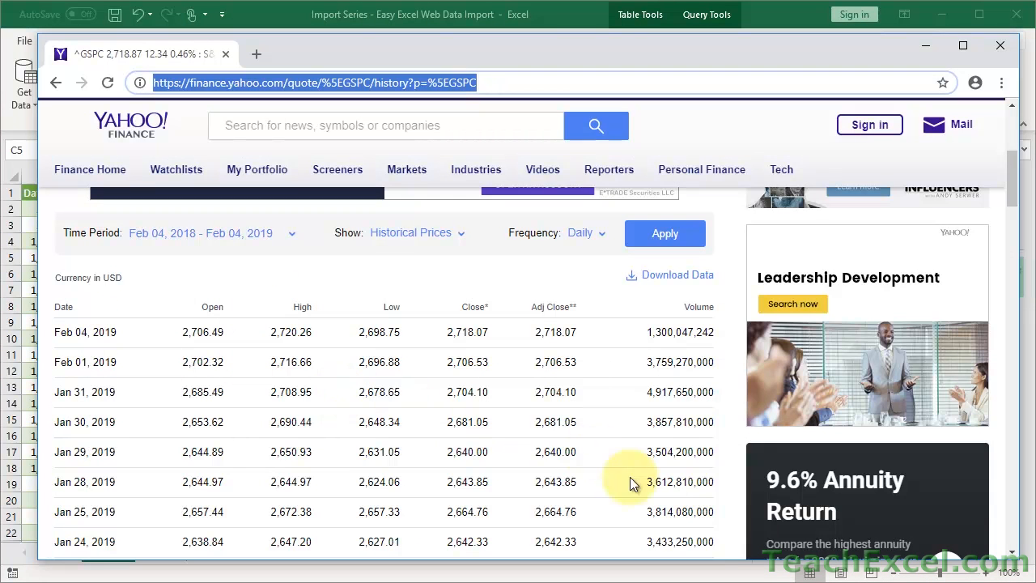
scroll(223, 377, "down", 20)
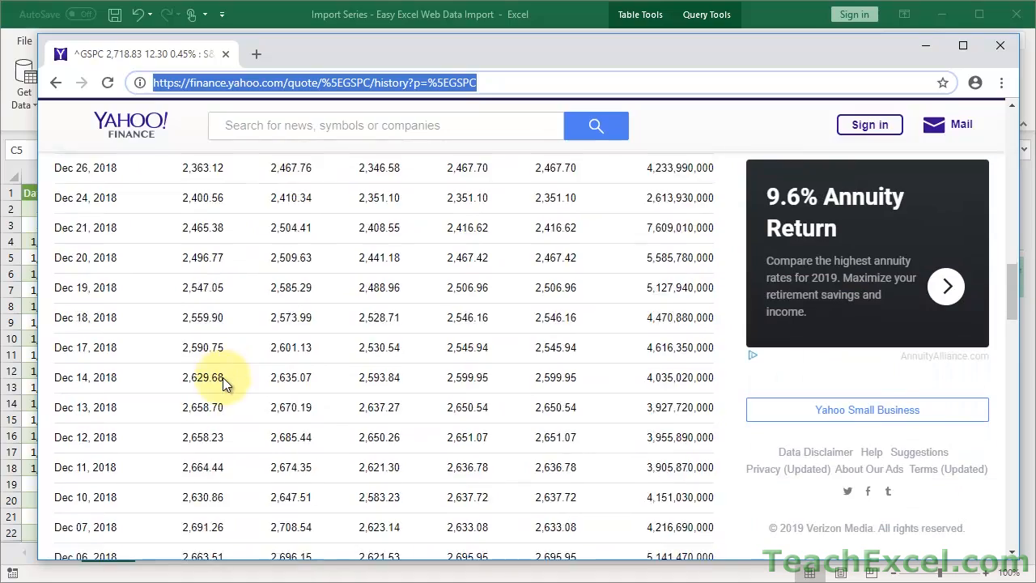
scroll(222, 377, "down", 3)
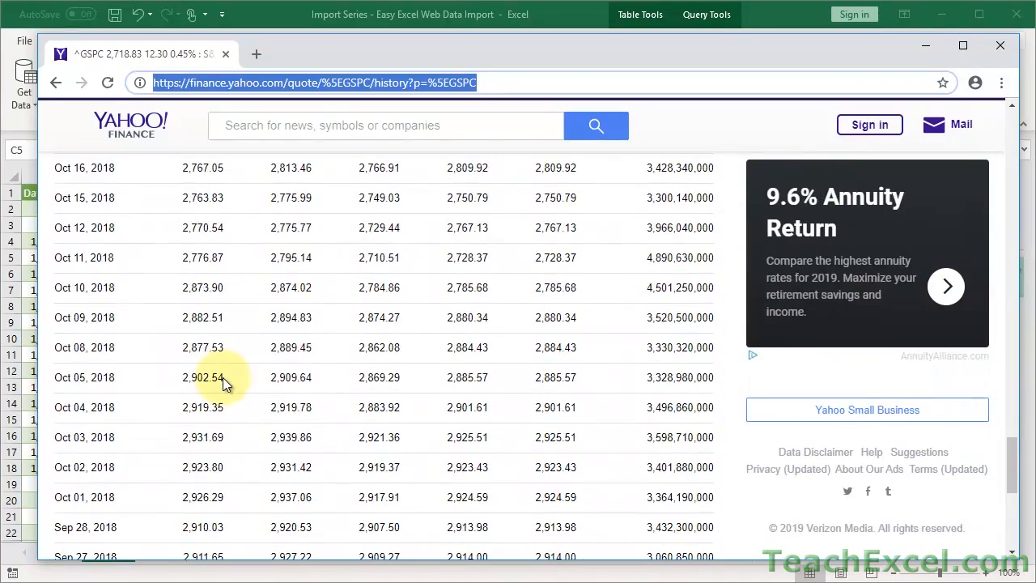
scroll(223, 377, "down", 2)
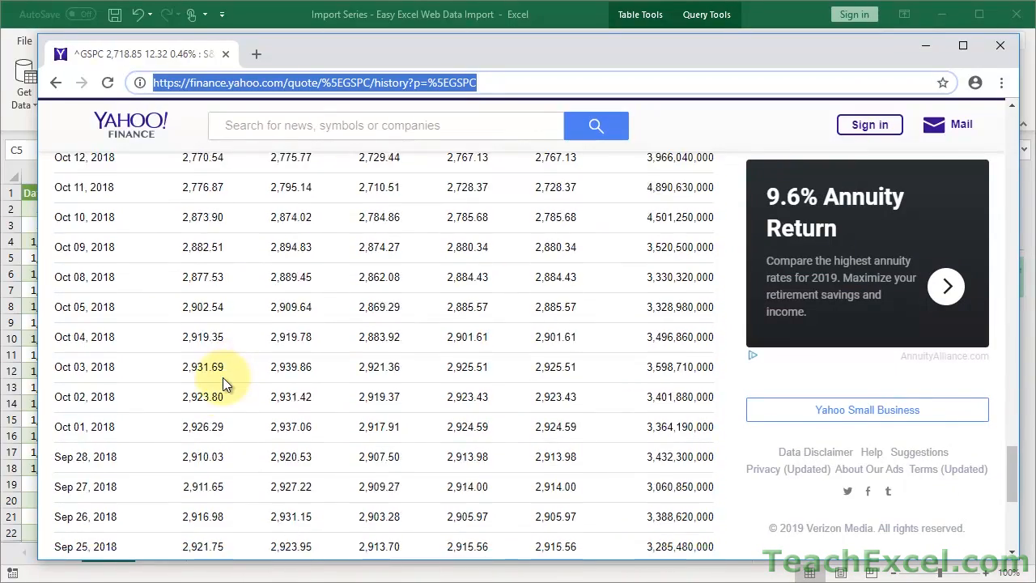
scroll(222, 377, "up", 12)
scroll(223, 377, "up", 20)
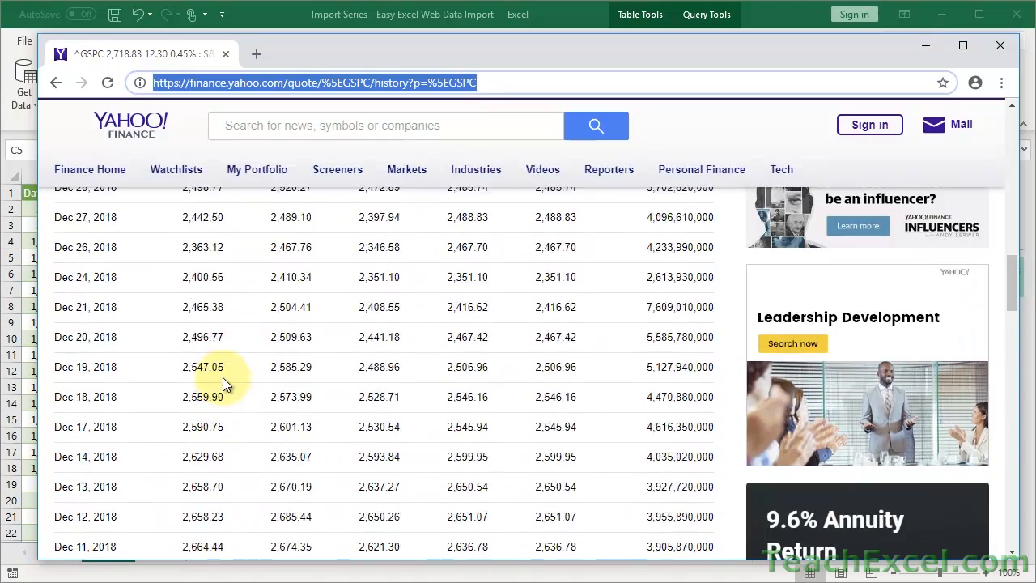
scroll(222, 378, "up", 1)
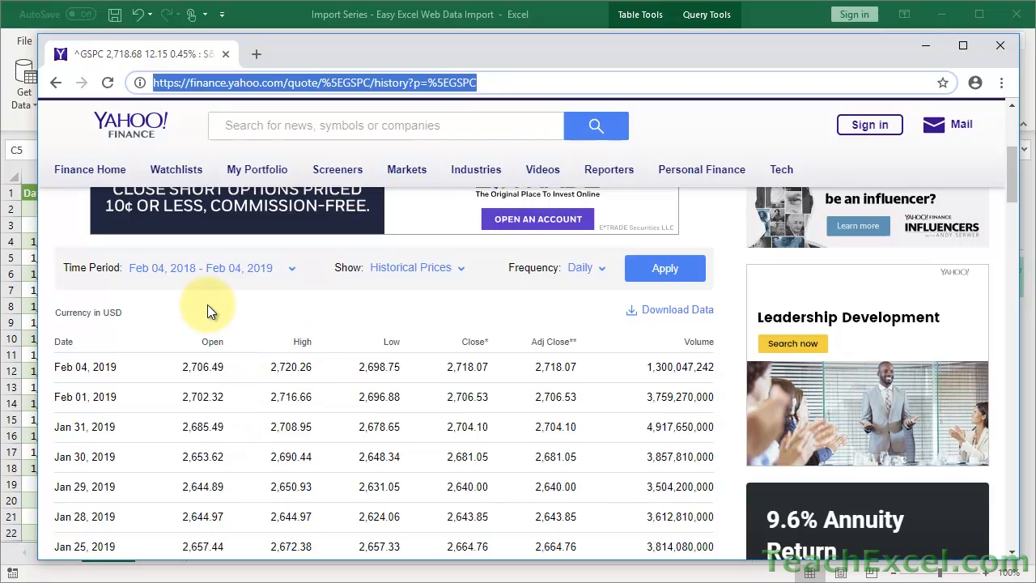
key("alt+Tab")
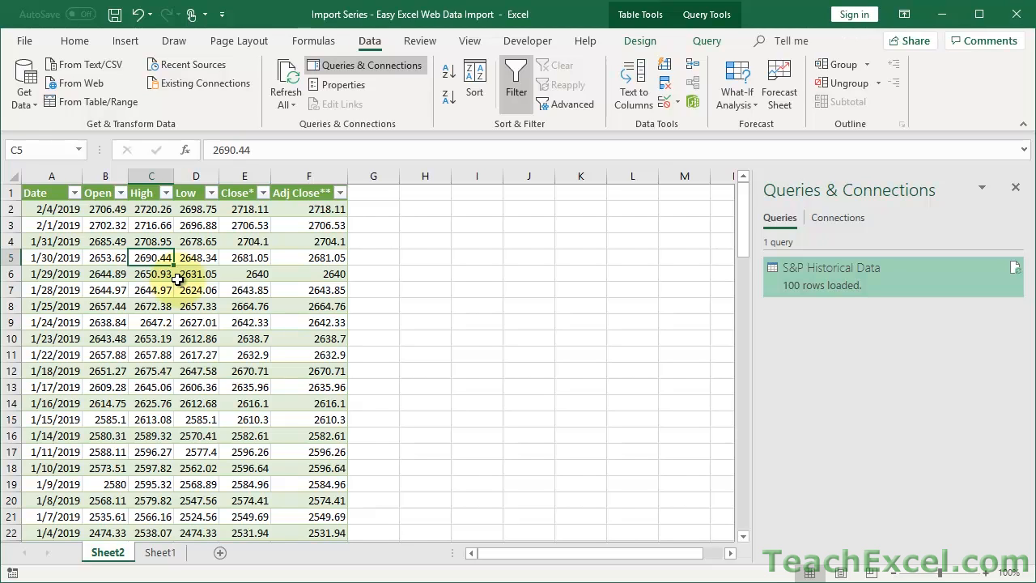
left_click(41, 194)
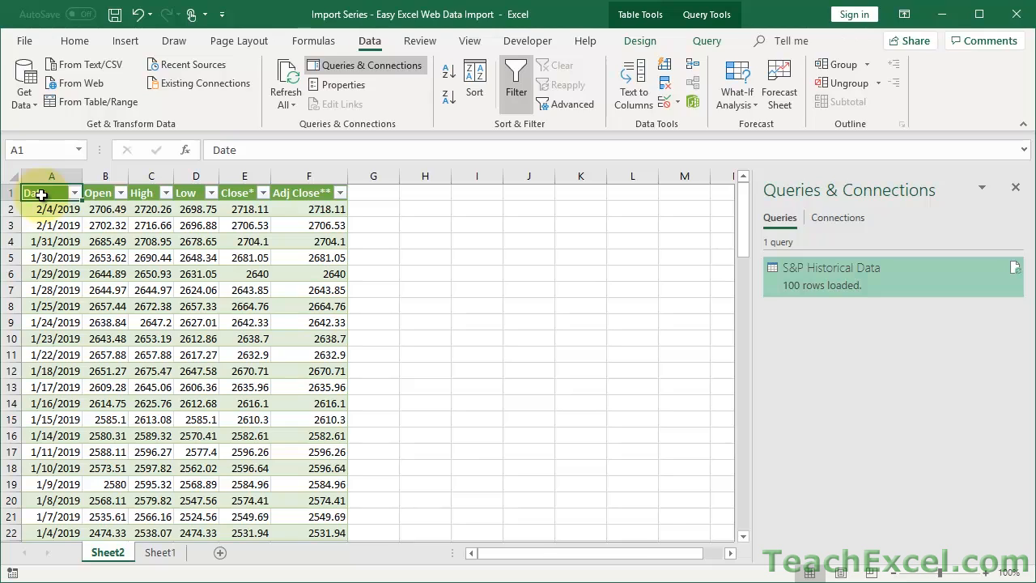
- Switch to the browser and open the Summary page of the S&P 500 quote
key("alt+Tab")
scroll(41, 196, "up", 5)
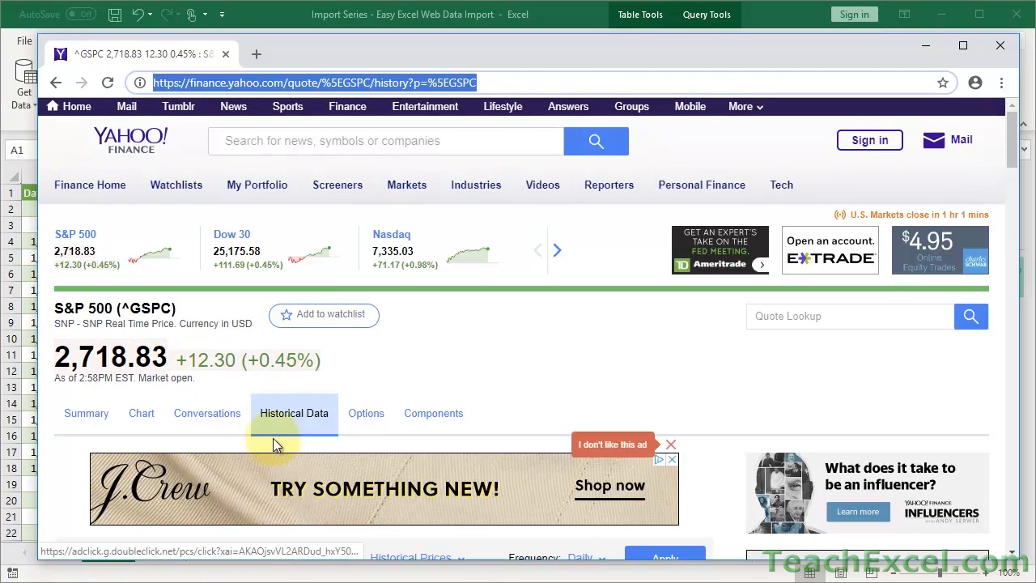
left_click(101, 417)
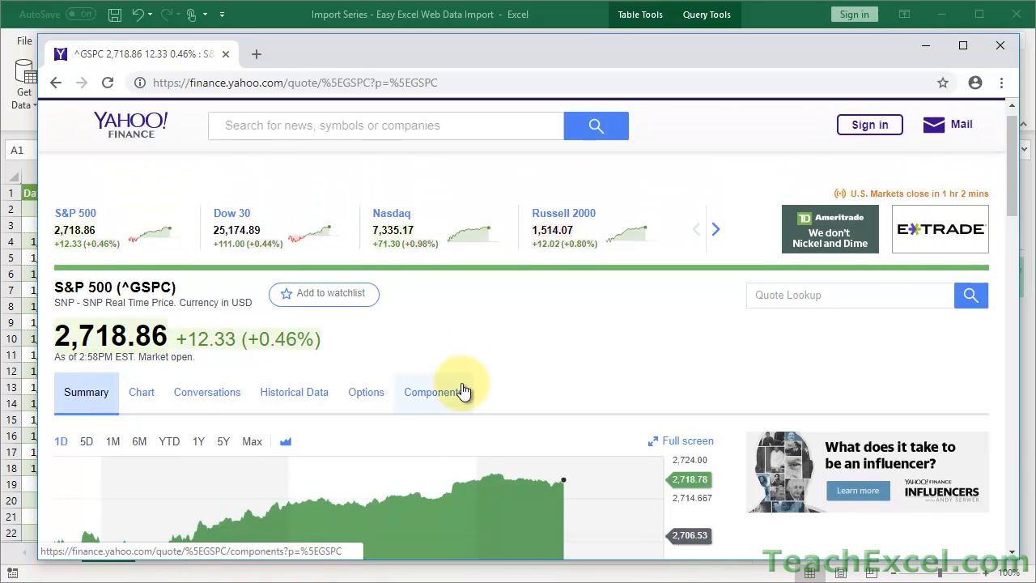
- Examine the S&P 500 Summary page, including the chart, the key figures beneath it and the news list
scroll(583, 346, "down", 2)
scroll(583, 346, "down", 2)
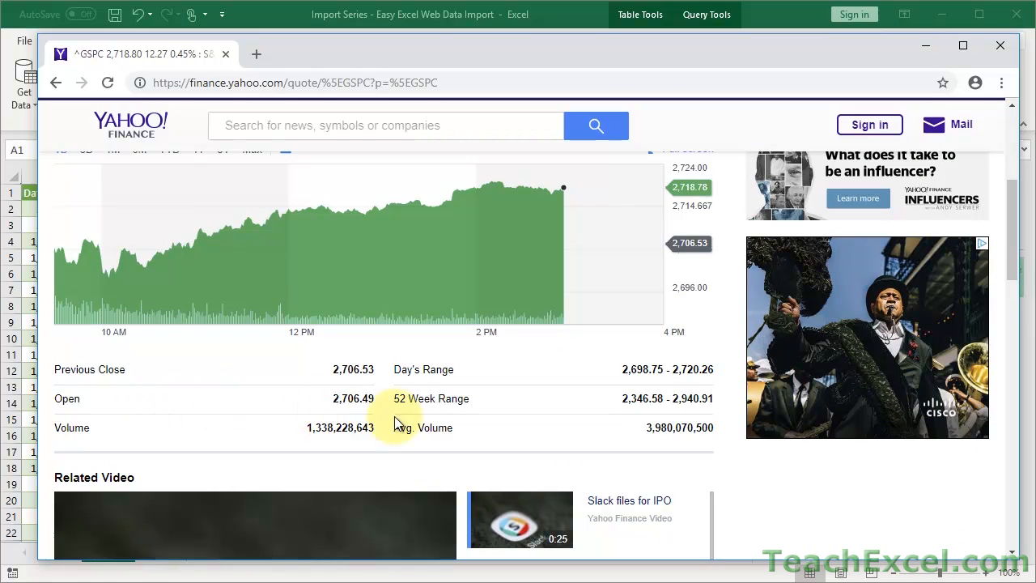
scroll(461, 413, "down", 3)
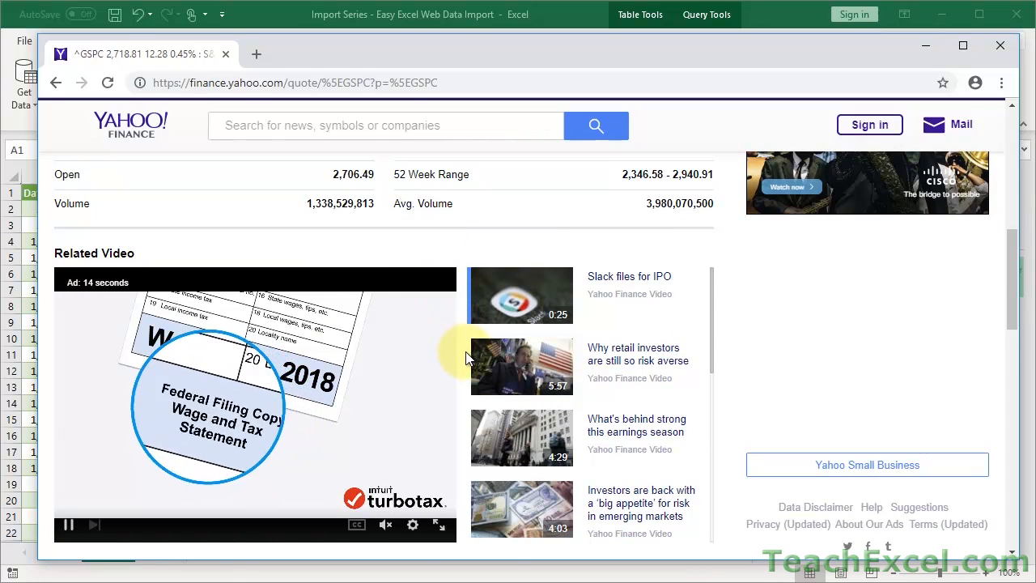
scroll(467, 356, "down", 4)
scroll(466, 359, "down", 1)
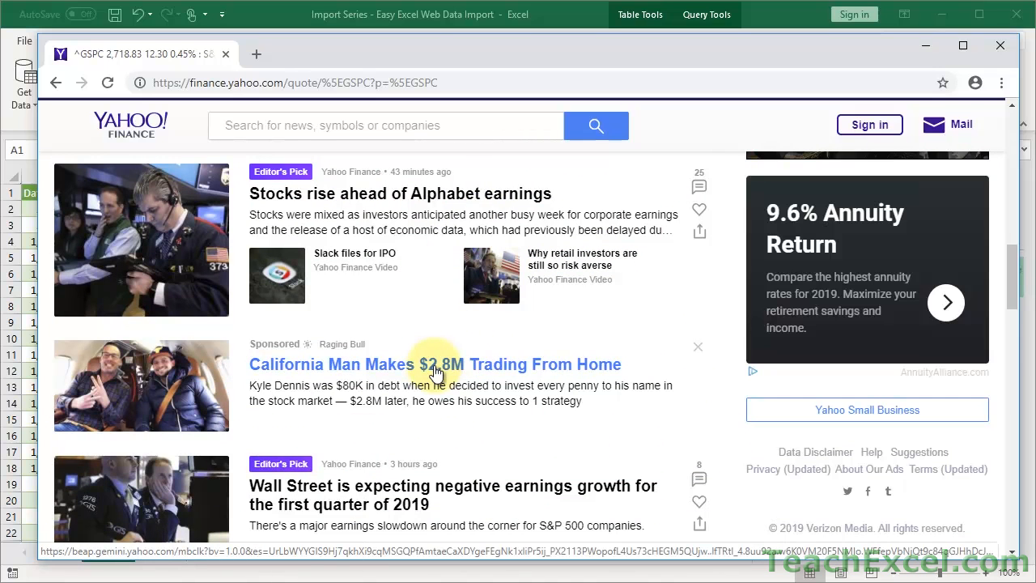
scroll(435, 372, "down", 5)
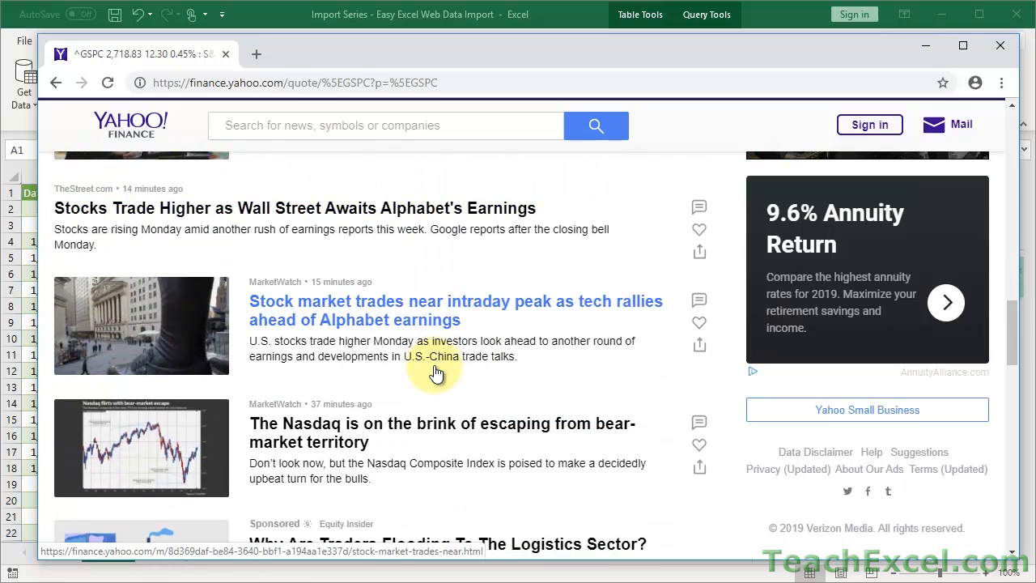
scroll(435, 372, "down", 4)
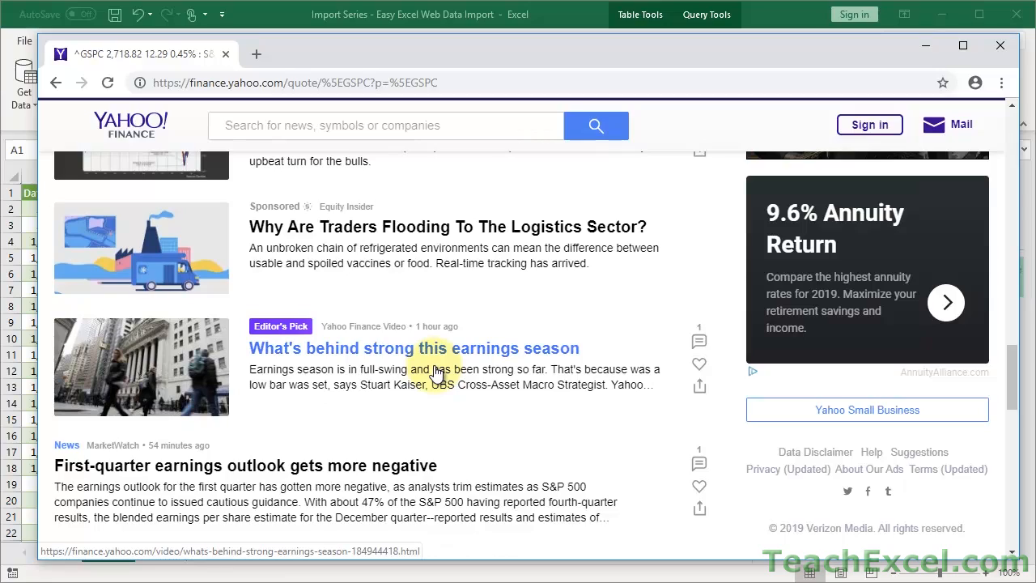
scroll(435, 373, "up", 12)
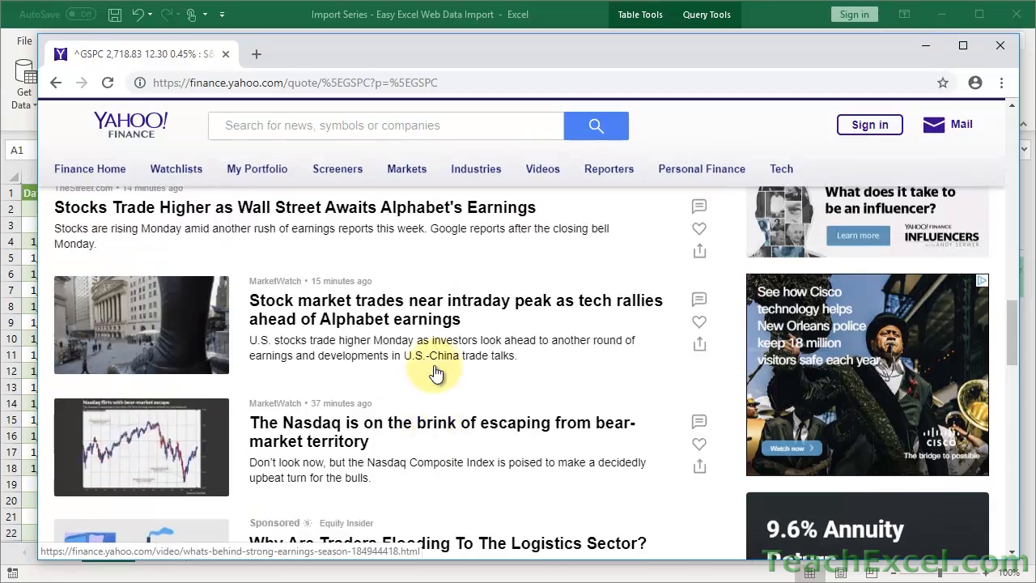
scroll(435, 373, "up", 10)
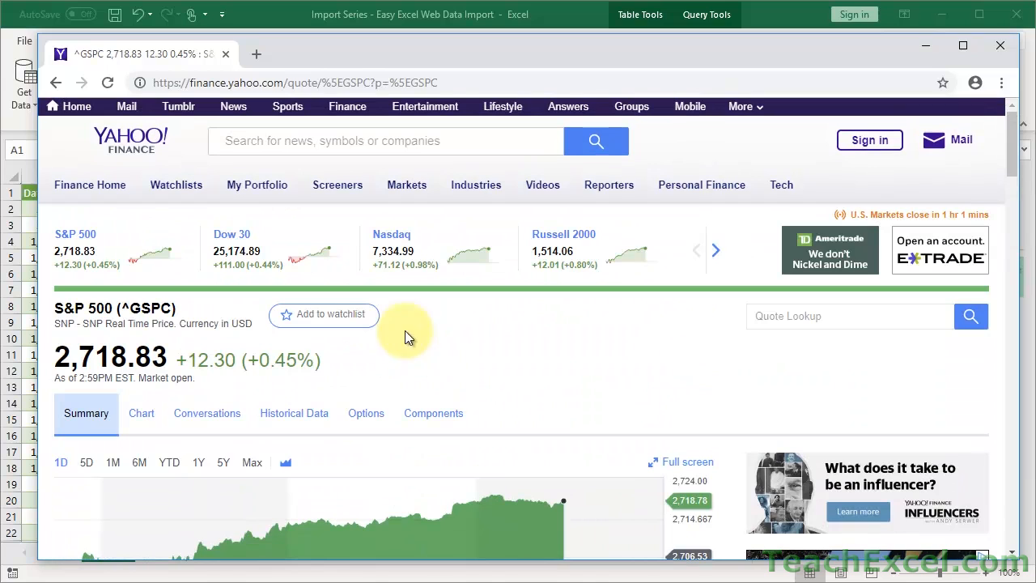
- Copy the web address of the S&P 500 Summary page and switch to the empty Sheet1 in Excel
left_click(300, 83)
key("ctrl+c")
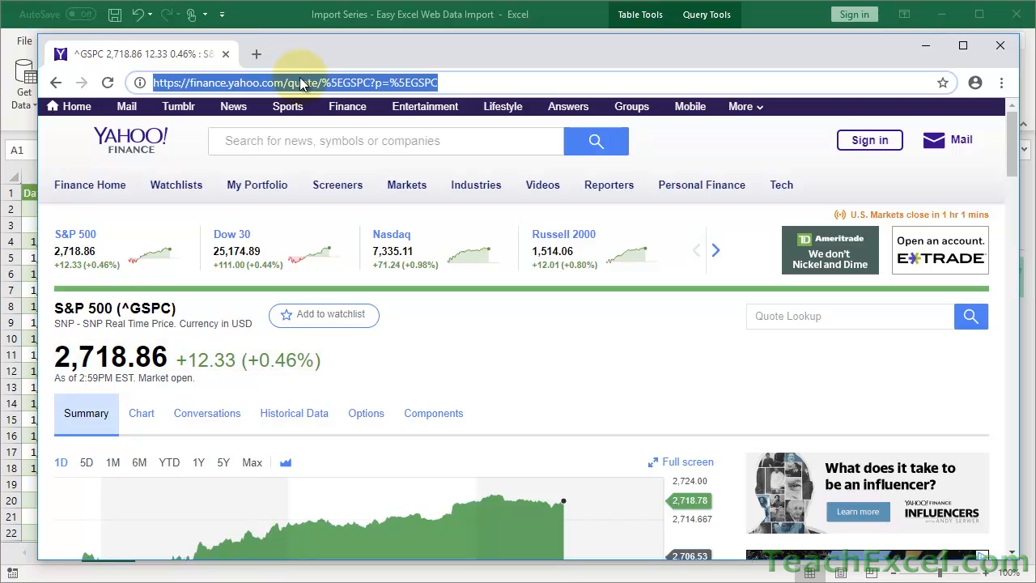
left_click(275, 32)
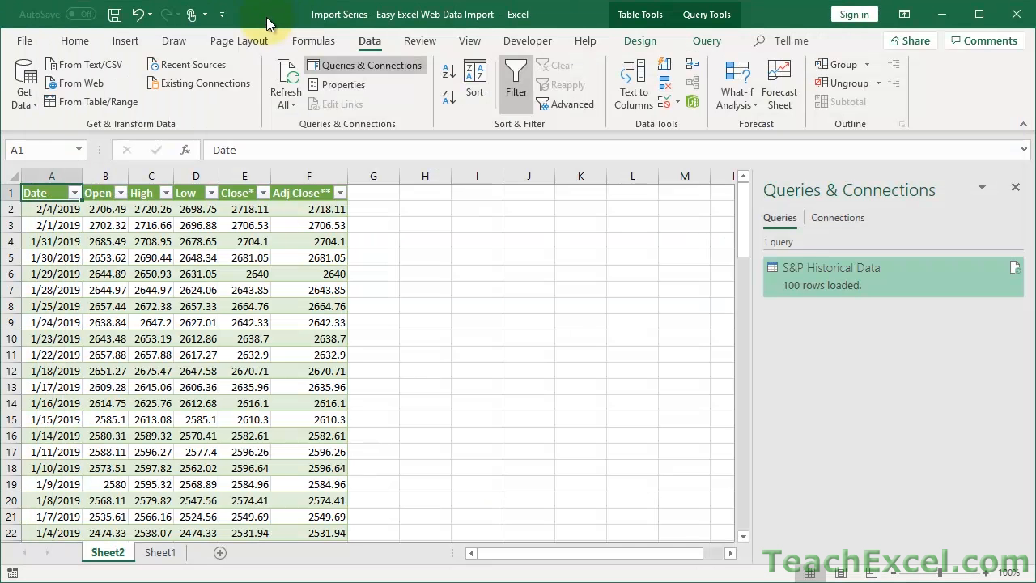
left_click(161, 552)
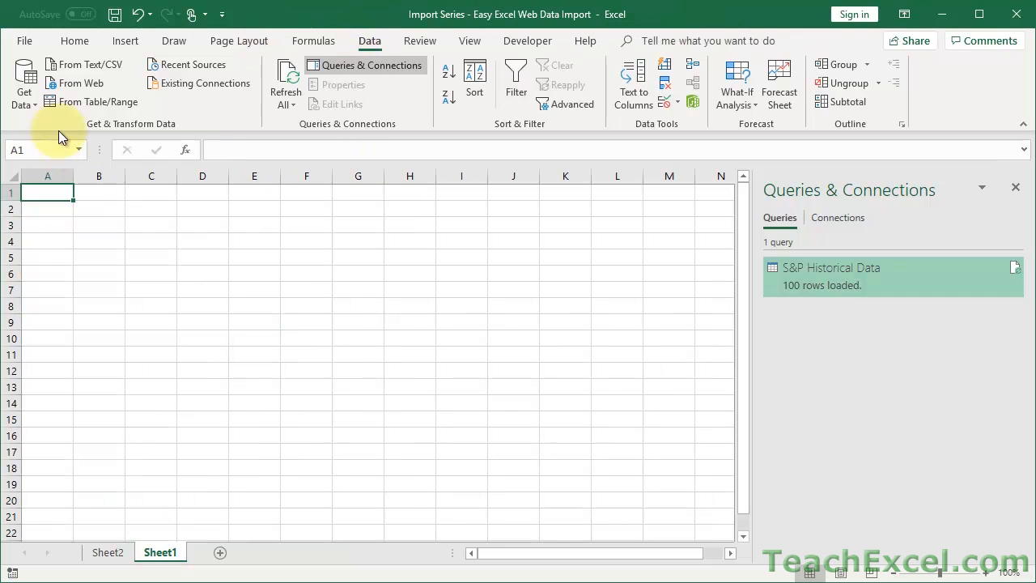
left_click(89, 84)
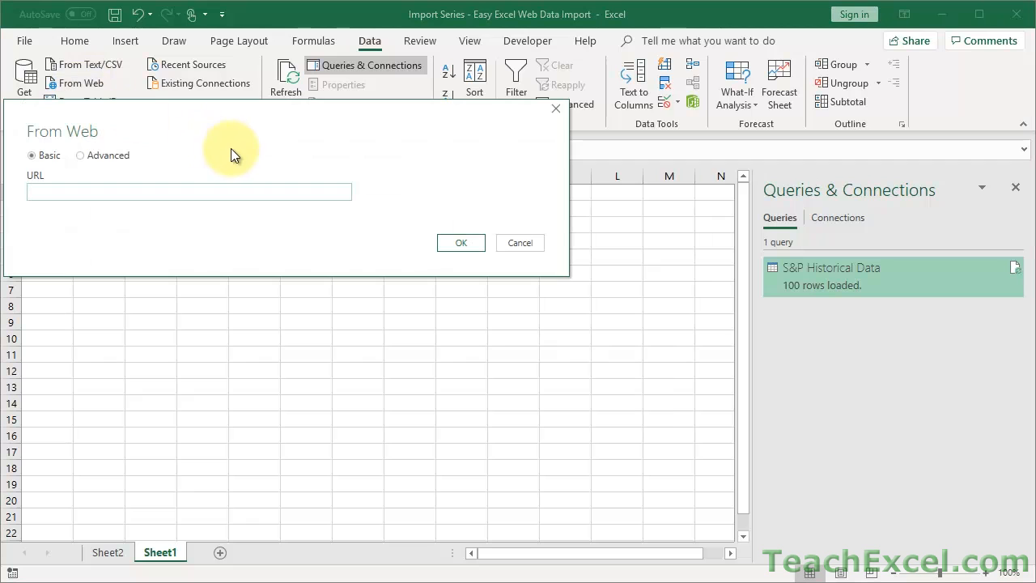
left_click_drag(247, 112, 463, 177)
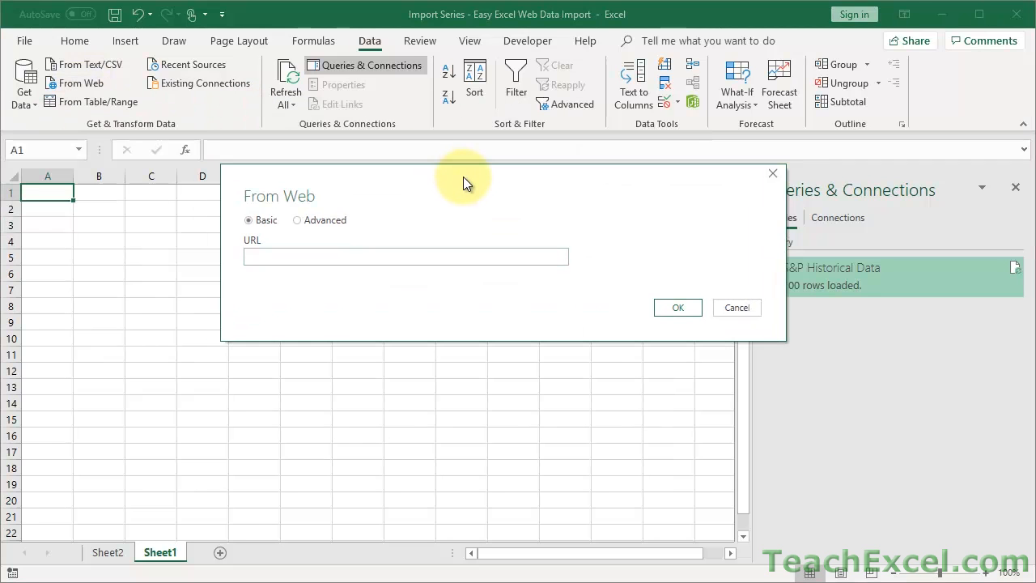
left_click(398, 262)
key("ctrl+v")
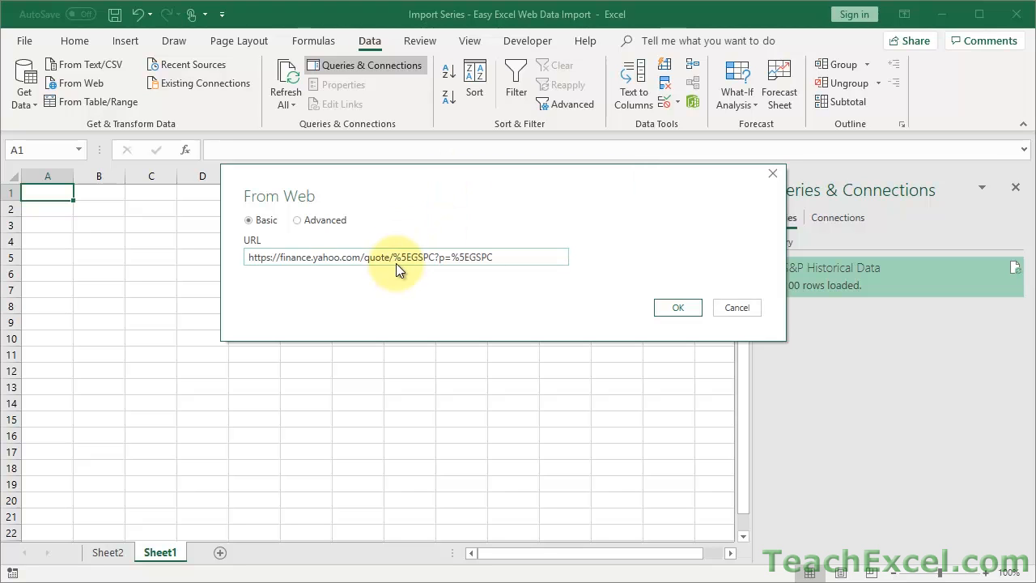
left_click(679, 310)
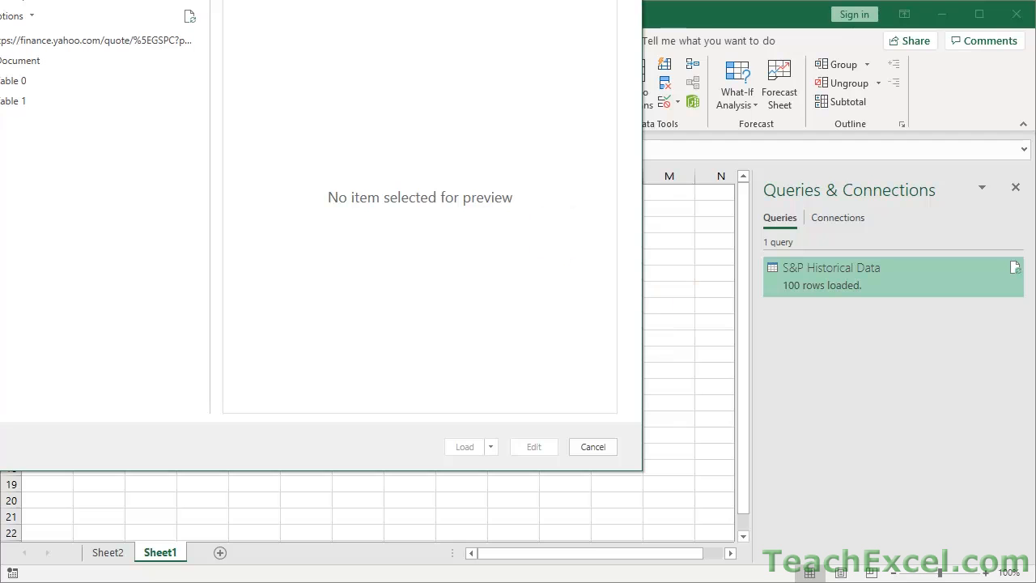
- Bring the Navigator fully into view and preview the Document, Table 0 and Table 1 items in turn
left_click_drag(0, 0, 106, 6)
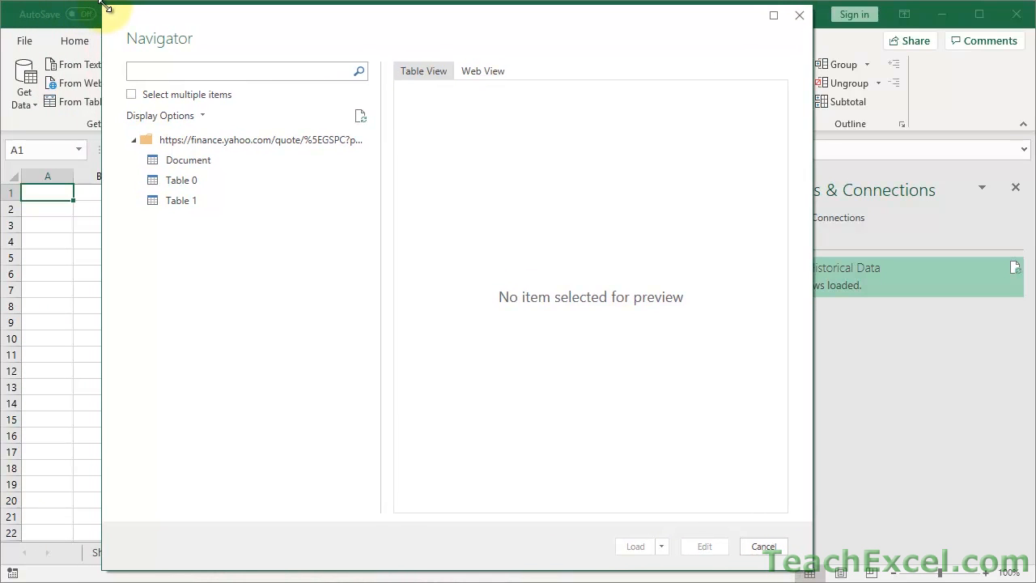
left_click(273, 146)
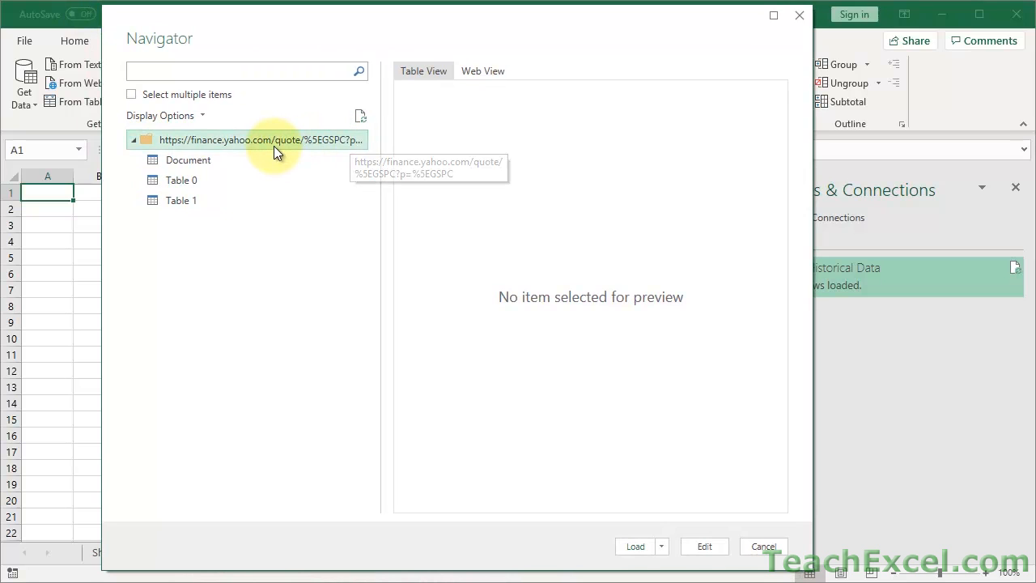
left_click(191, 162)
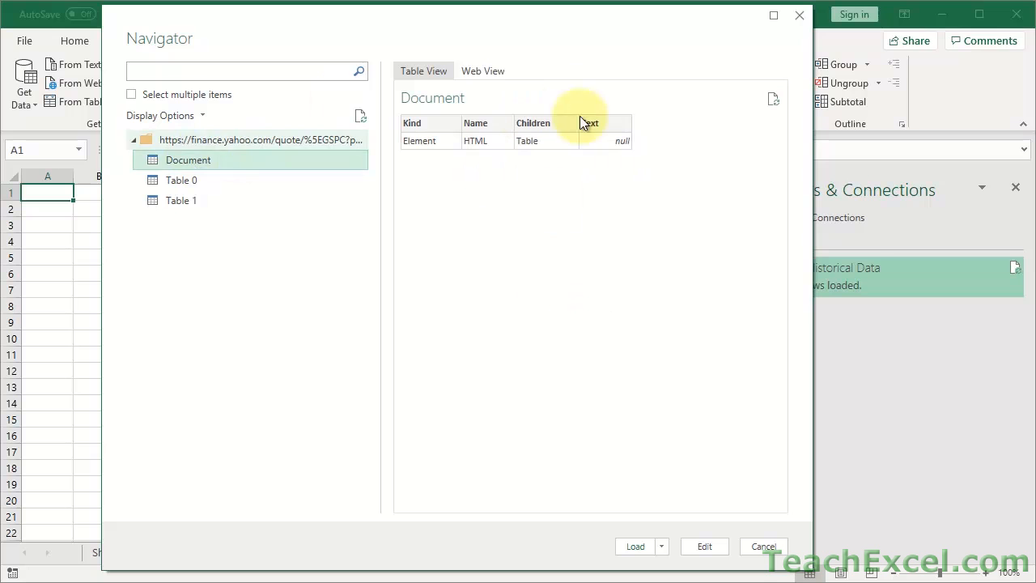
left_click(178, 186)
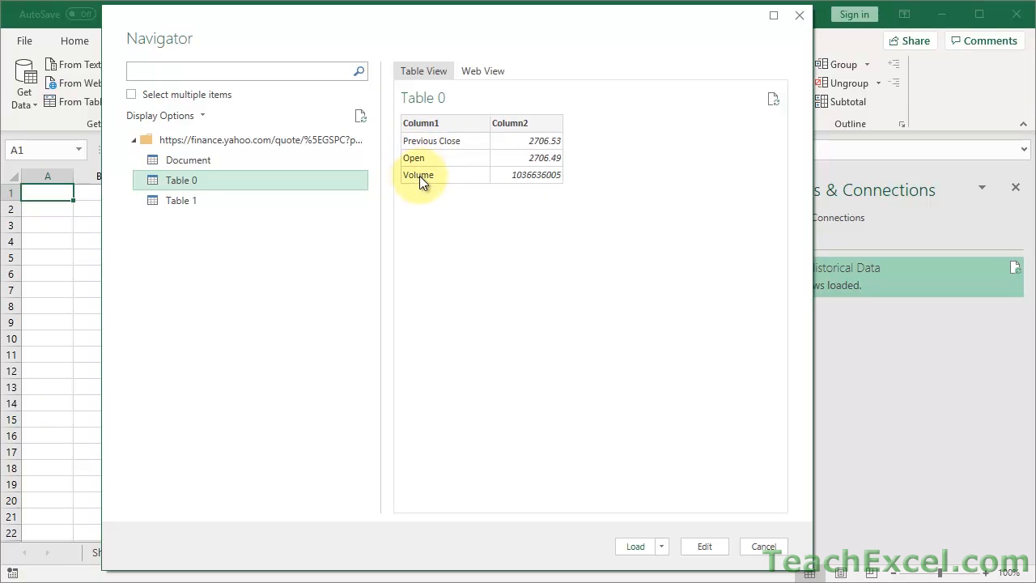
left_click(194, 202)
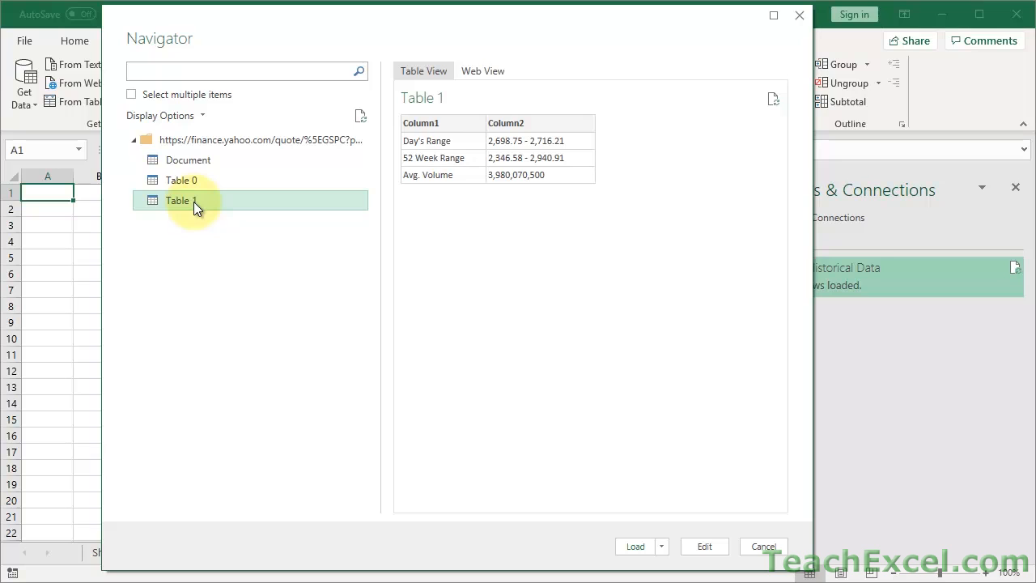
- Show the page in Web View and widen the Navigator's preview area to fit more of the page
left_click(498, 74)
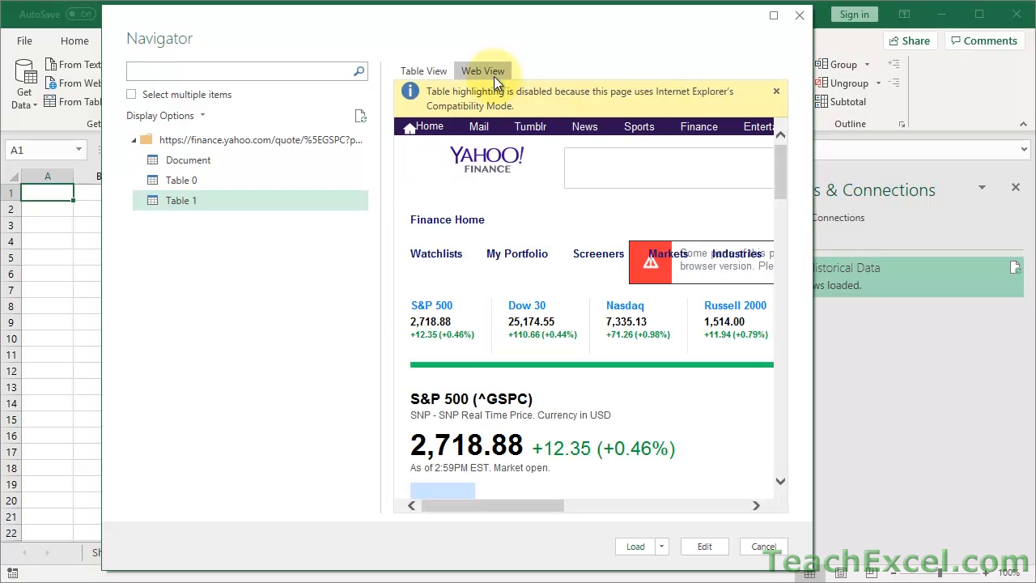
left_click_drag(377, 174, 297, 183)
left_click_drag(448, 20, 356, 23)
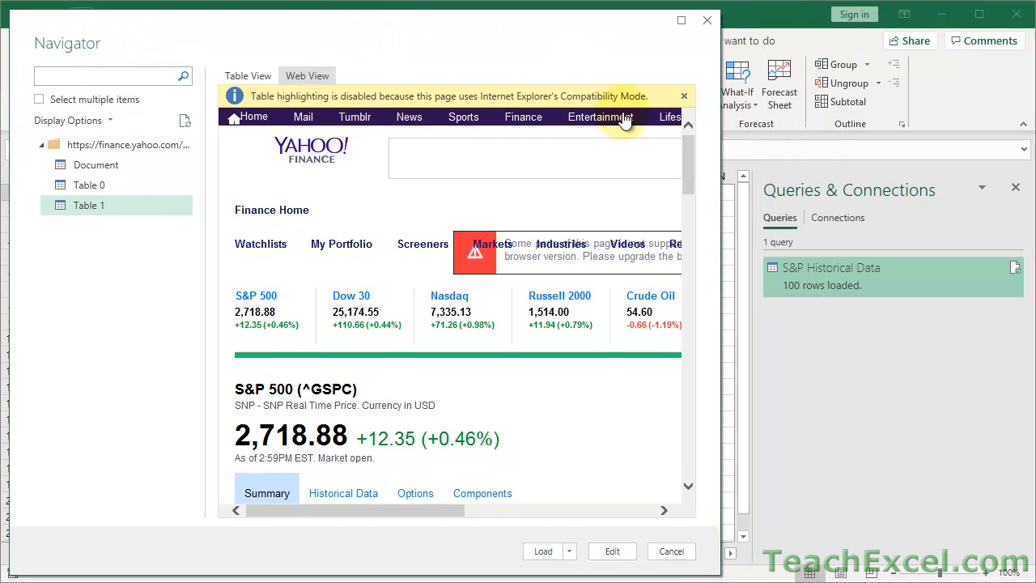
left_click_drag(720, 111, 1022, 127)
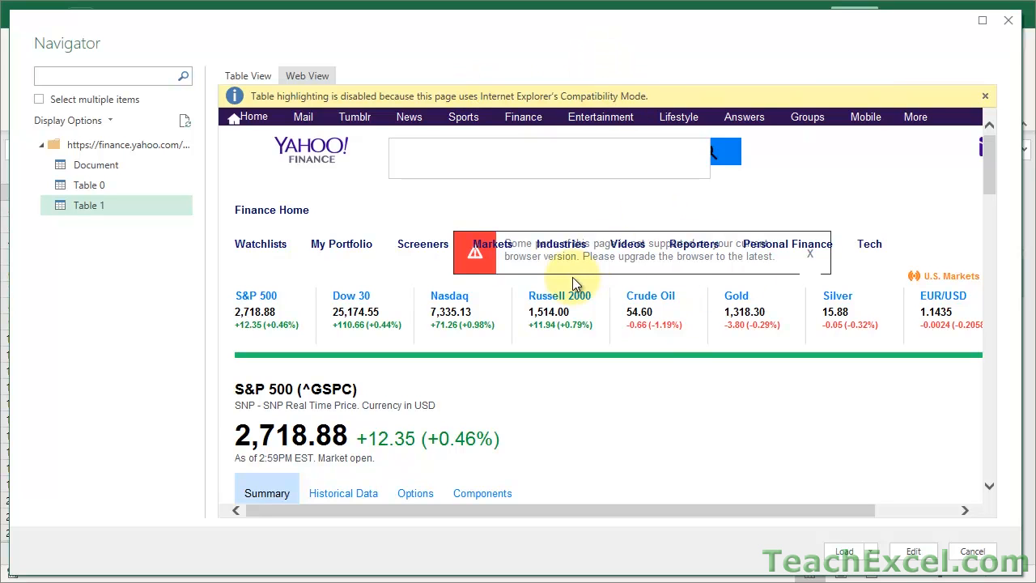
- Examine the Summary page in Web View, comparing its key figures and news items with the tables offered for import
scroll(583, 327, "down", 10)
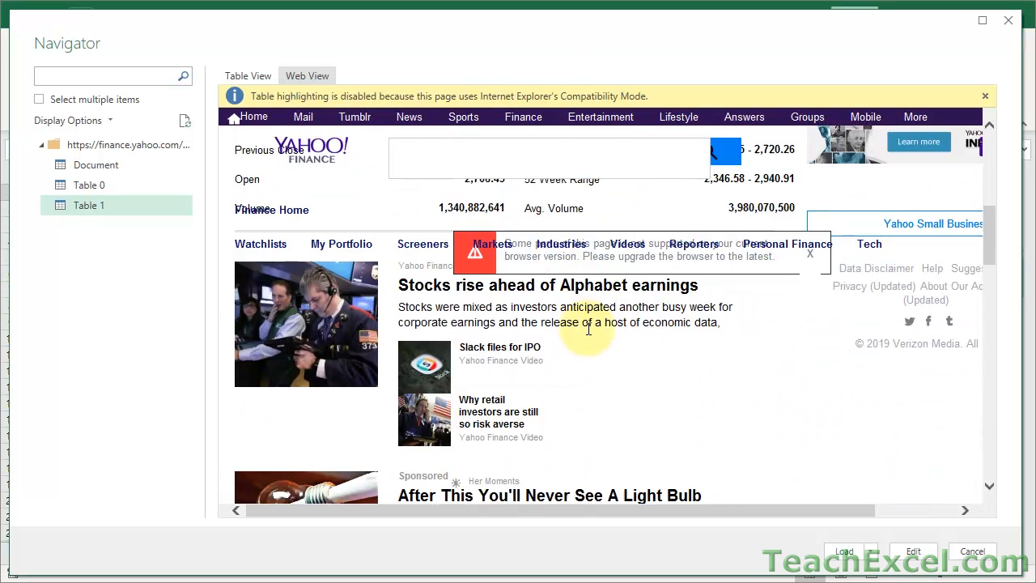
scroll(588, 330, "down", 4)
scroll(588, 330, "up", 7)
scroll(589, 328, "up", 3)
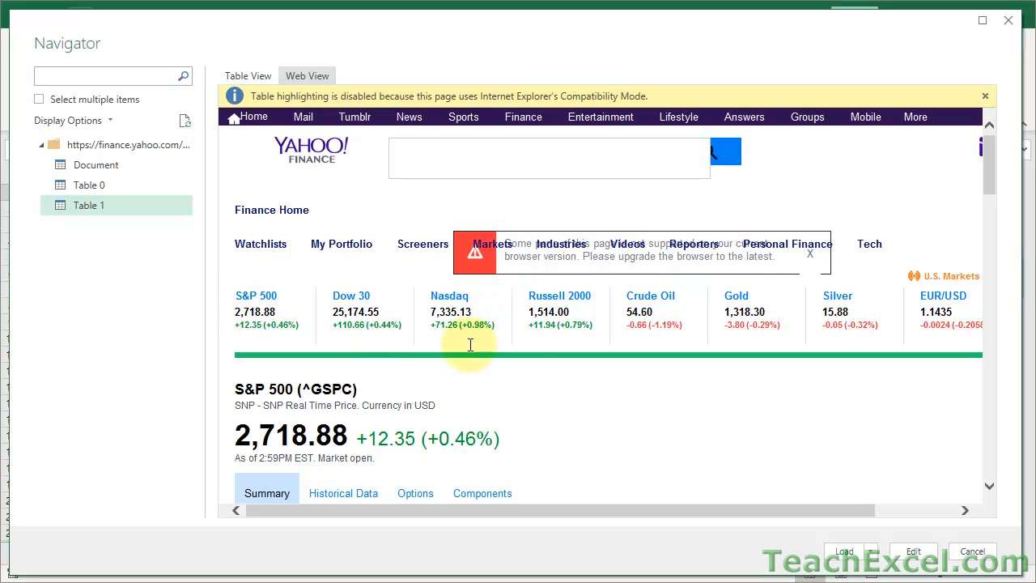
scroll(523, 365, "down", 1)
scroll(523, 369, "down", 3)
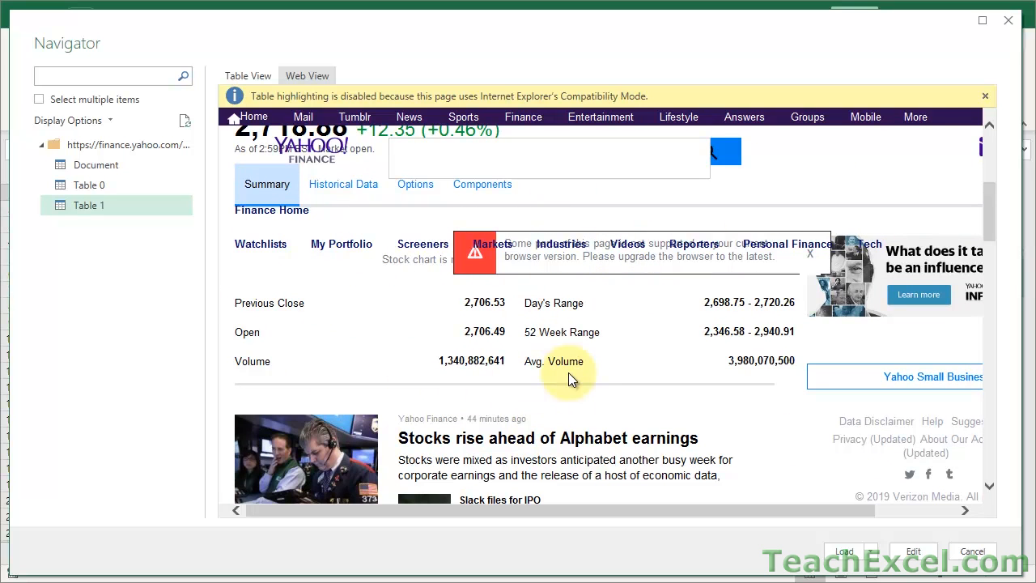
scroll(568, 372, "down", 6)
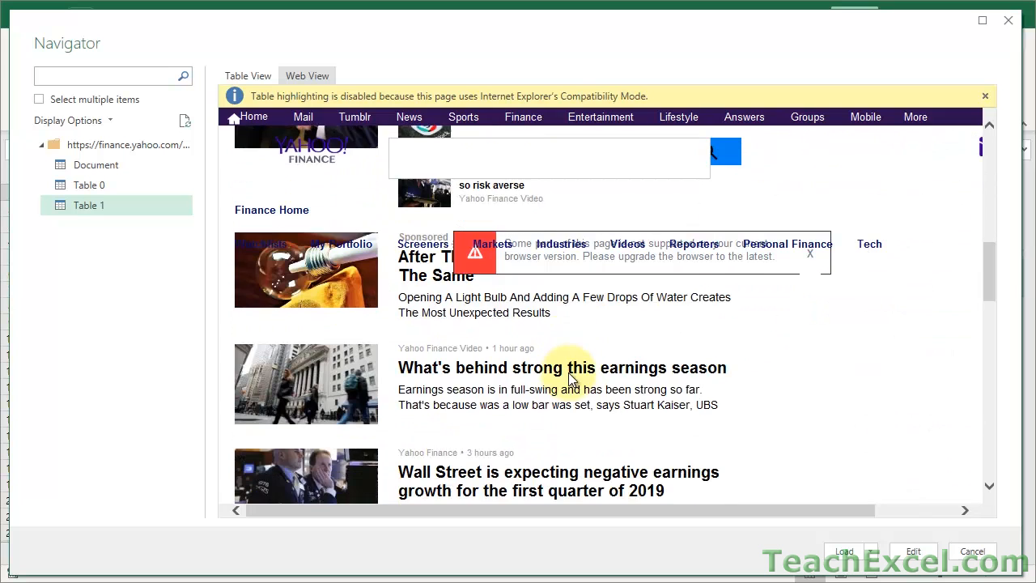
scroll(569, 373, "up", 10)
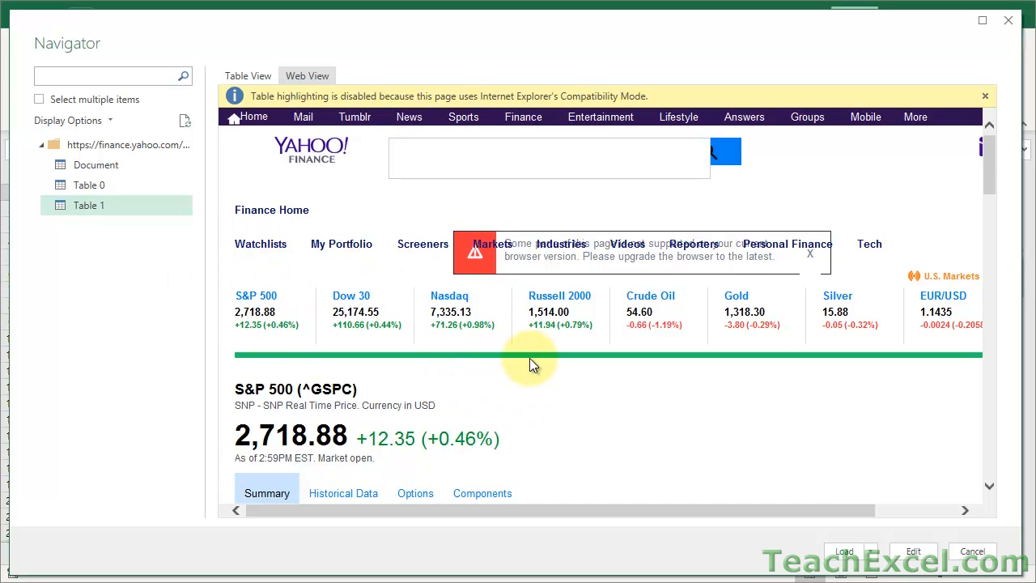
left_click(143, 206)
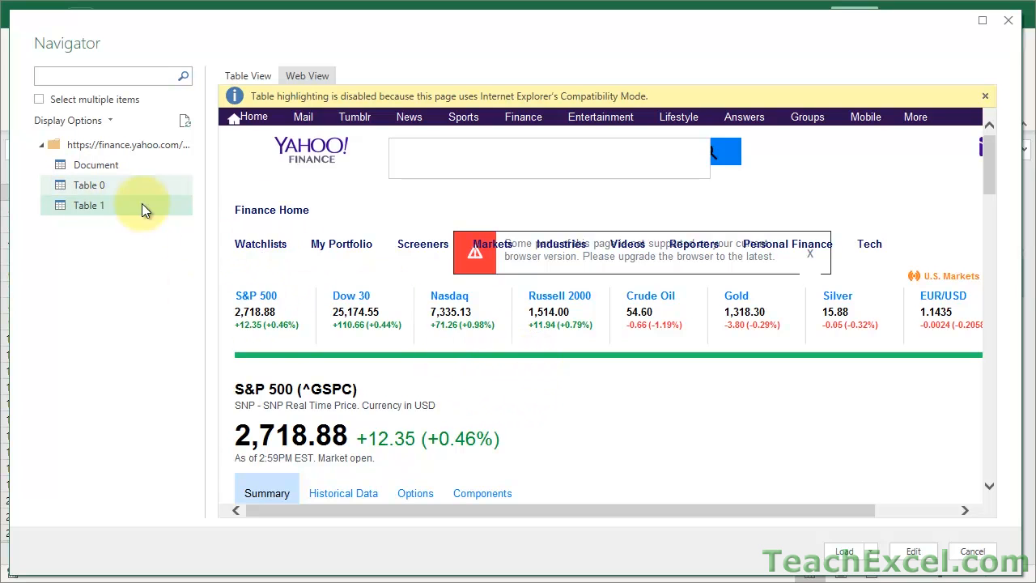
scroll(407, 315, "down", 3)
scroll(408, 315, "up", 3)
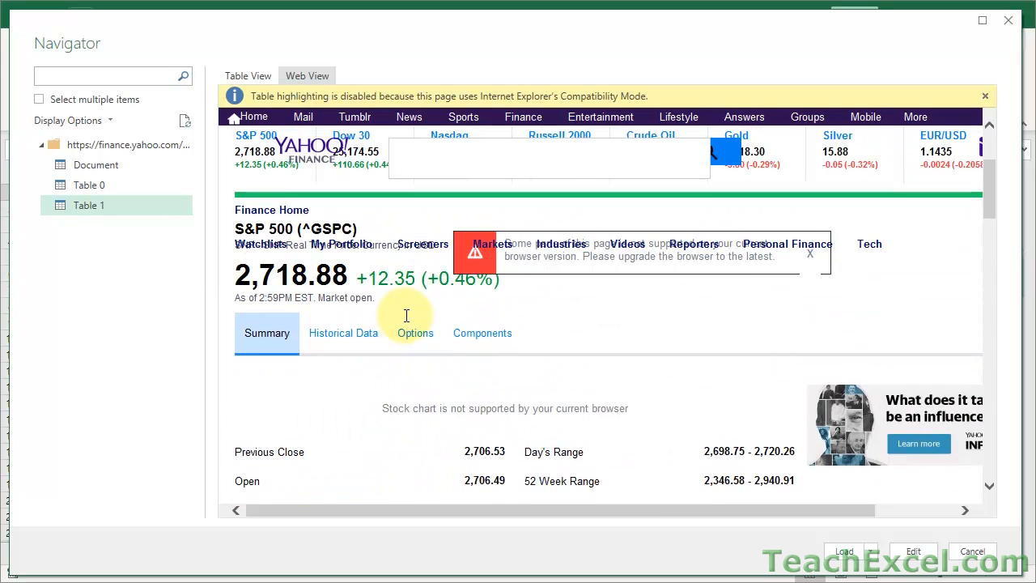
scroll(409, 313, "down", 2)
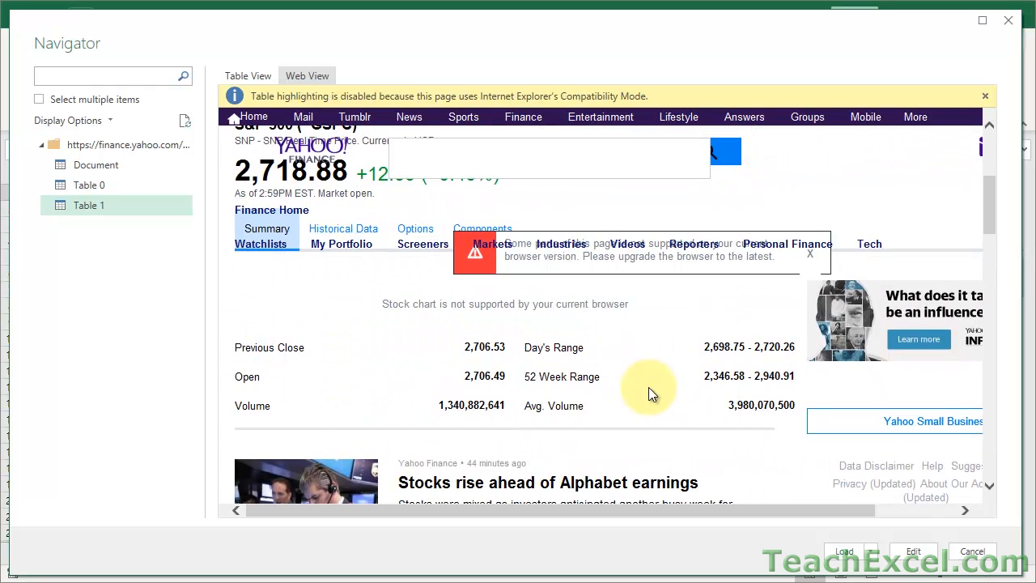
scroll(466, 360, "down", 2)
scroll(465, 363, "down", 8)
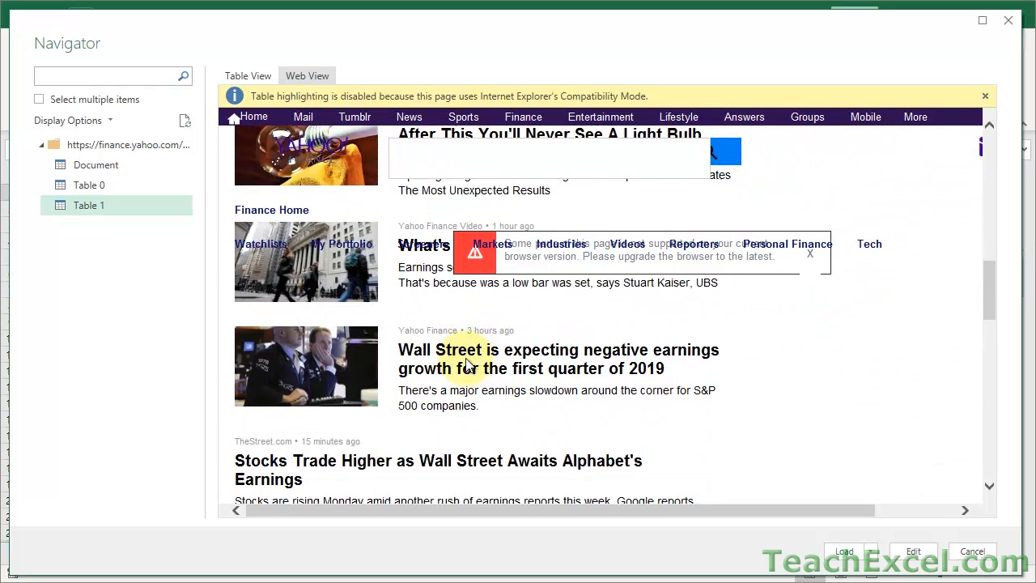
scroll(466, 358, "up", 12)
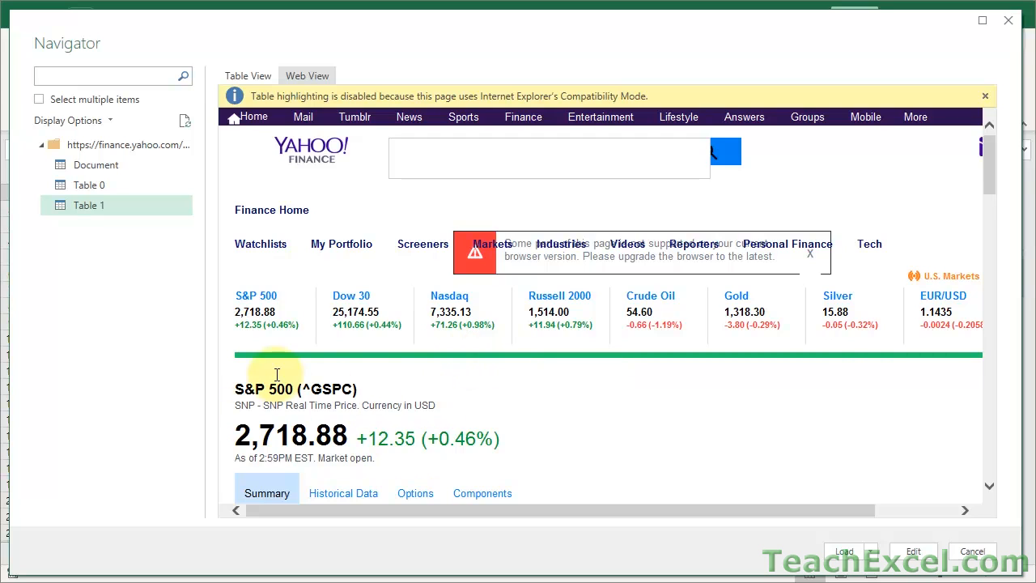
- Highlight the large S&P 500 price in Web View and check it against Table 0 and Table 1, leaving Table 0 selected
double_click(276, 438)
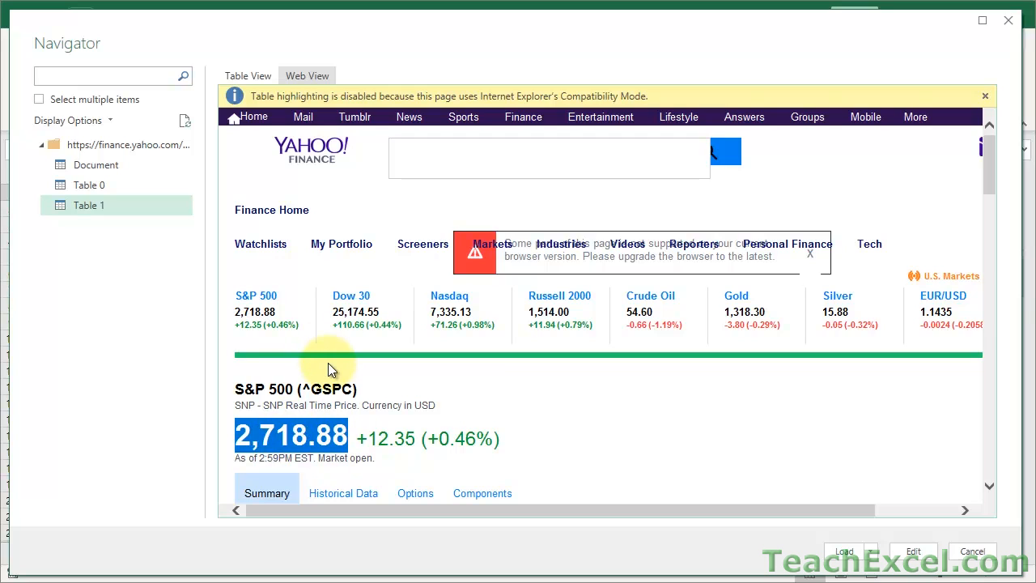
left_click(84, 192)
left_click(81, 204)
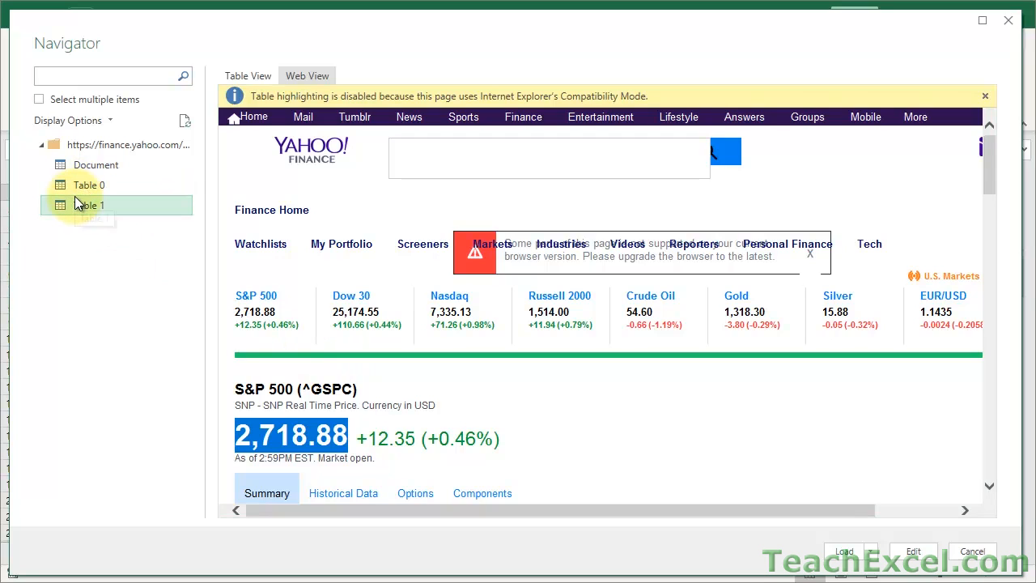
left_click(79, 187)
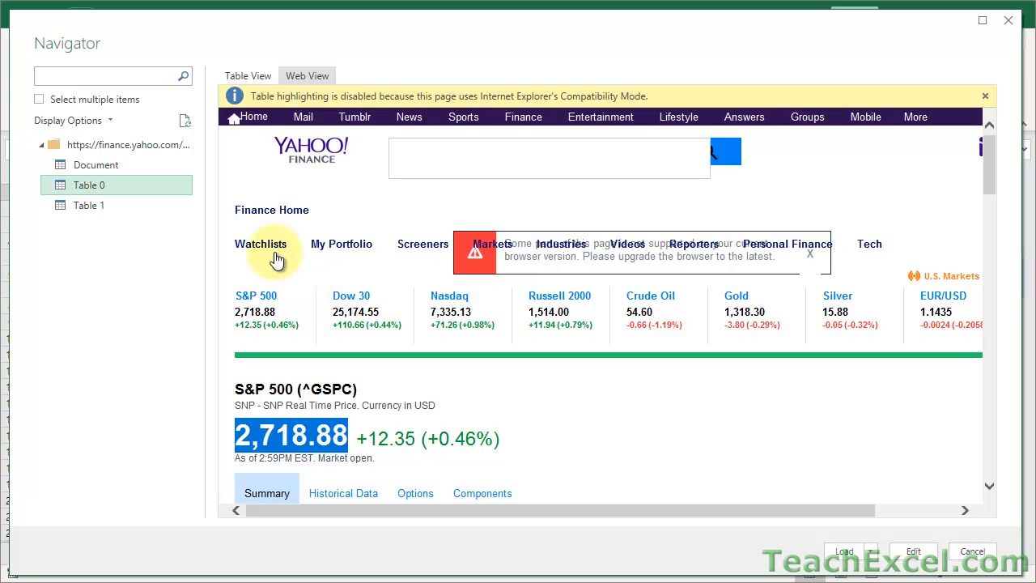
- Return to the table preview, allow selecting multiple items, and open Table 0 and Table 1 together in the Power Query Editor
left_click(251, 74)
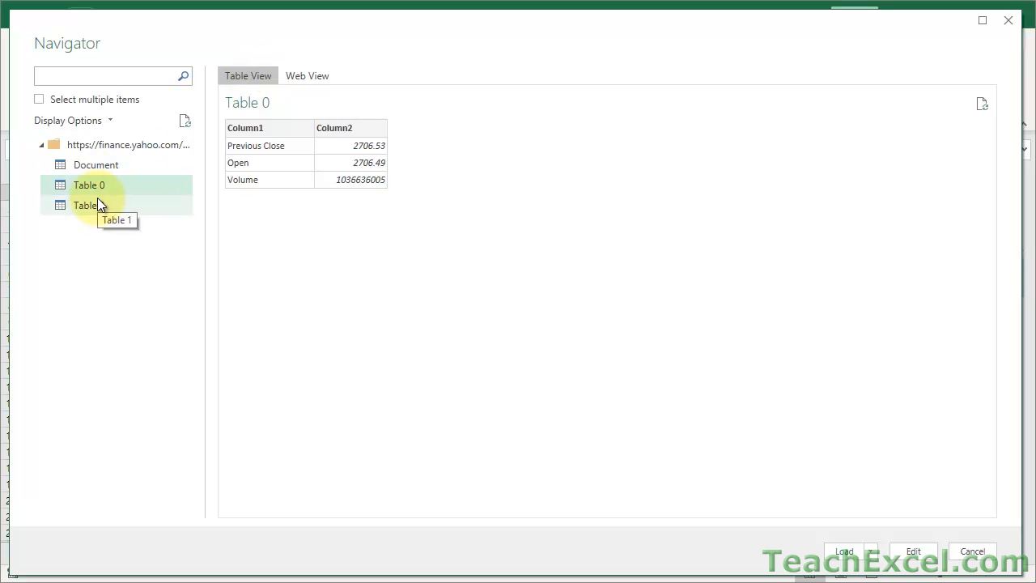
left_click(38, 99)
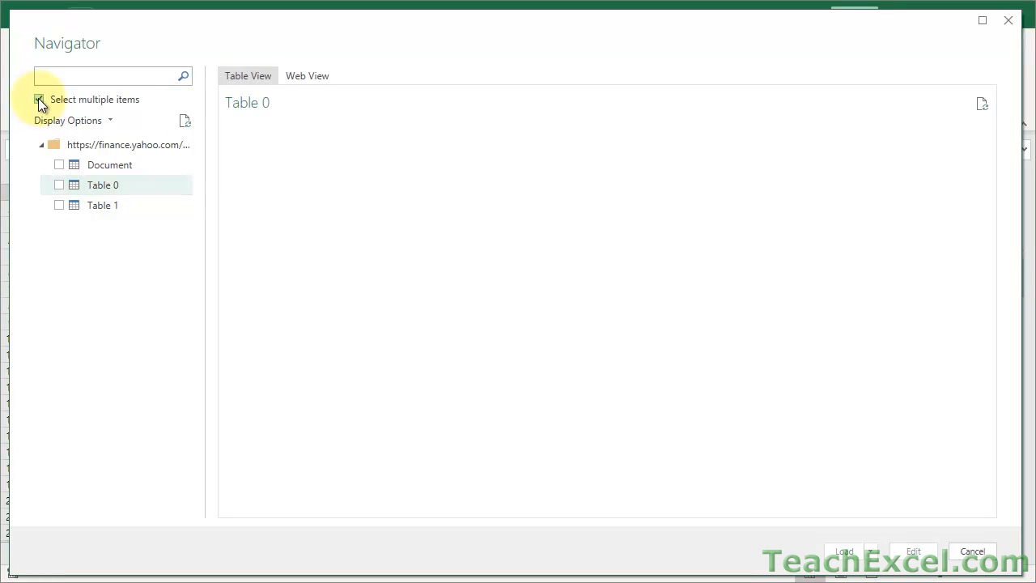
left_click(59, 186)
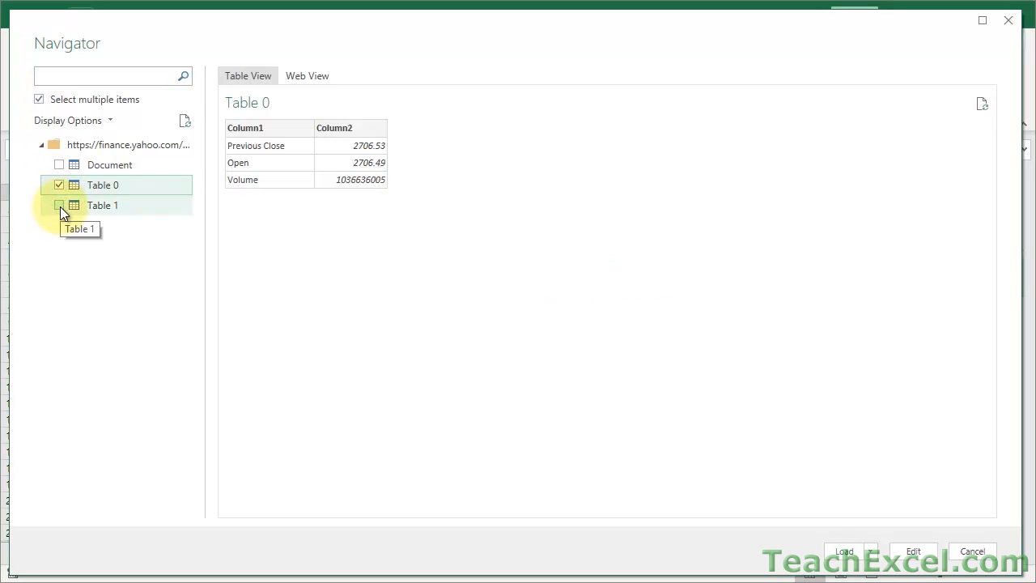
left_click(60, 207)
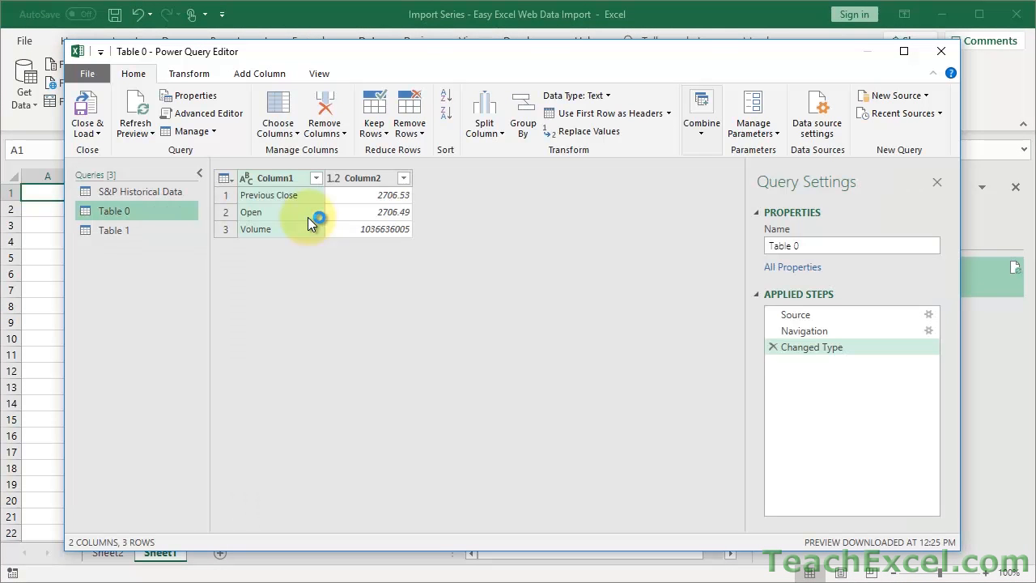
- Review the Table 1, Table 0 and S&P Historical Data queries in the editor and load the new tables into the workbook
left_click(117, 228)
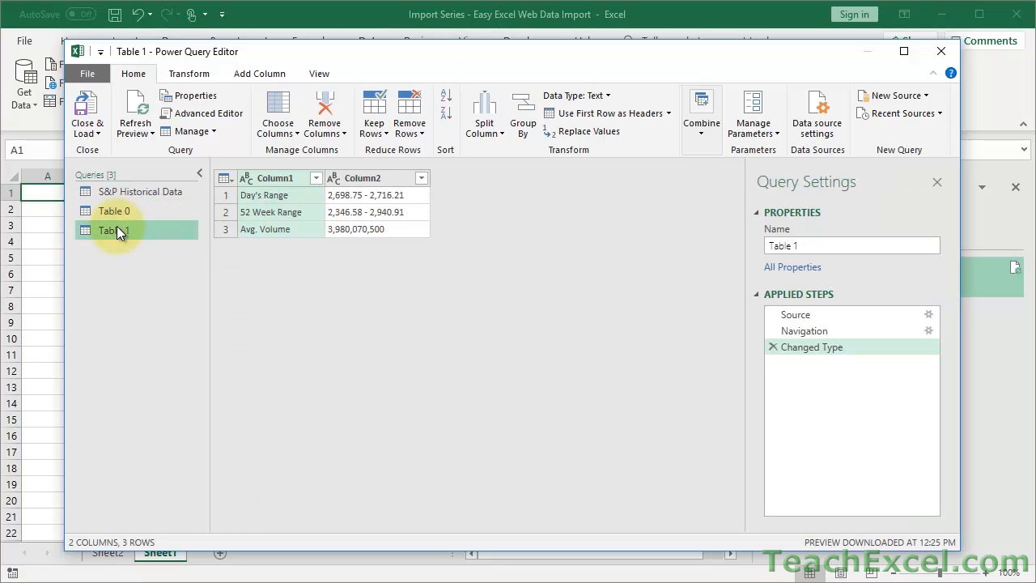
left_click(110, 207)
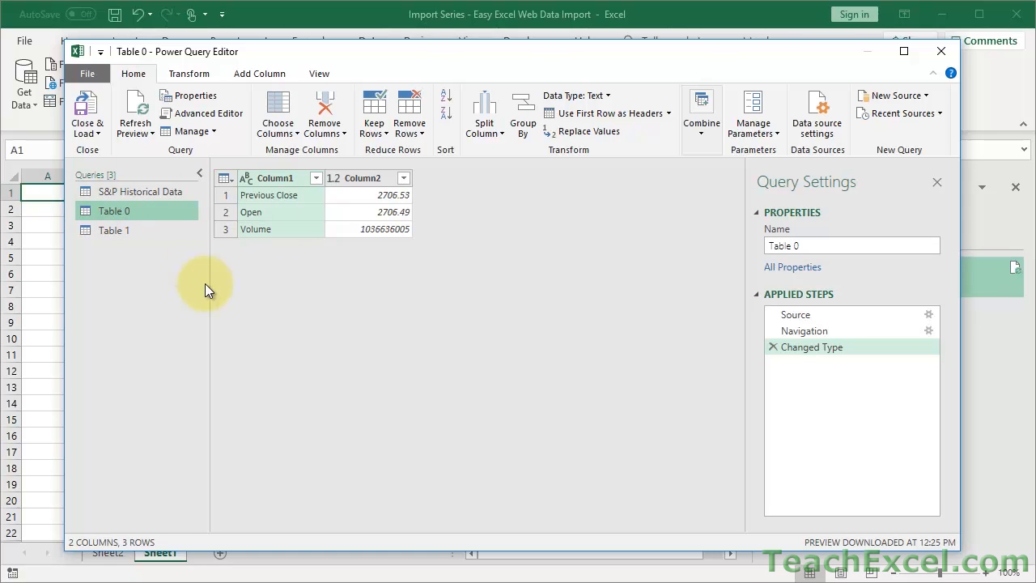
left_click(122, 191)
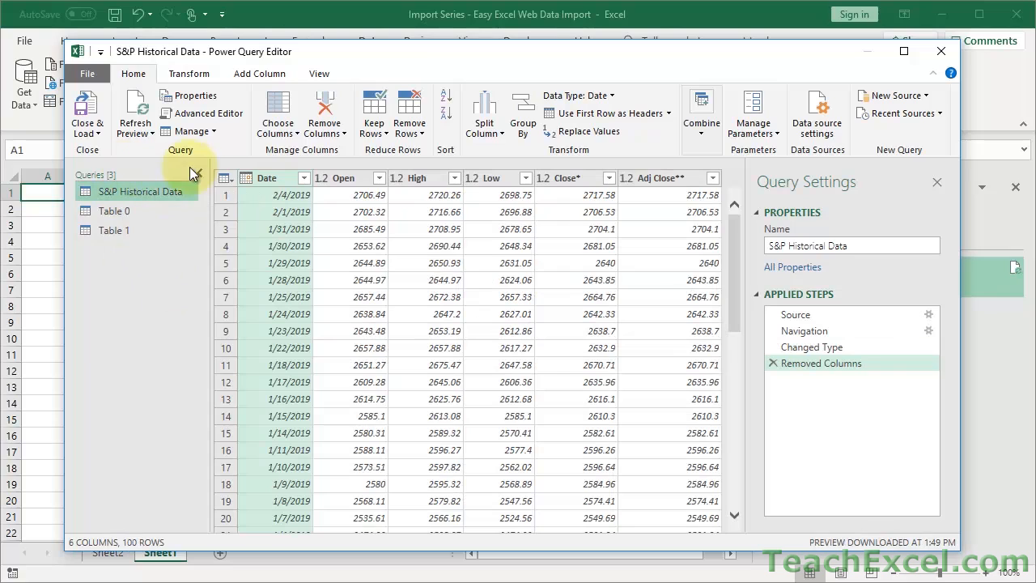
left_click(120, 210)
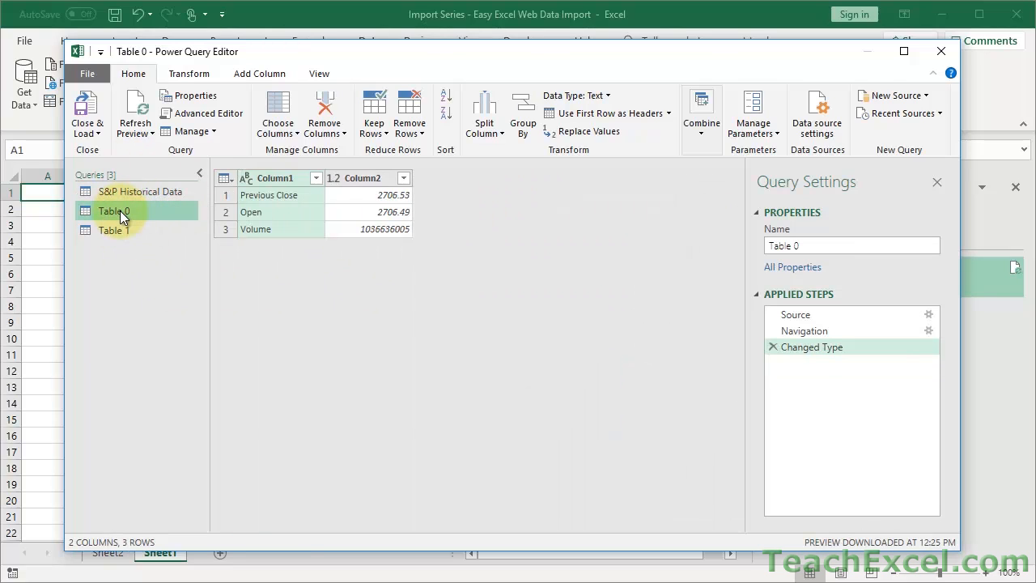
left_click(114, 232)
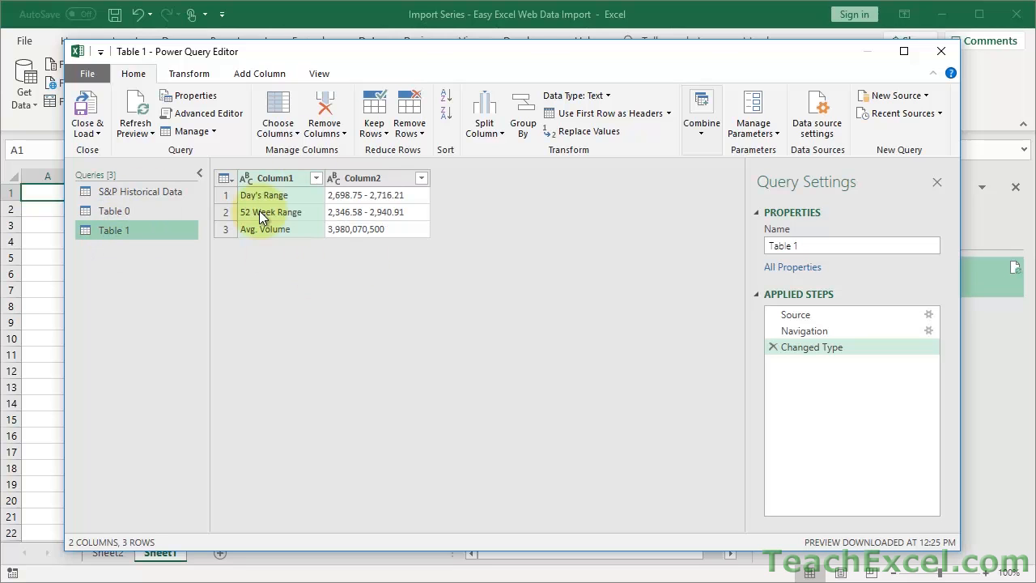
left_click(89, 106)
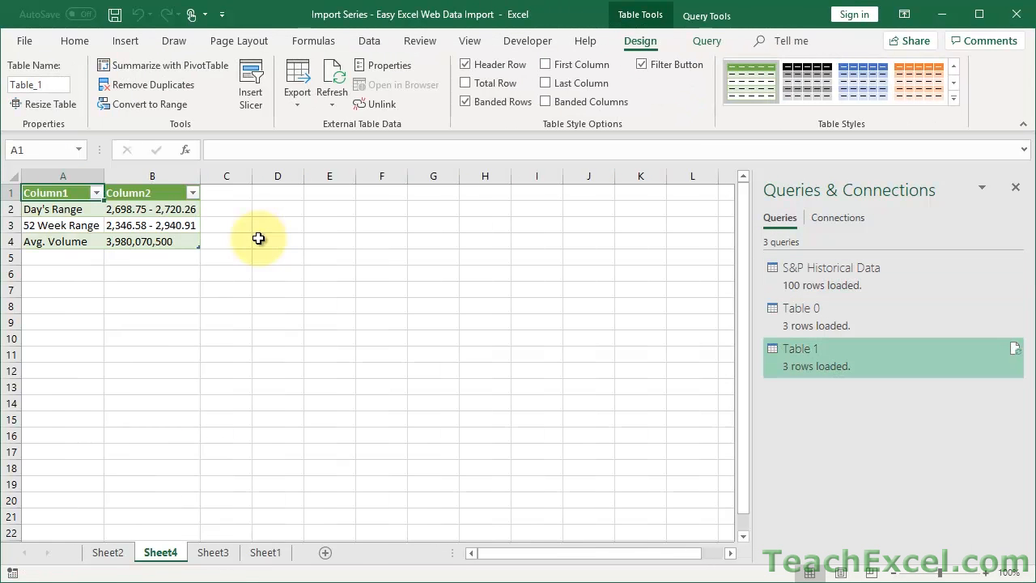
- Examine the imported summary tables on Sheet3 and Sheet4
left_click(214, 552)
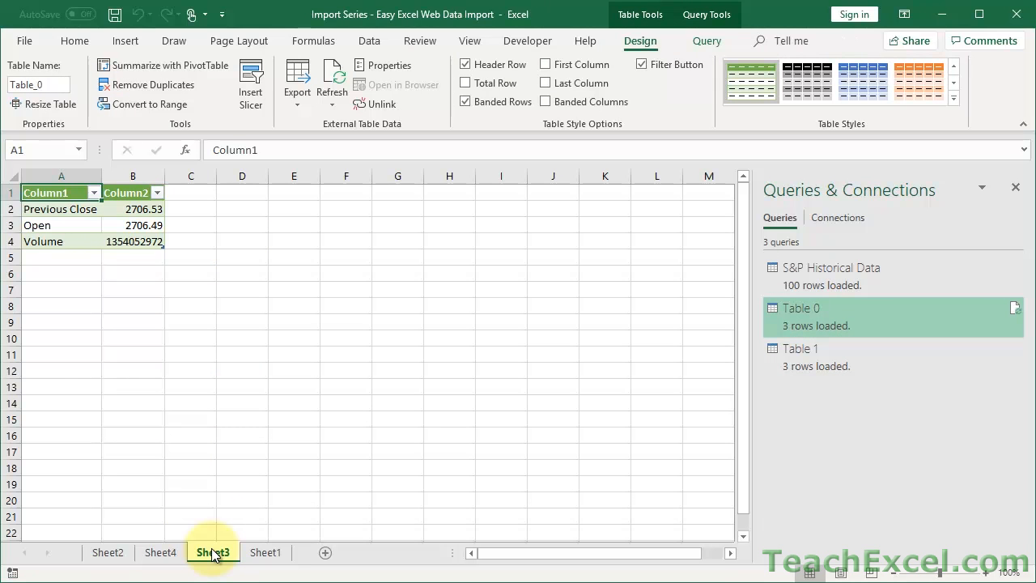
left_click(159, 554)
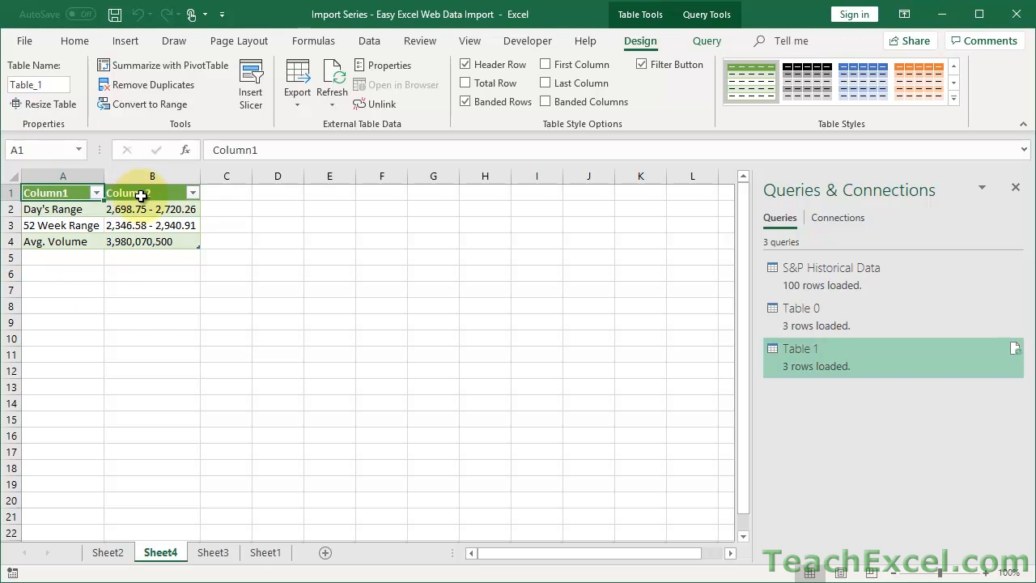
left_click(123, 227)
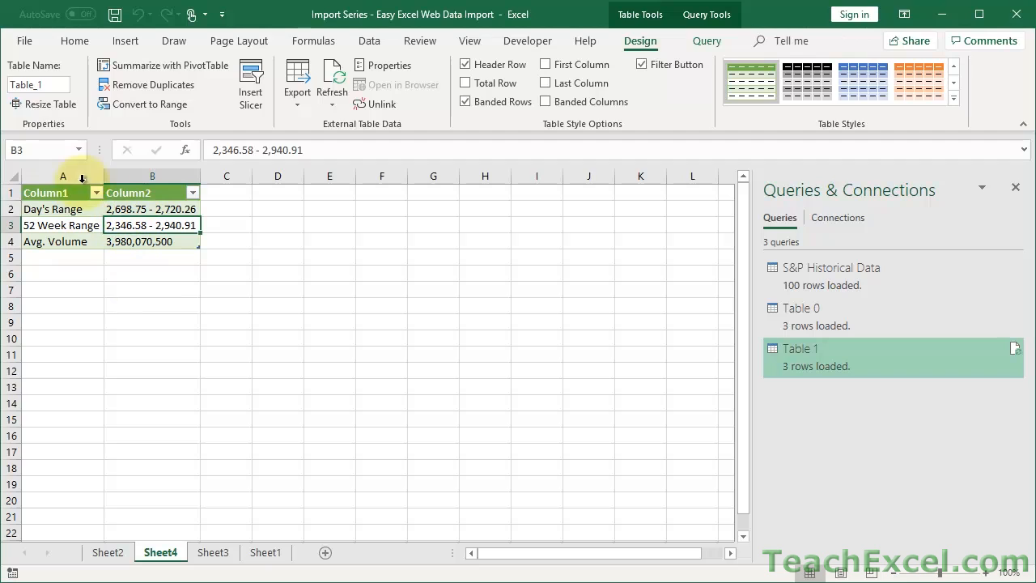
- Turn off the header row of the Sheet4 table and enter a bold "S&P Data" heading in cell A1
left_click(57, 195)
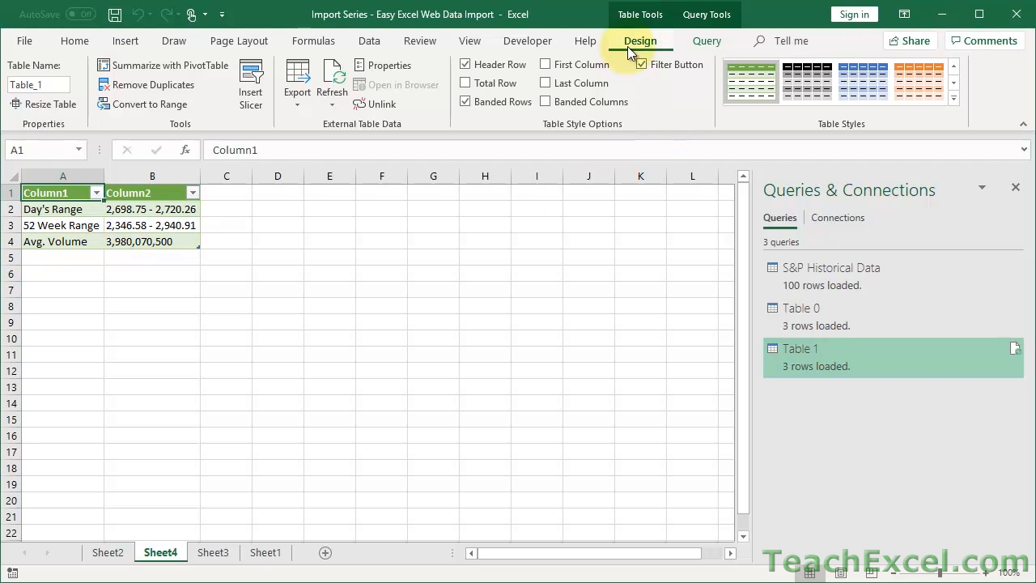
left_click(465, 64)
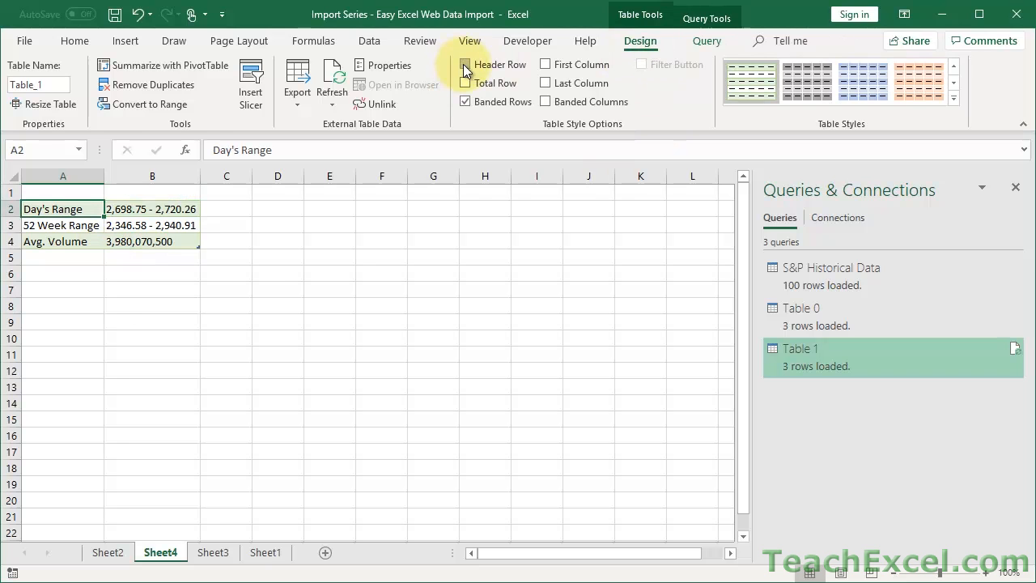
left_click(64, 191)
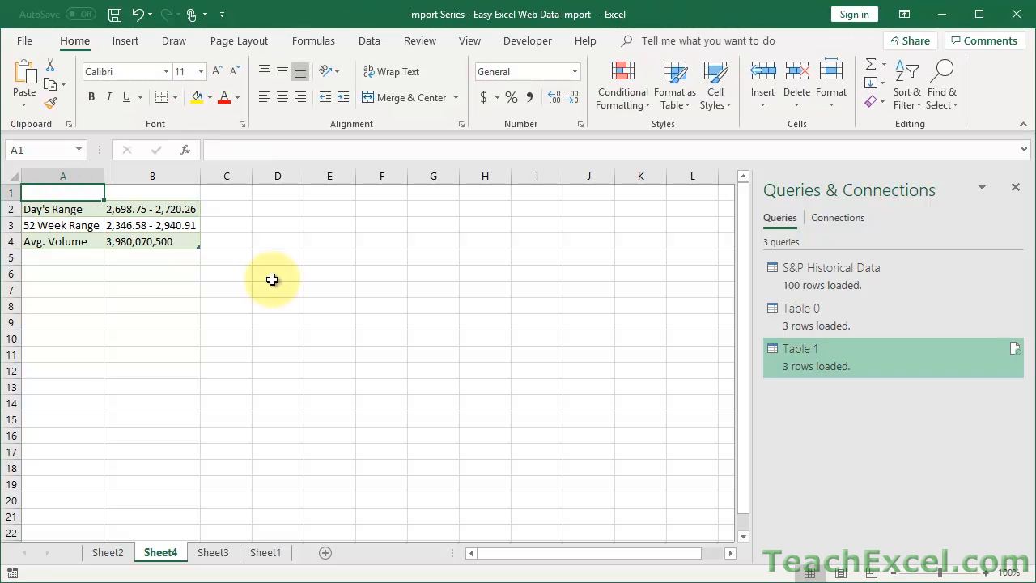
type("S&P Data")
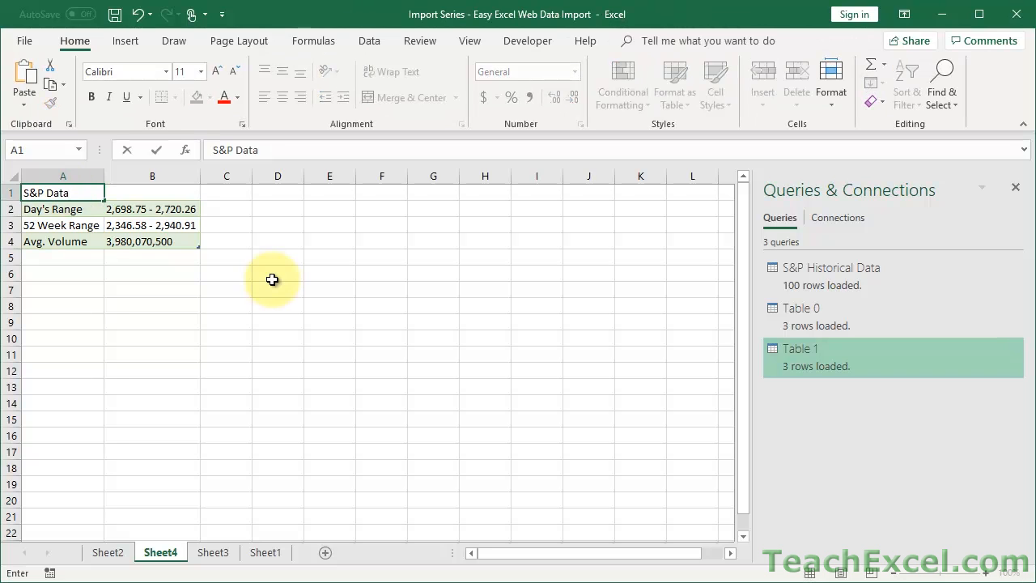
key("ctrl+Return")
key("ctrl+b")
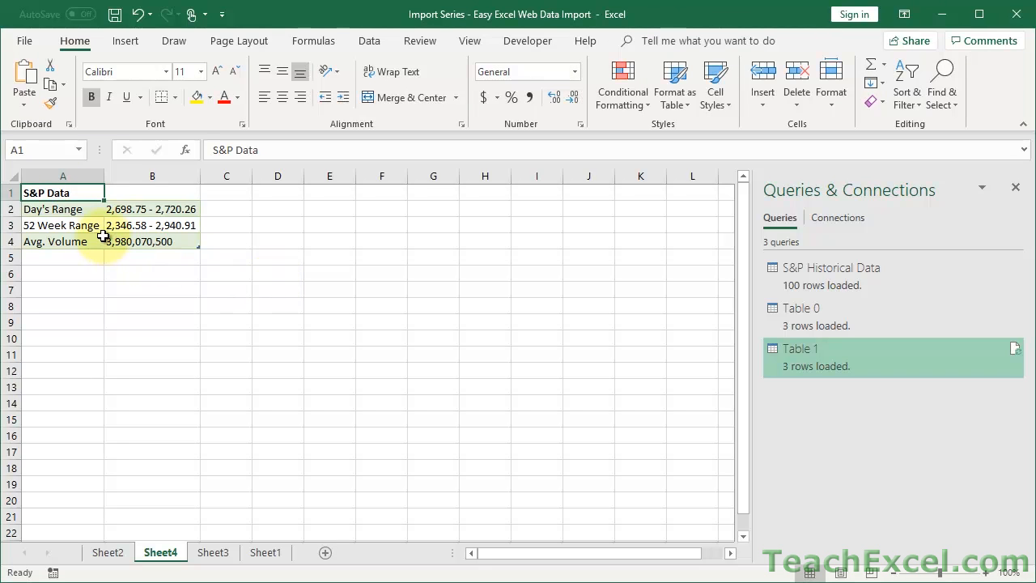
- Refresh the query behind the Sheet4 table and check the custom heading in A1
left_click(123, 207)
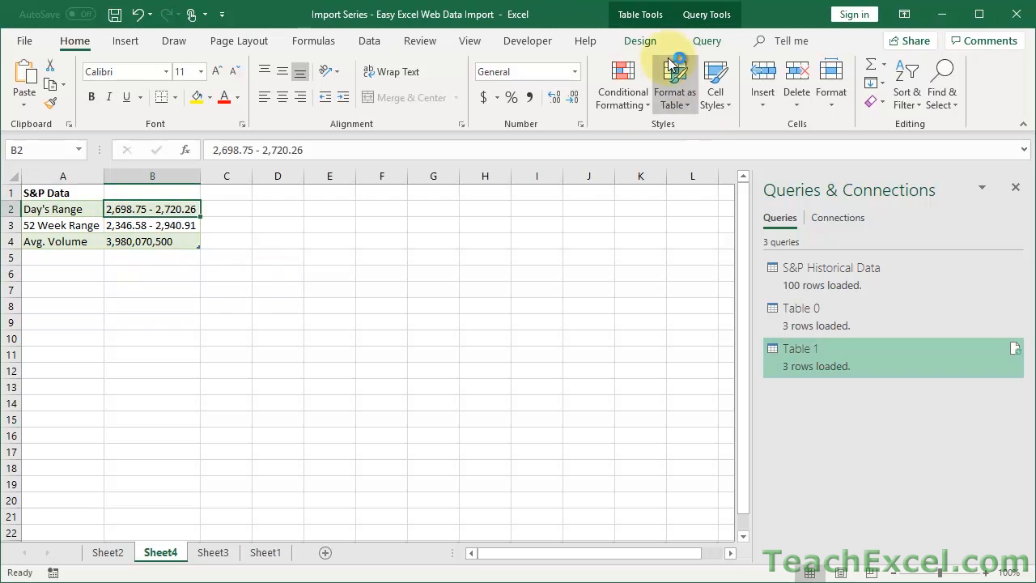
left_click(704, 41)
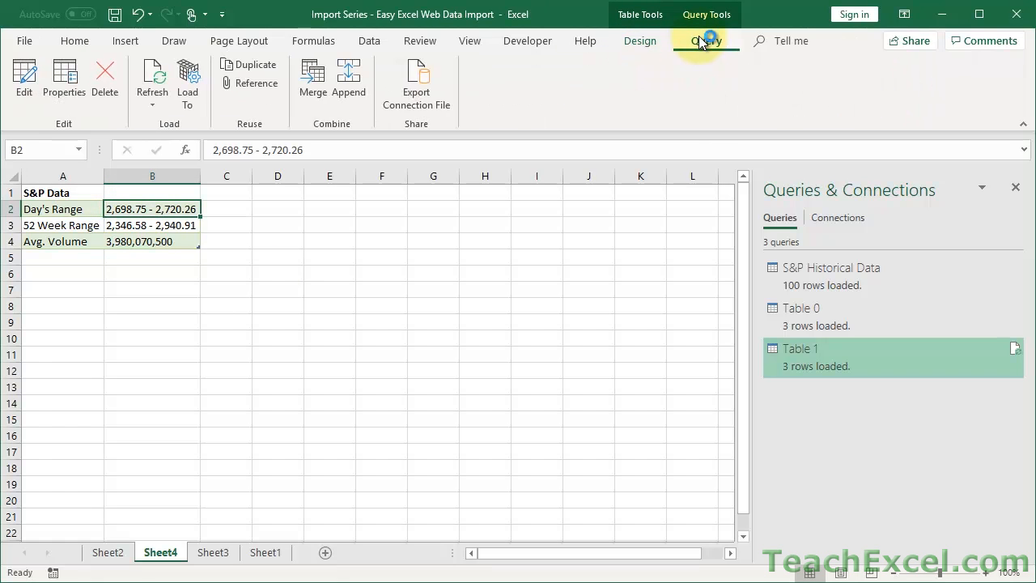
left_click(144, 77)
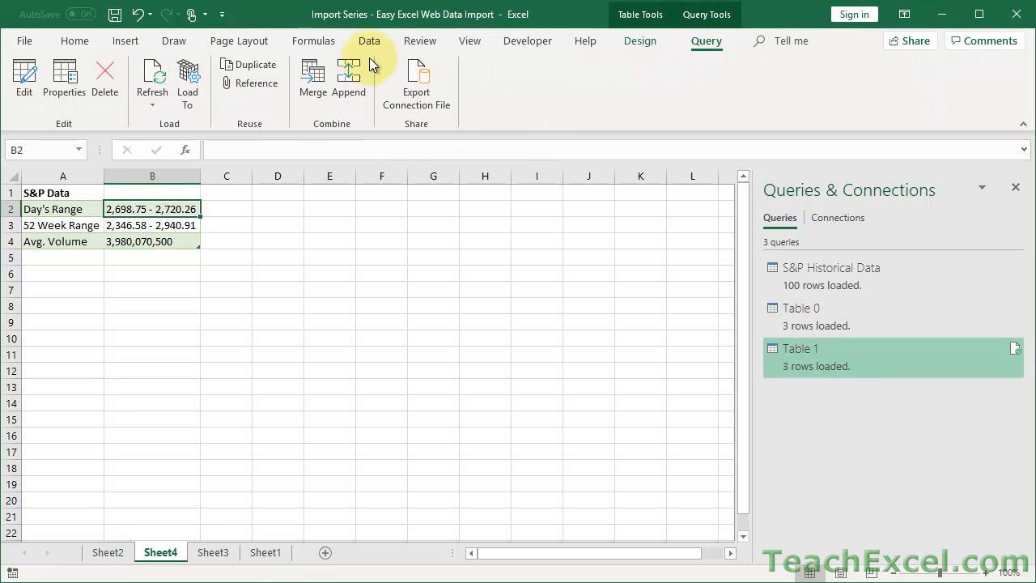
left_click(39, 191)
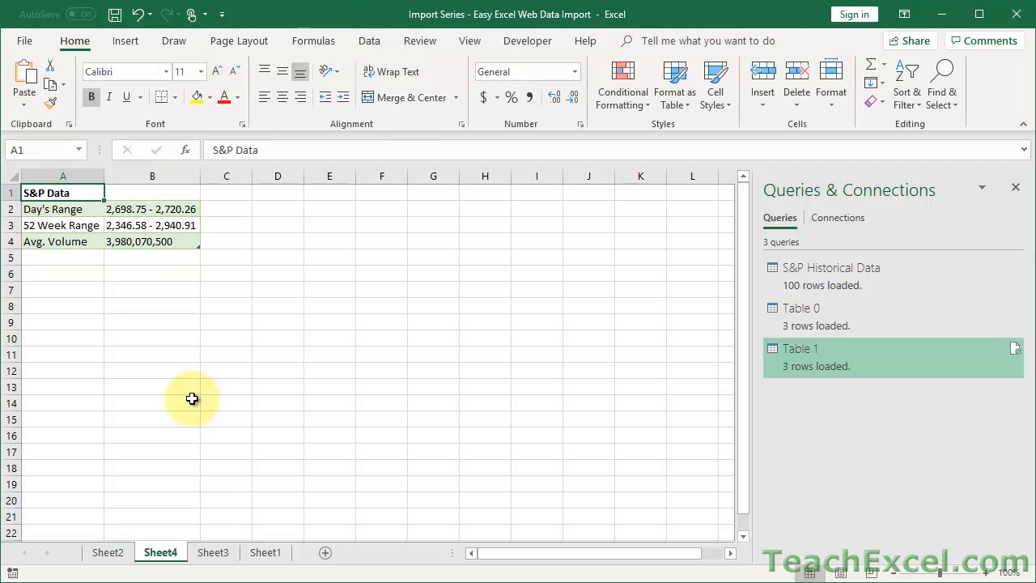
- Rename the first column header of the Sheet3 table to "S&P"
left_click(213, 553)
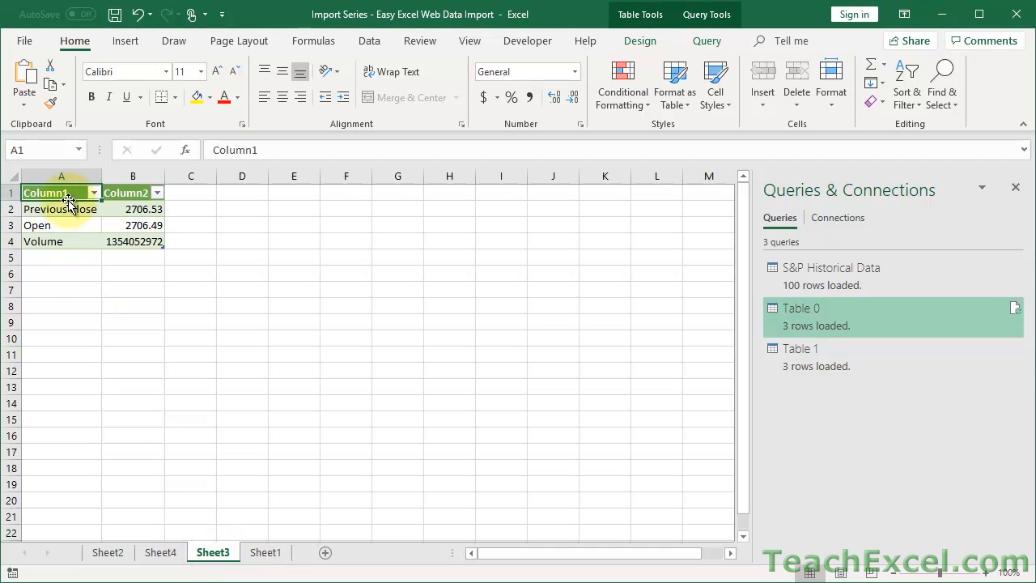
type("S&P")
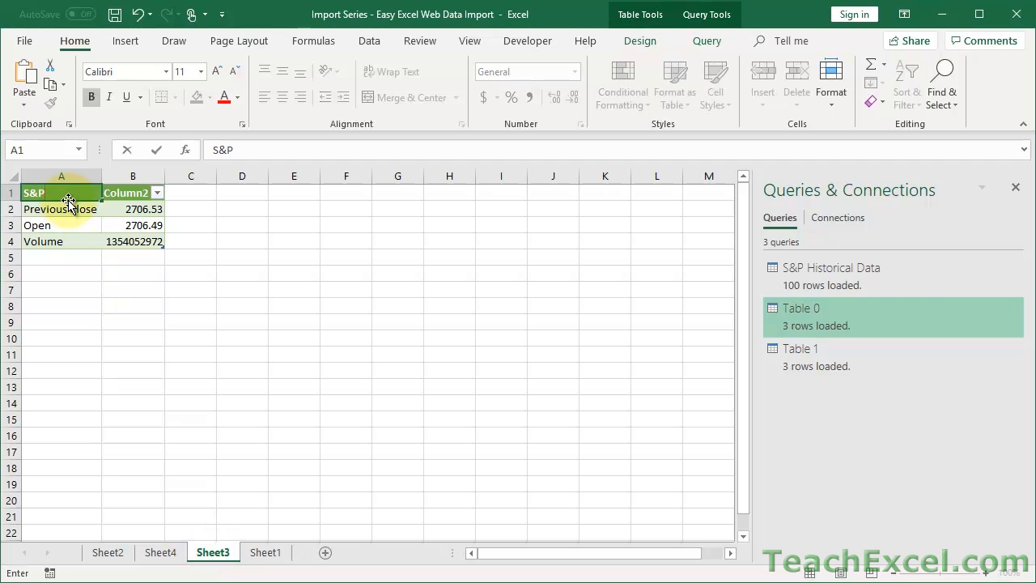
key("Return")
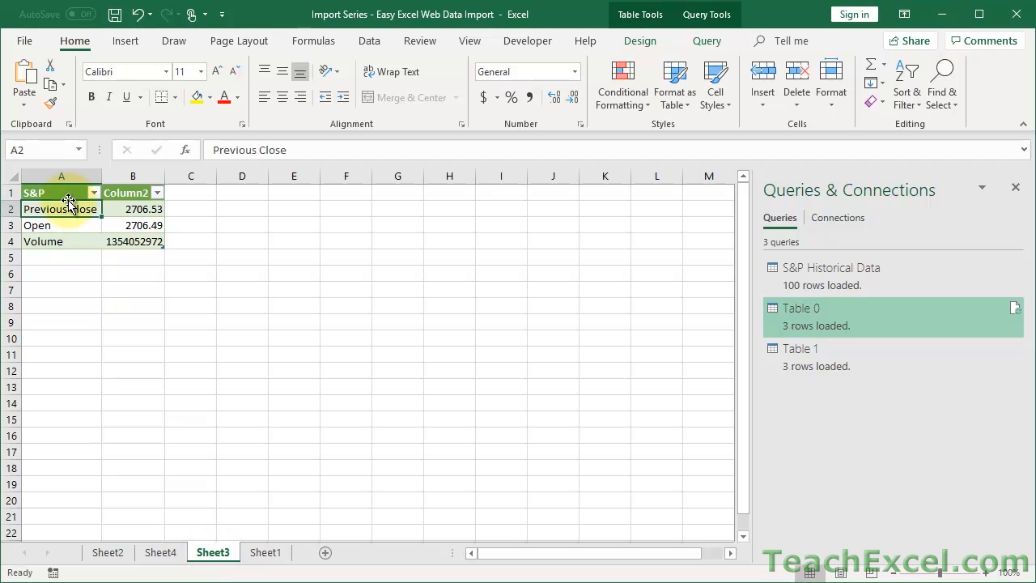
- Refresh only the Sheet3 table's data and check its headers and the Volume value in B4
left_click(377, 42)
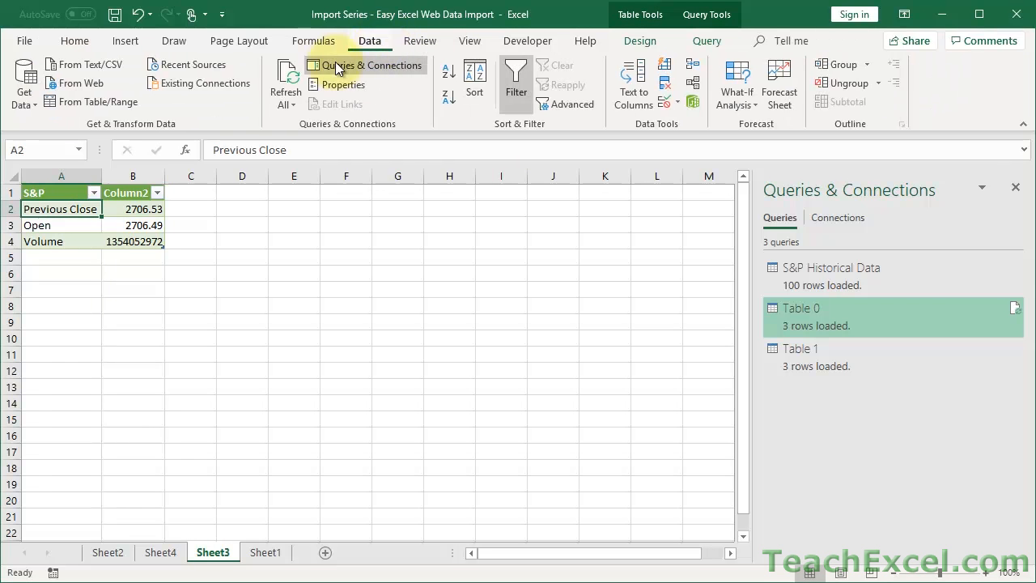
left_click(285, 106)
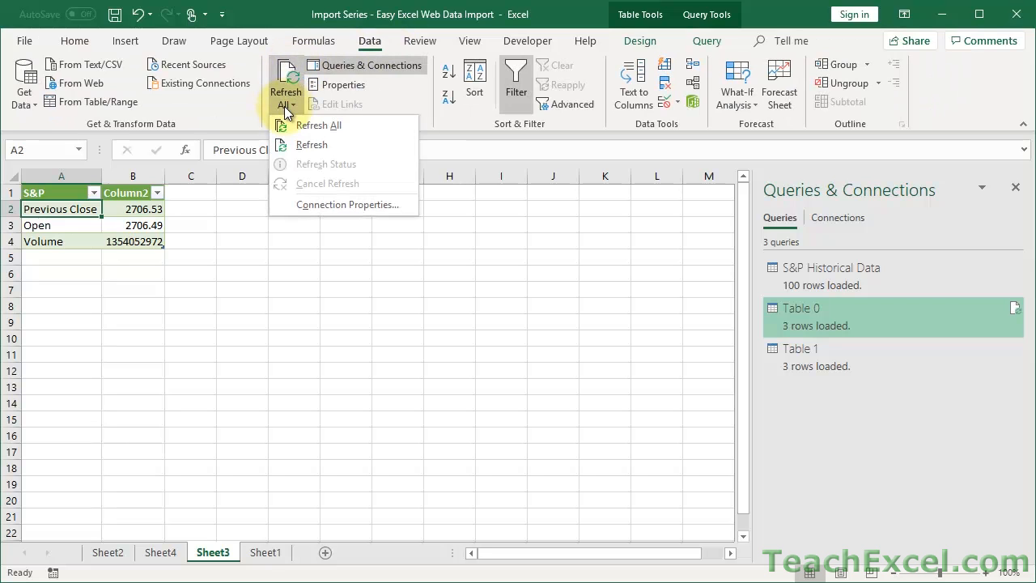
left_click(315, 147)
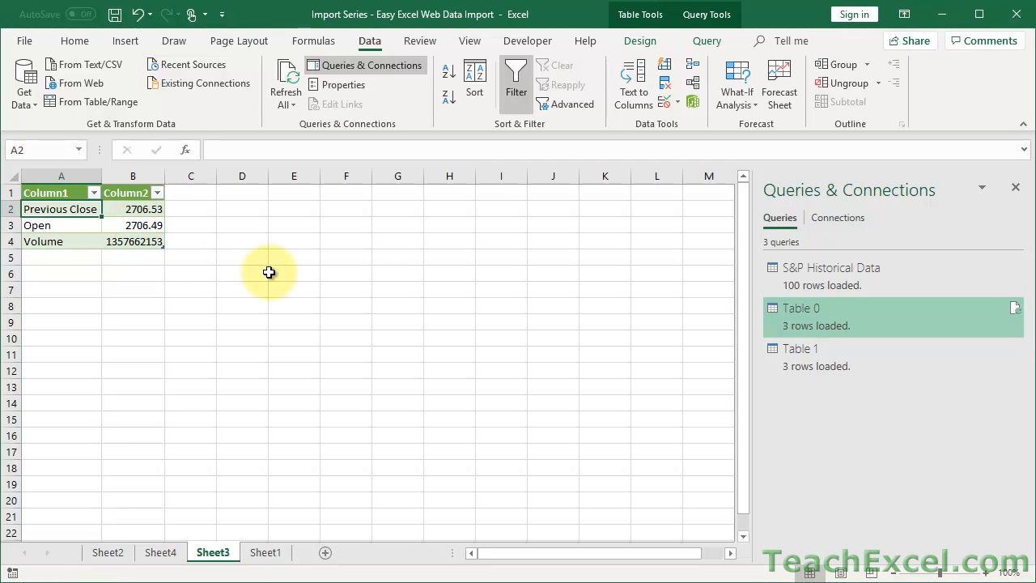
left_click(125, 250)
left_click(115, 242)
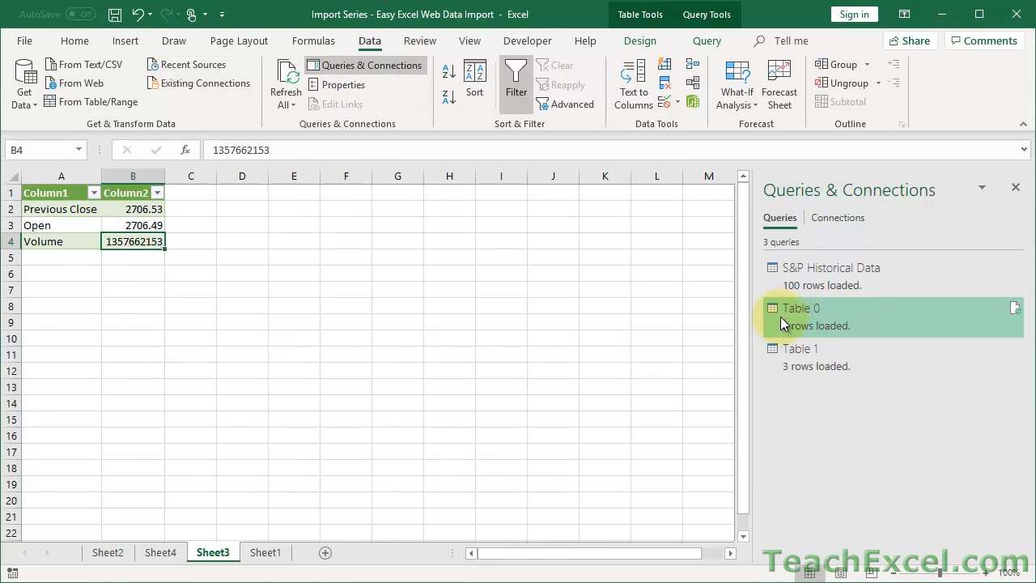
- Set the Table 0 query to refresh automatically every 1 minute in its query properties
right_click(797, 316)
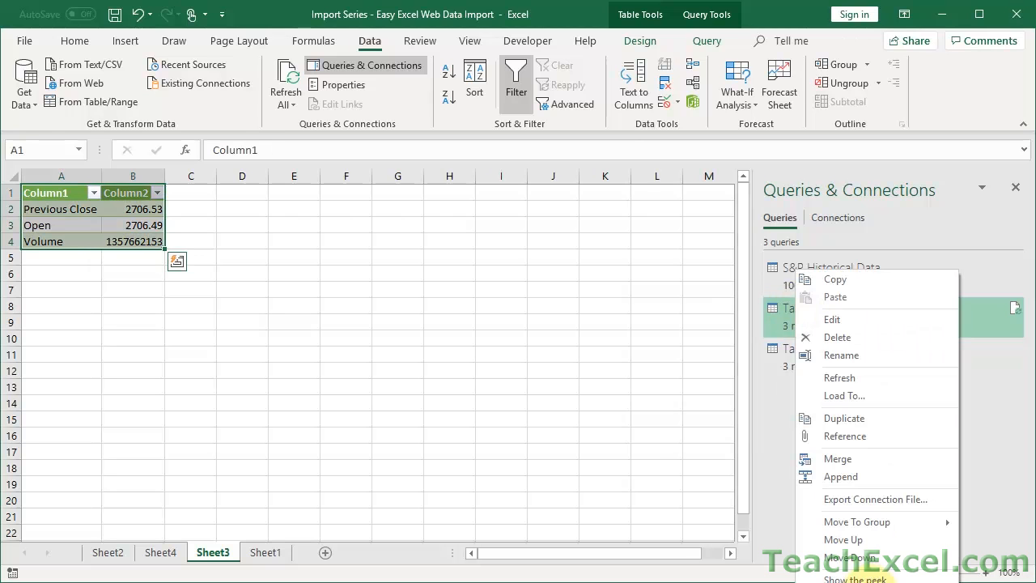
left_click(856, 580)
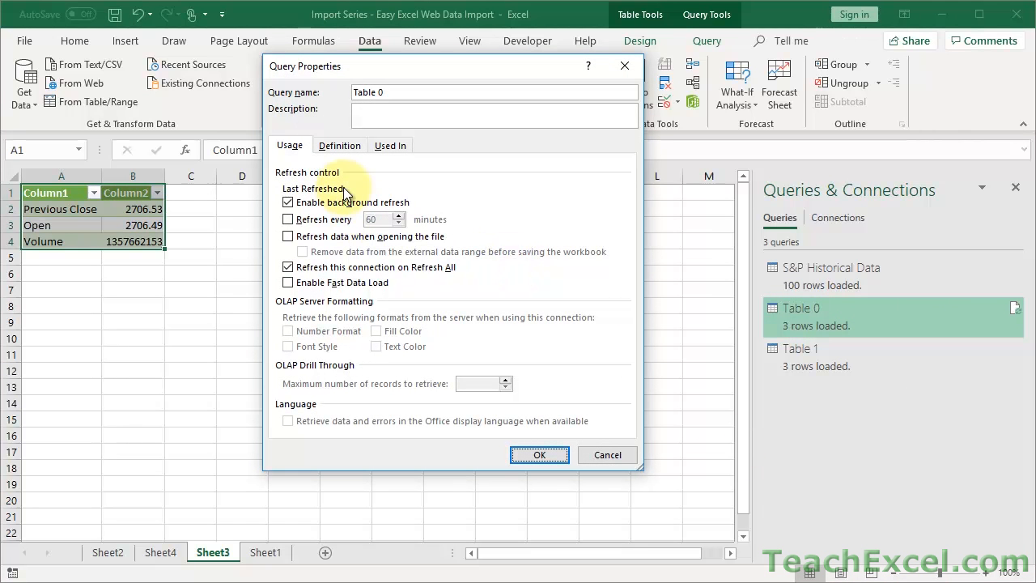
left_click(328, 220)
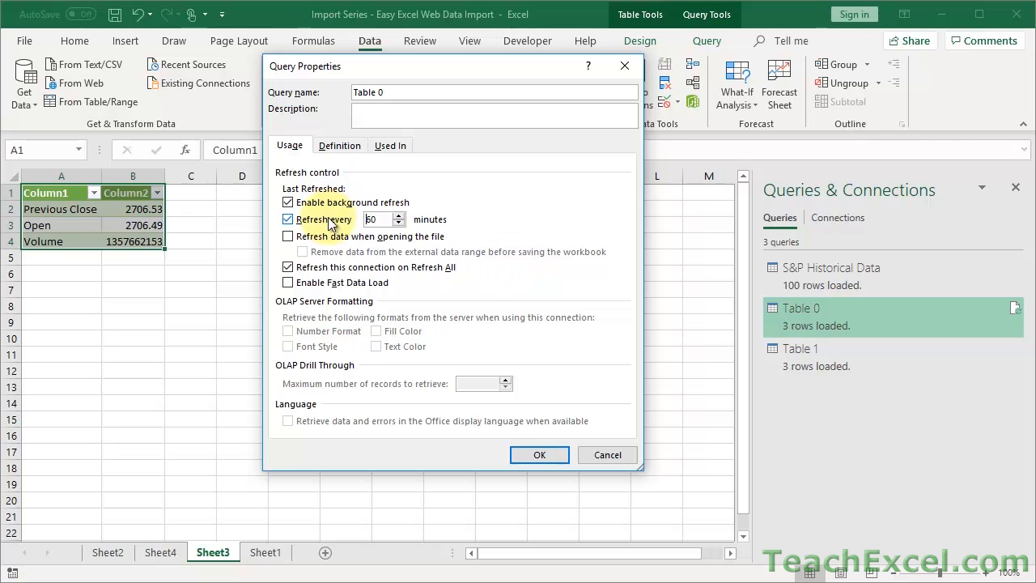
key("BackSpace")
key("BackSpace")
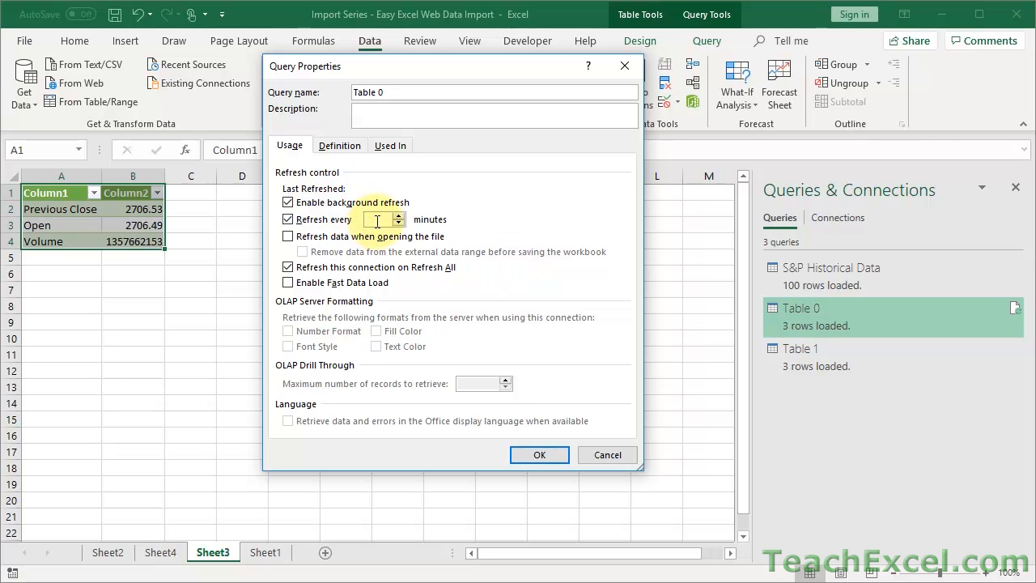
type("1")
left_click(542, 457)
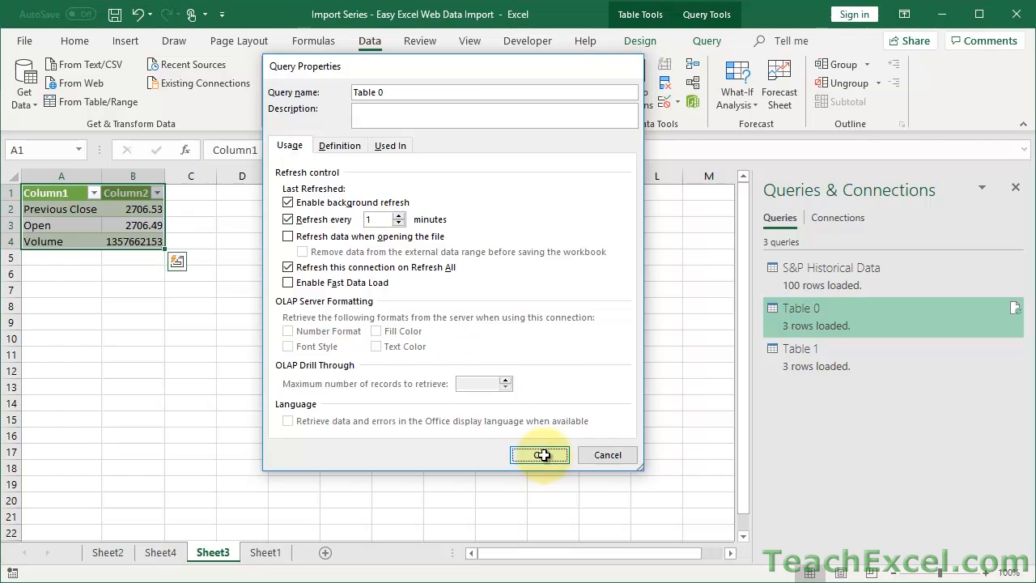
- Set the Table 1 query to refresh automatically every 1 minute in its query properties
right_click(817, 352)
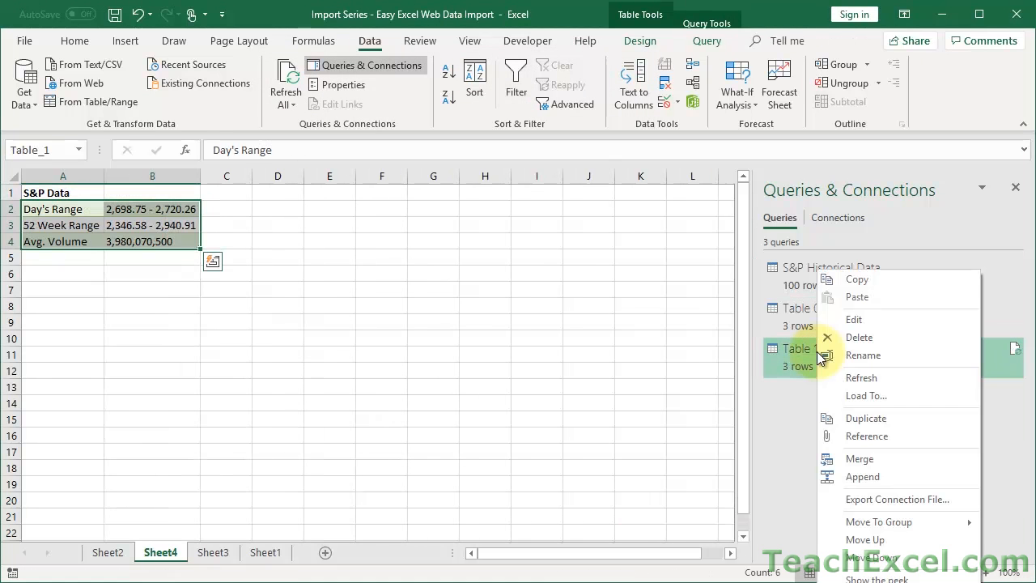
left_click(860, 582)
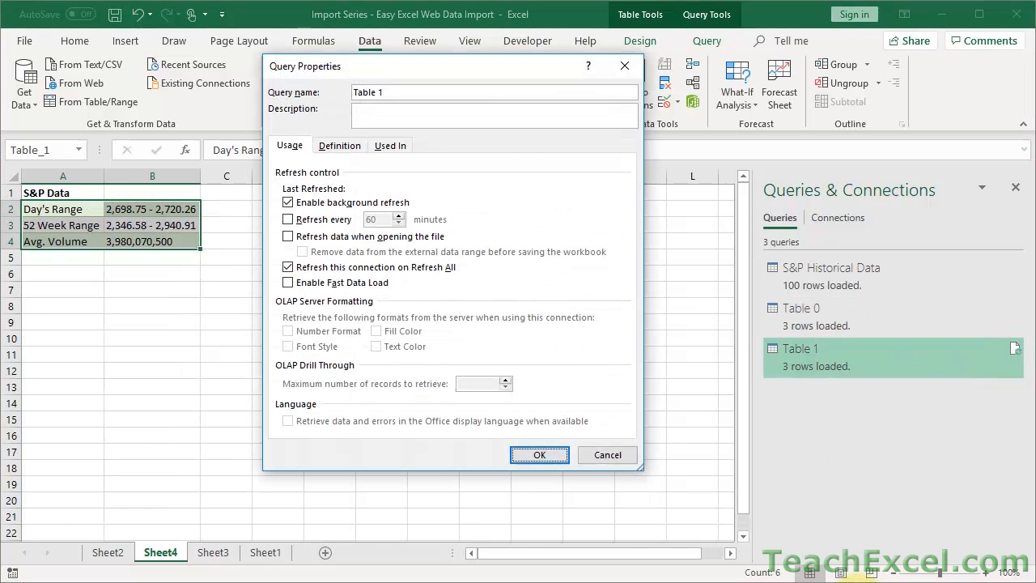
left_click(324, 221)
double_click(385, 220)
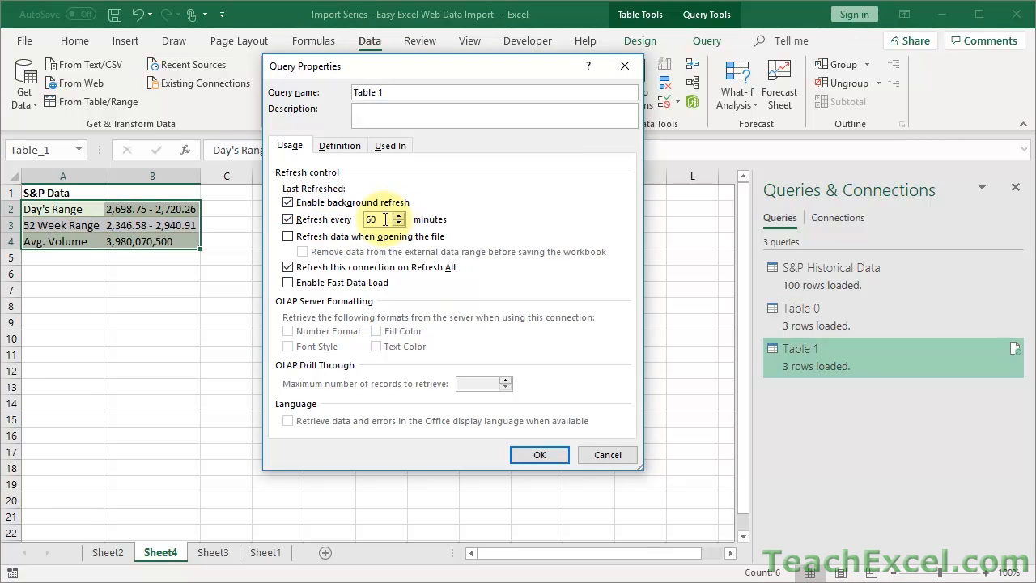
key("BackSpace")
type("1")
left_click(539, 455)
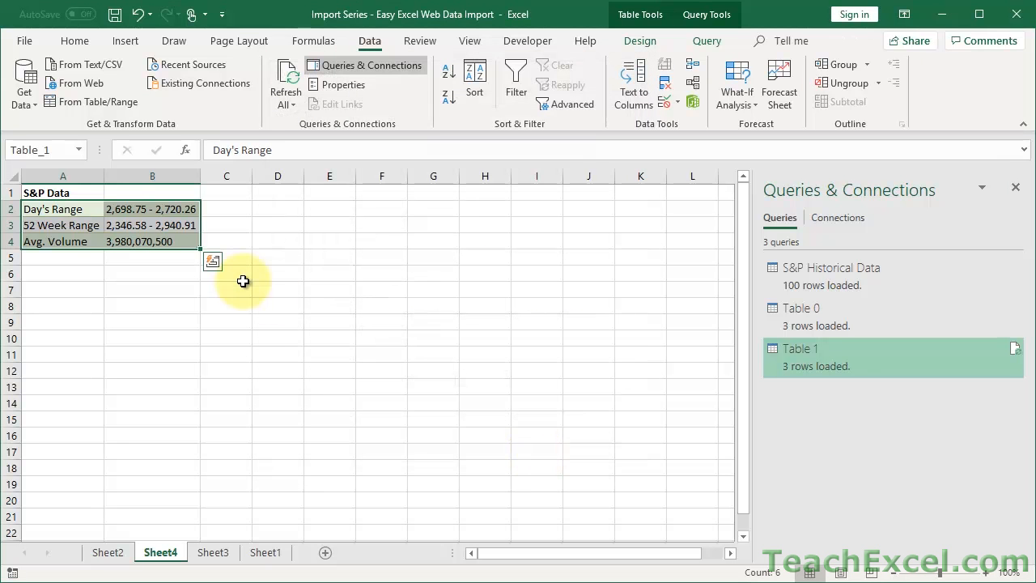
key("ctrl+Home")
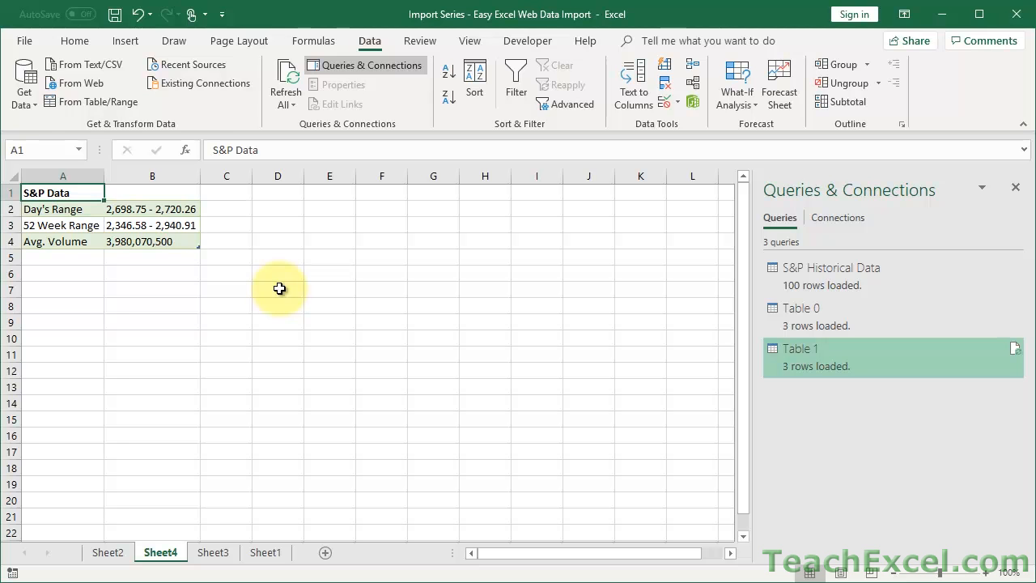
- Open Sheet2, switch to the browser and examine the summary tables on the Yahoo Finance S&P 500 page
left_click(108, 552)
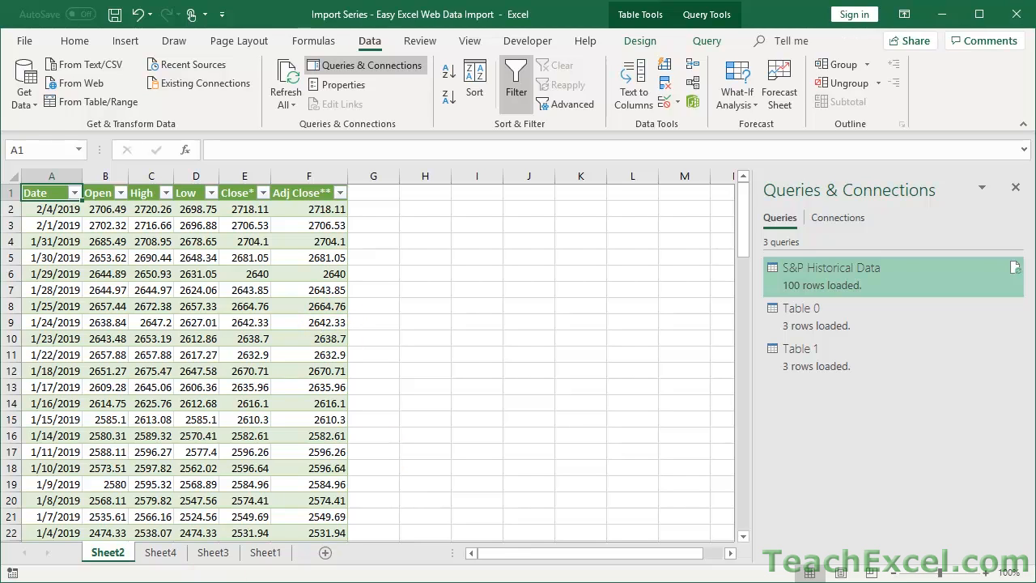
key("alt+Tab")
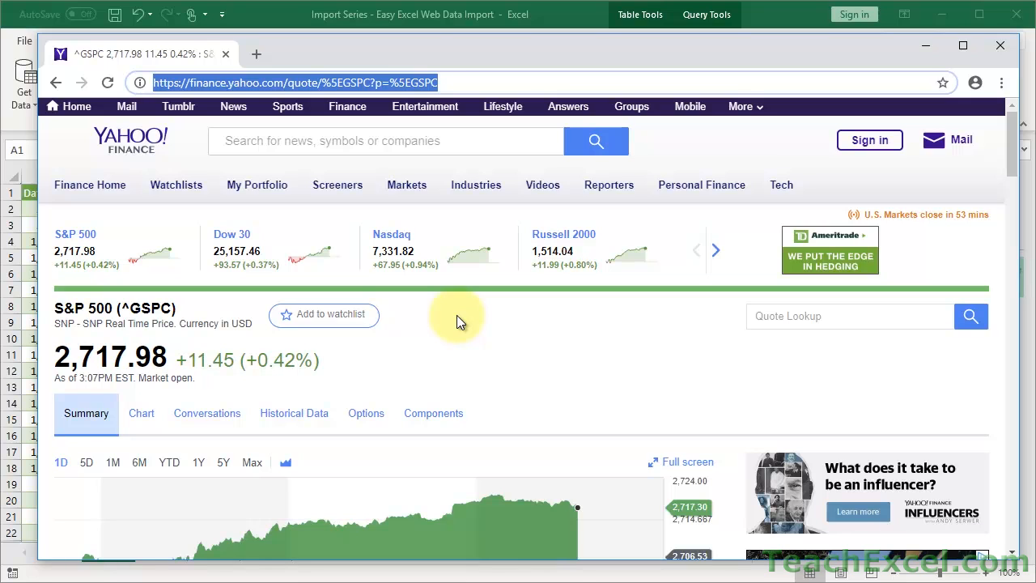
left_click_drag(500, 52, 490, 38)
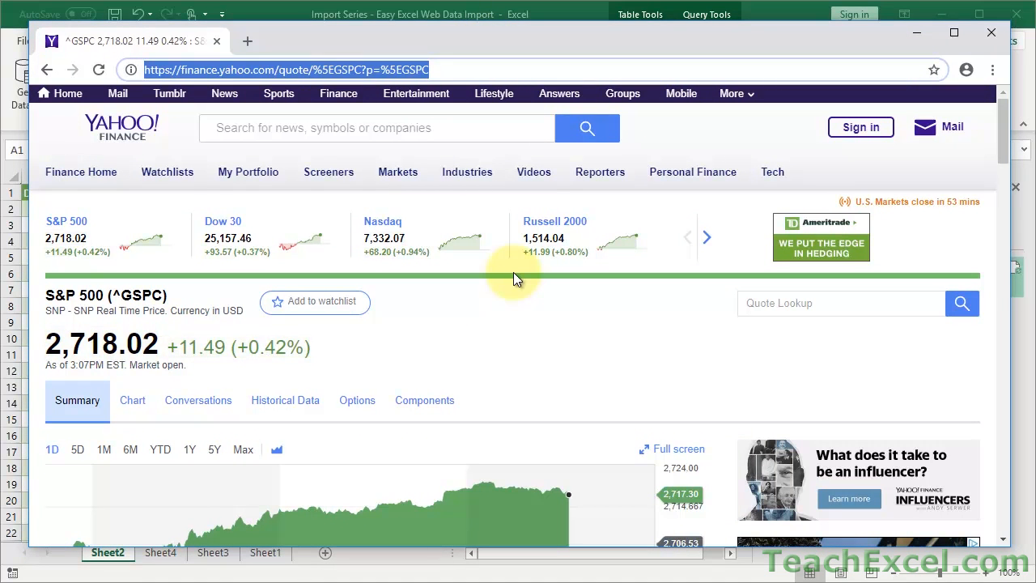
scroll(513, 276, "down", 2)
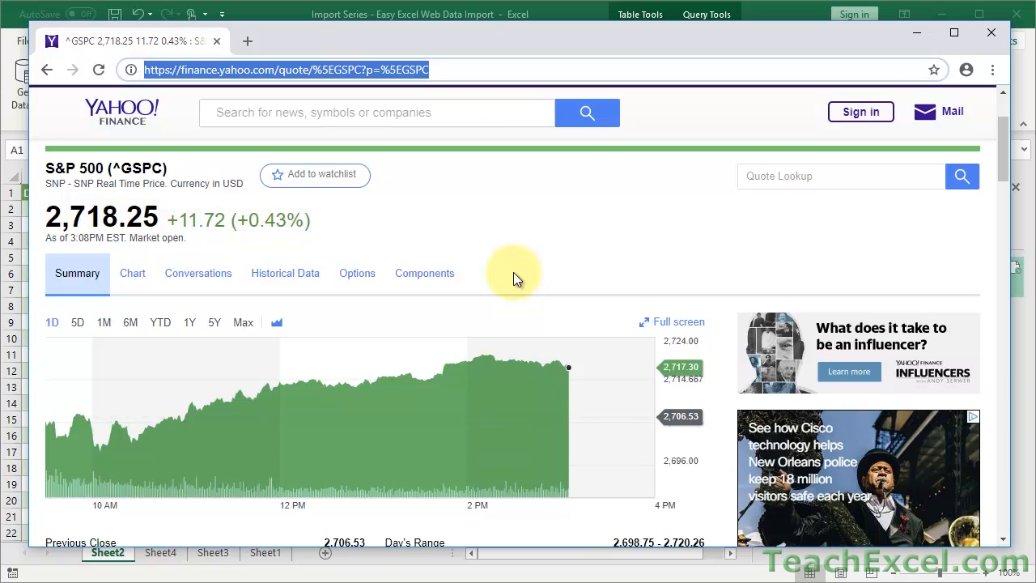
scroll(515, 278, "down", 4)
scroll(515, 278, "up", 2)
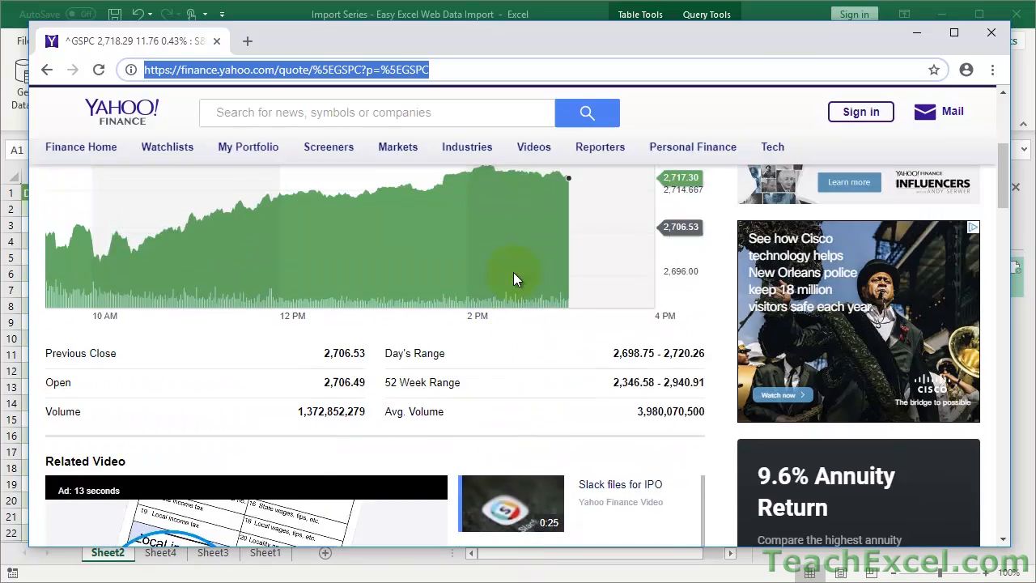
scroll(514, 279, "down", 3)
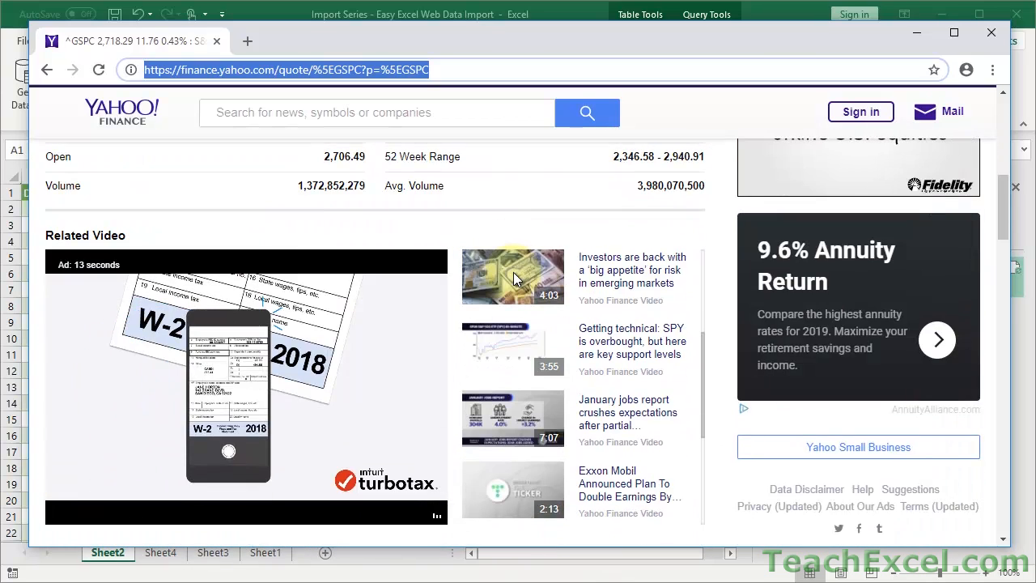
scroll(452, 262, "up", 6)
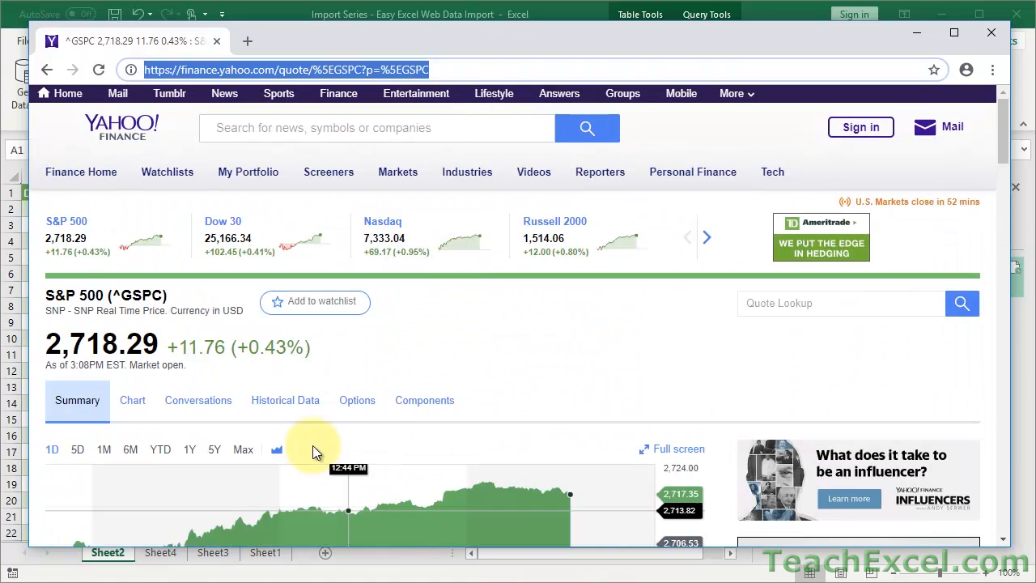
- Open the S&P 500 Historical Data page and look through its daily price table
left_click(285, 402)
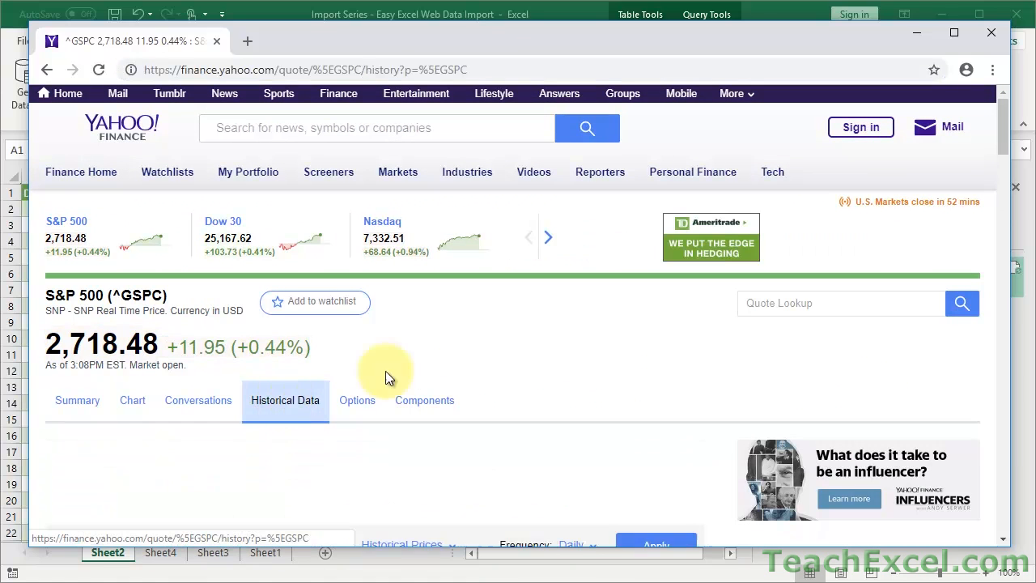
scroll(436, 376, "down", 5)
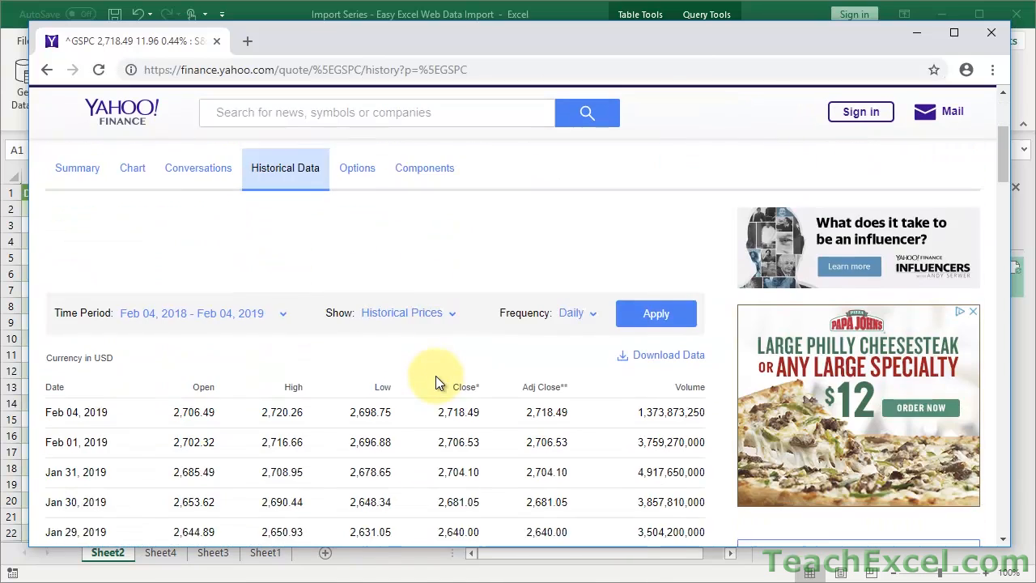
scroll(436, 376, "down", 1)
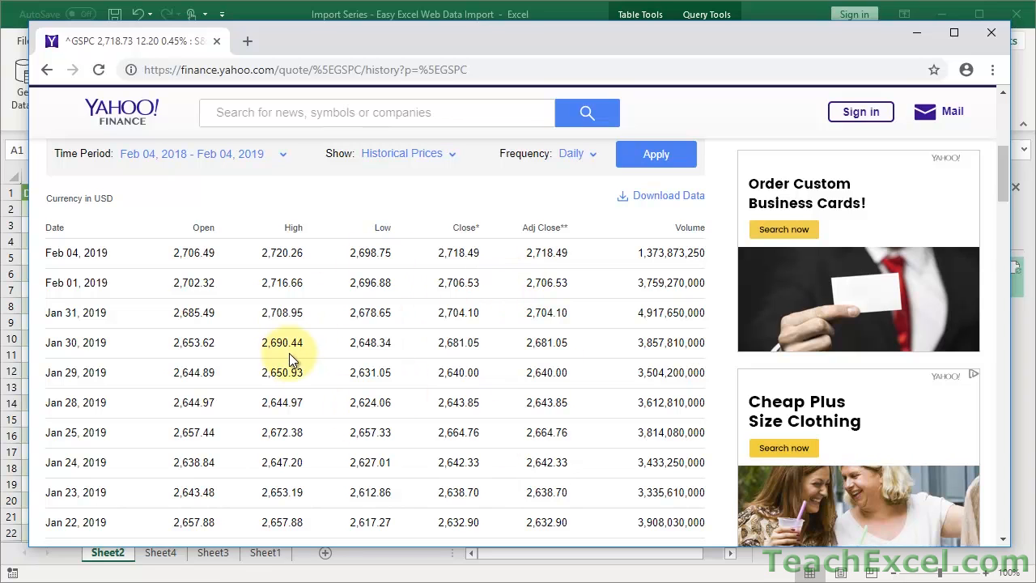
scroll(288, 351, "up", 5)
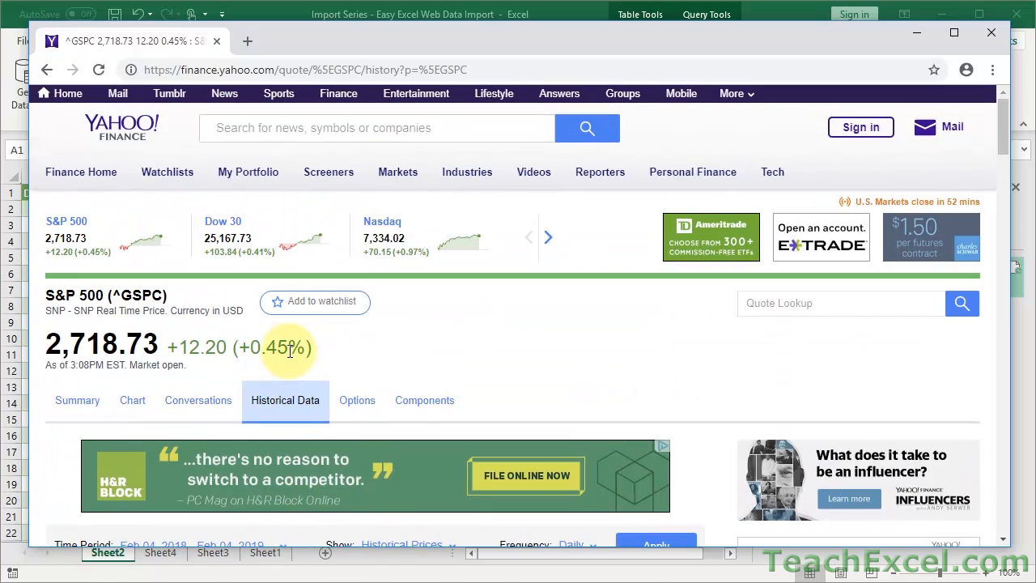
scroll(288, 351, "down", 8)
scroll(288, 351, "up", 8)
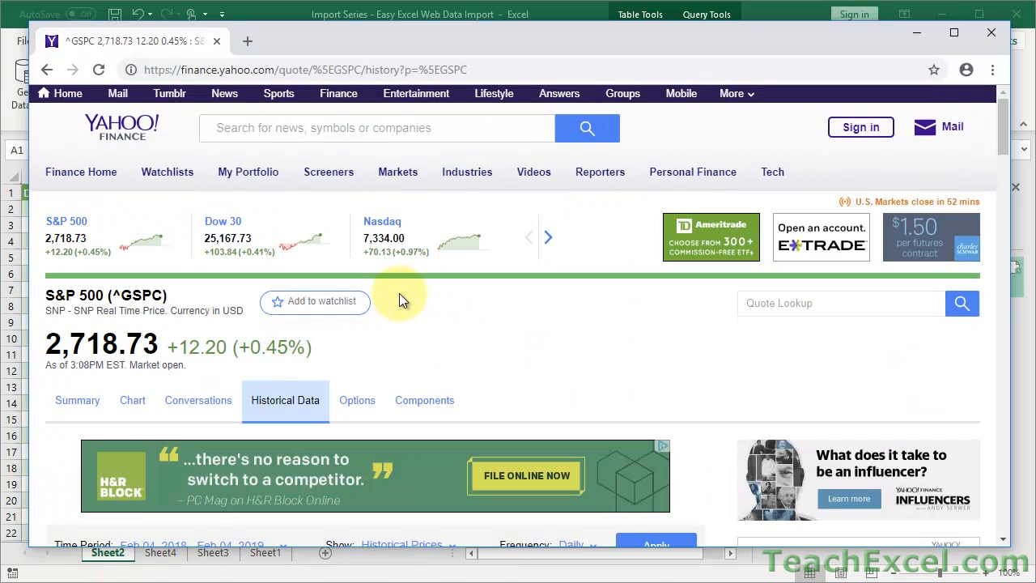
- Inspect the S&P 500 quote header element and fit the DevTools window on the screen
right_click(399, 299)
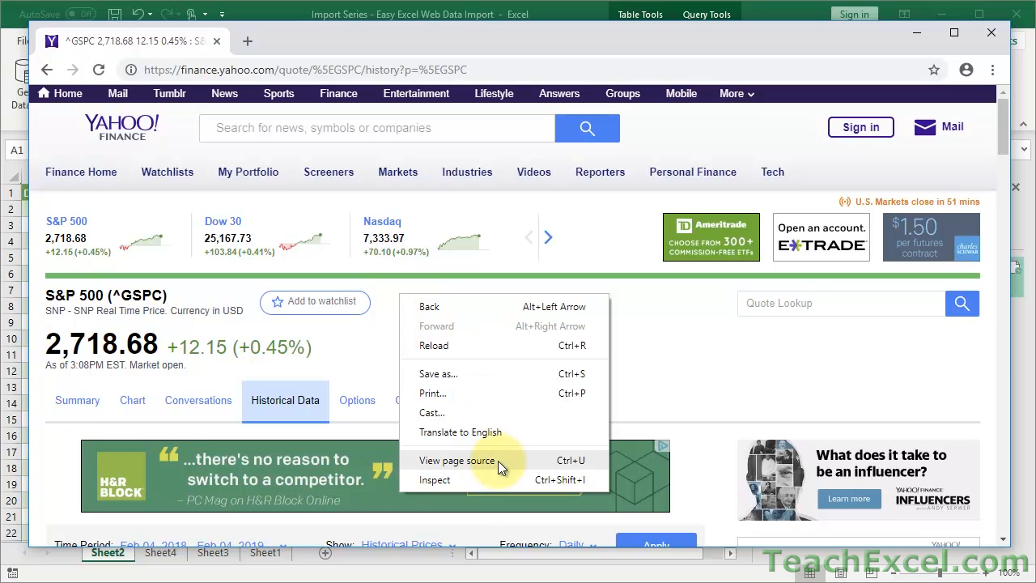
left_click(451, 480)
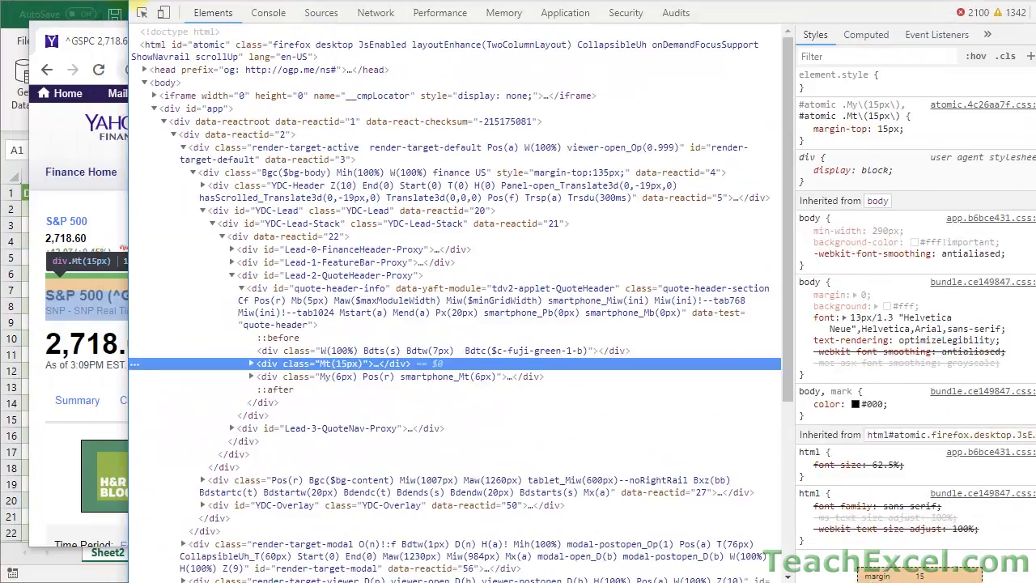
left_click_drag(133, 1, 191, 62)
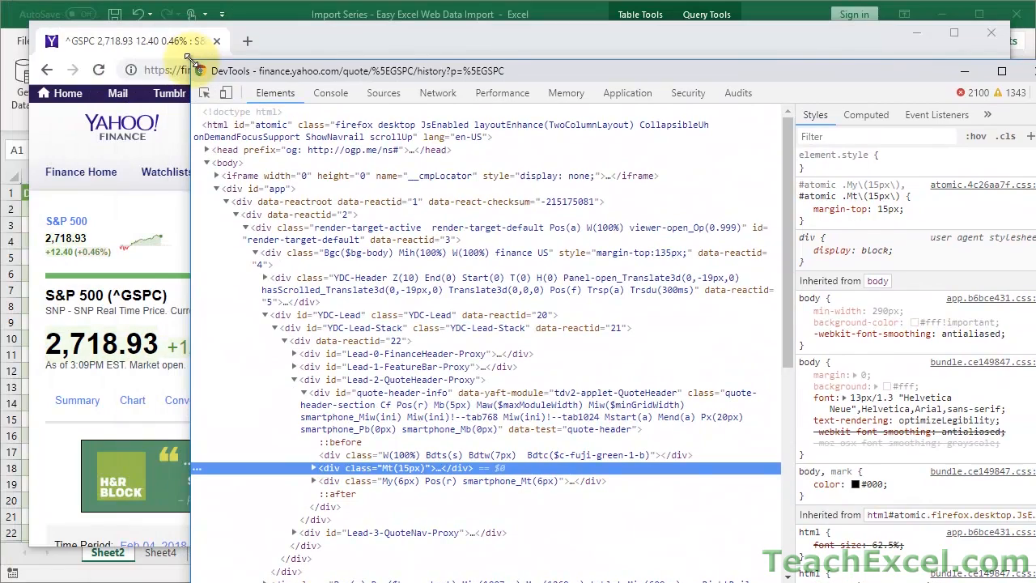
left_click_drag(423, 73, 333, 29)
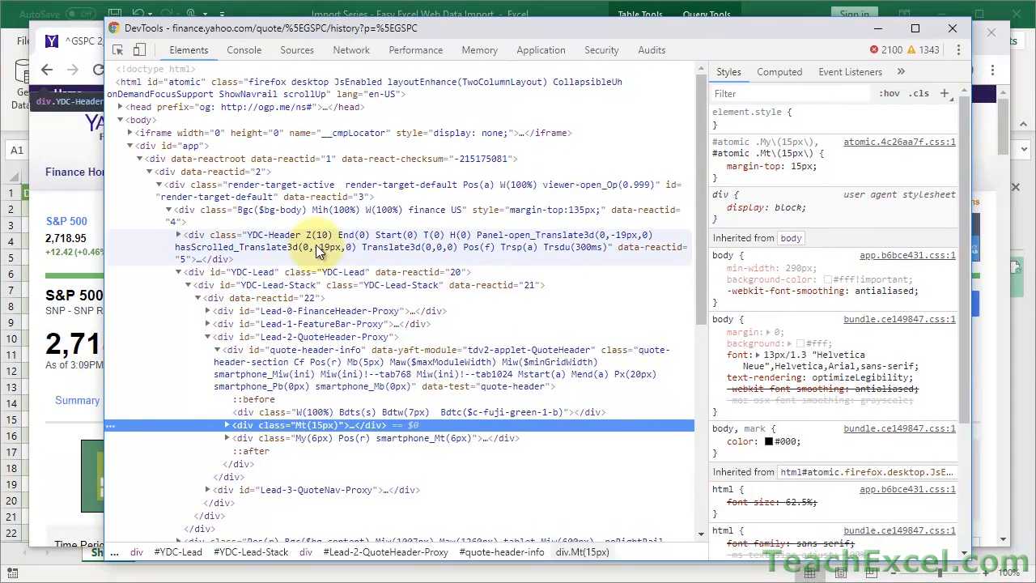
- Look through the page's markup, narrow the Styles area and shrink DevTools so the web page shows beside it
scroll(332, 275, "down", 8)
scroll(318, 253, "up", 1)
scroll(318, 253, "up", 4)
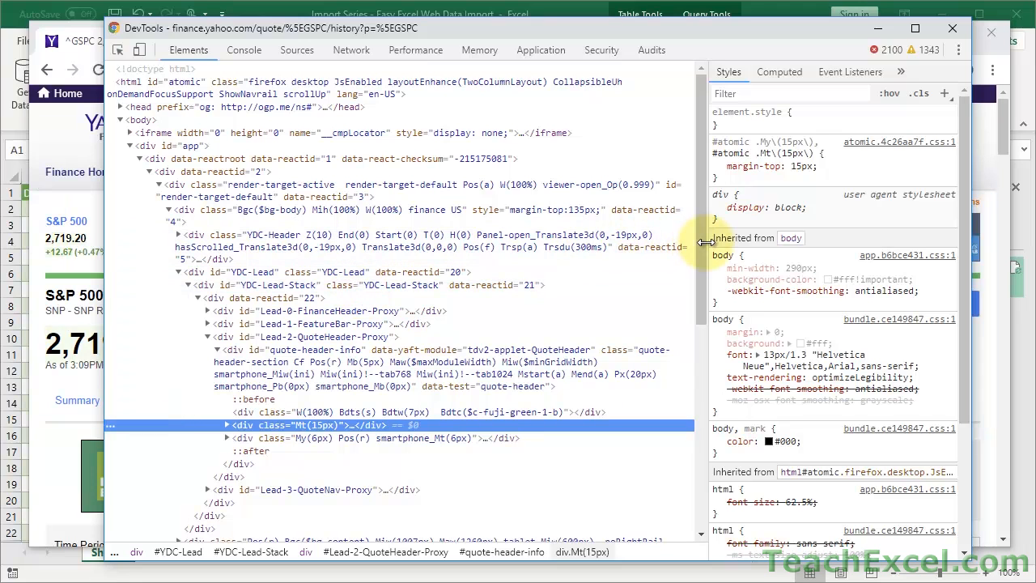
left_click_drag(706, 242, 865, 229)
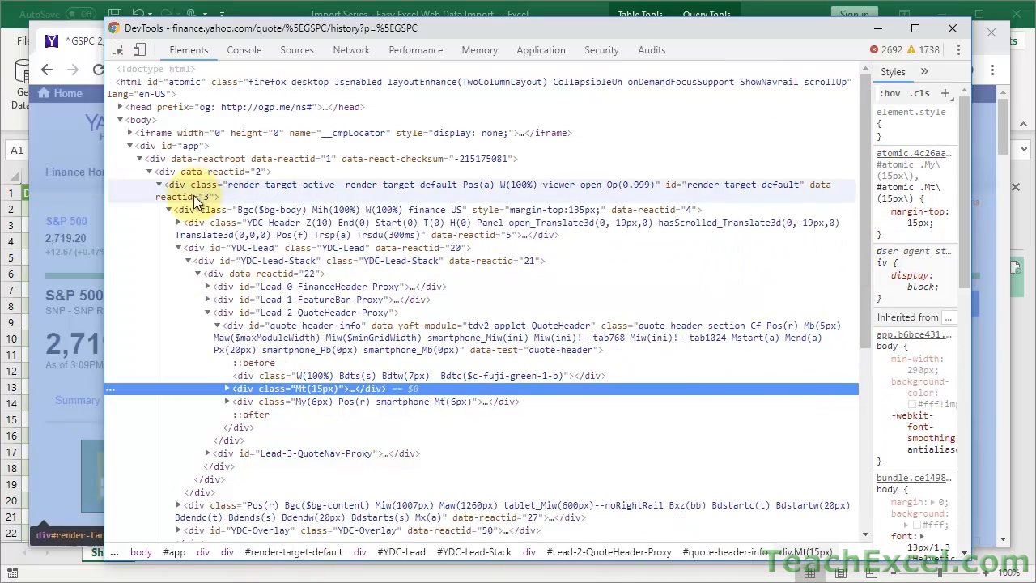
left_click_drag(107, 223, 420, 247)
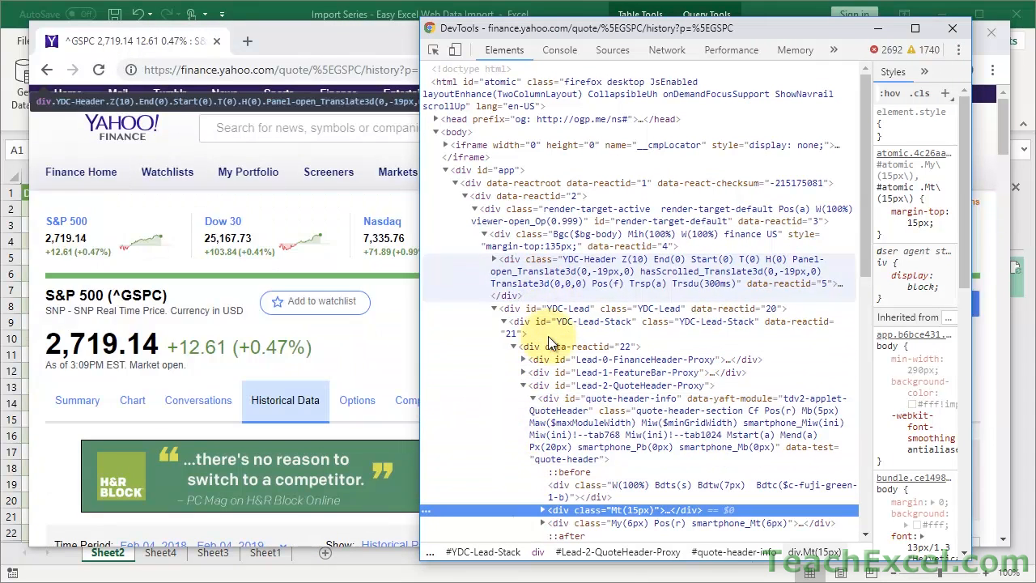
- Inspect the Feb 04, 2019 date cell of the historical prices table to locate its table element in the markup
scroll(316, 361, "down", 2)
scroll(314, 352, "down", 3)
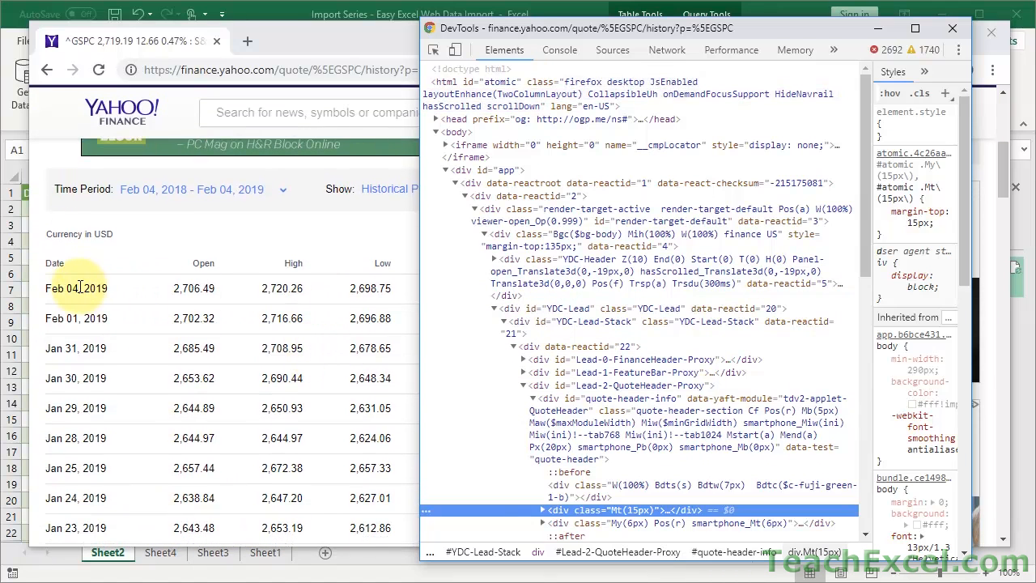
right_click(79, 289)
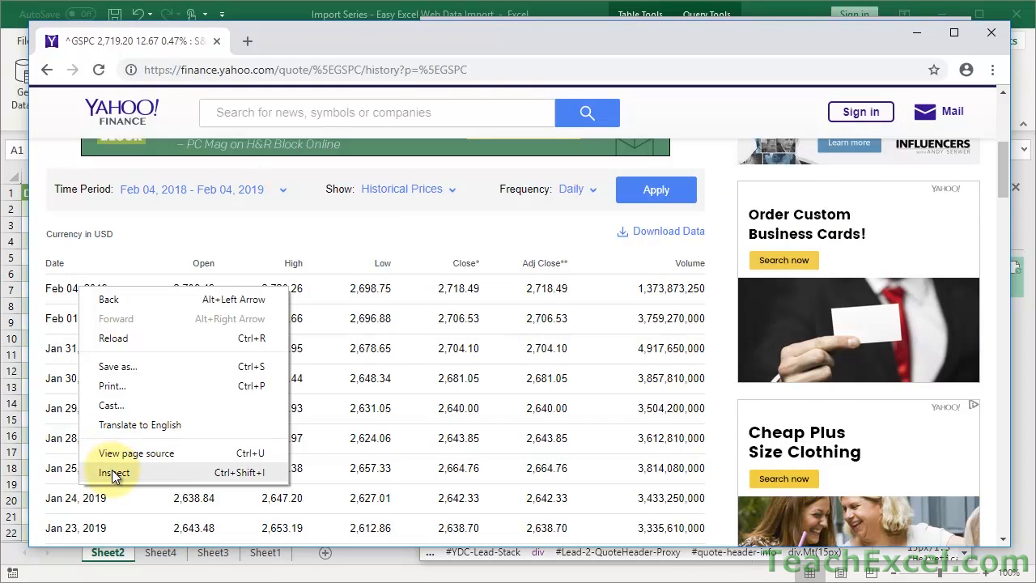
left_click(114, 472)
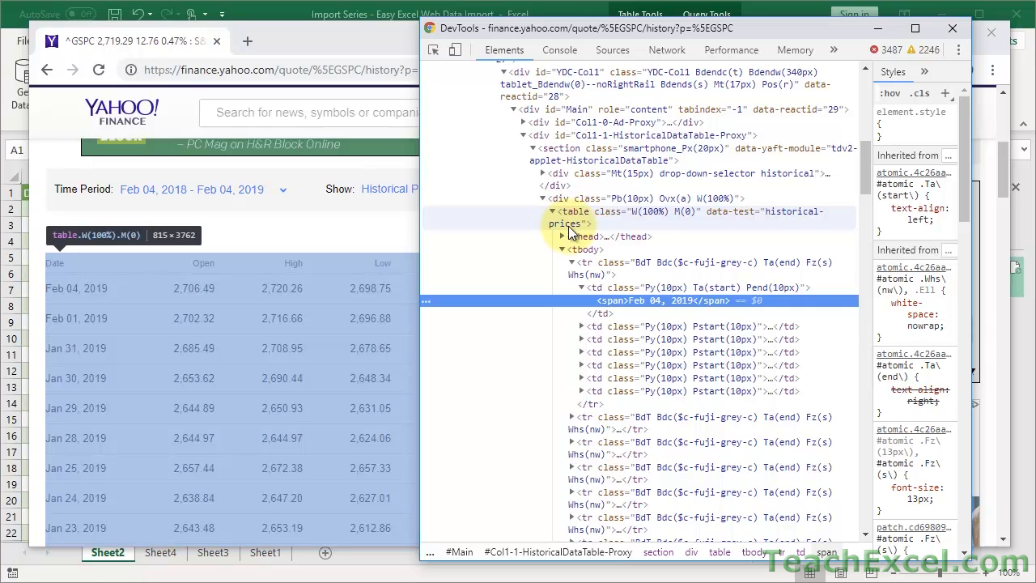
- Search the page's markup for "<table"
key("ctrl+f")
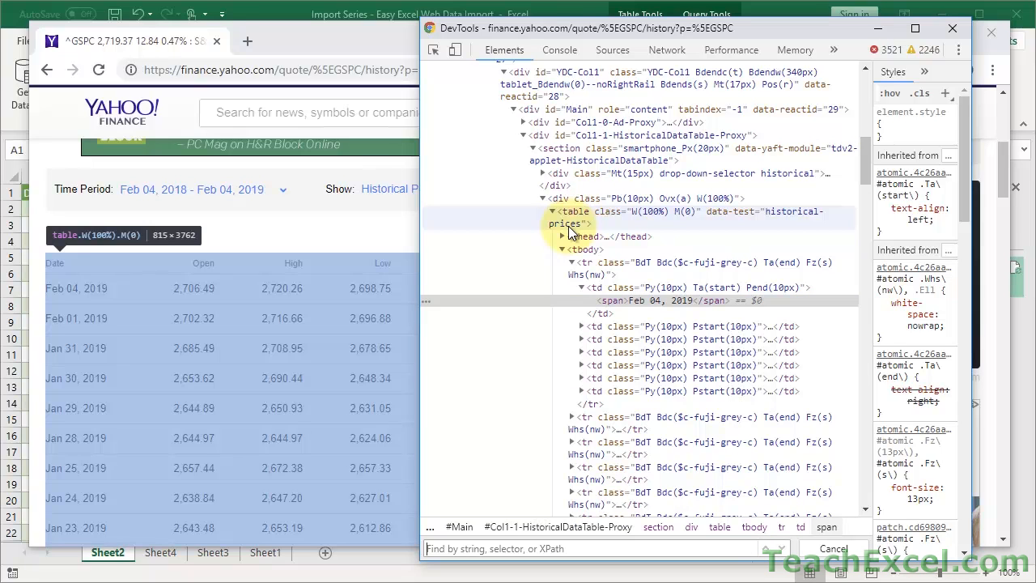
type("<")
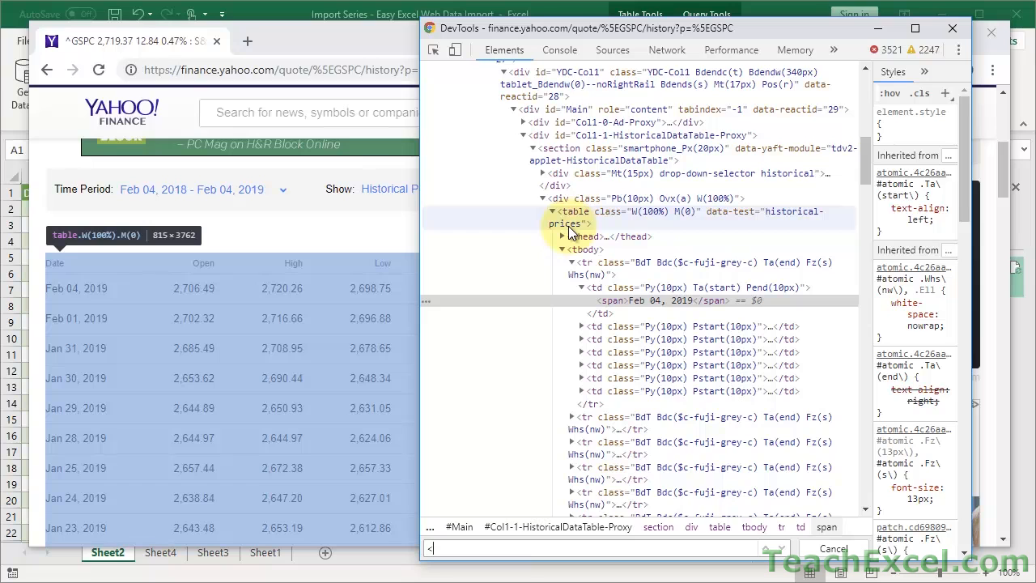
type("table")
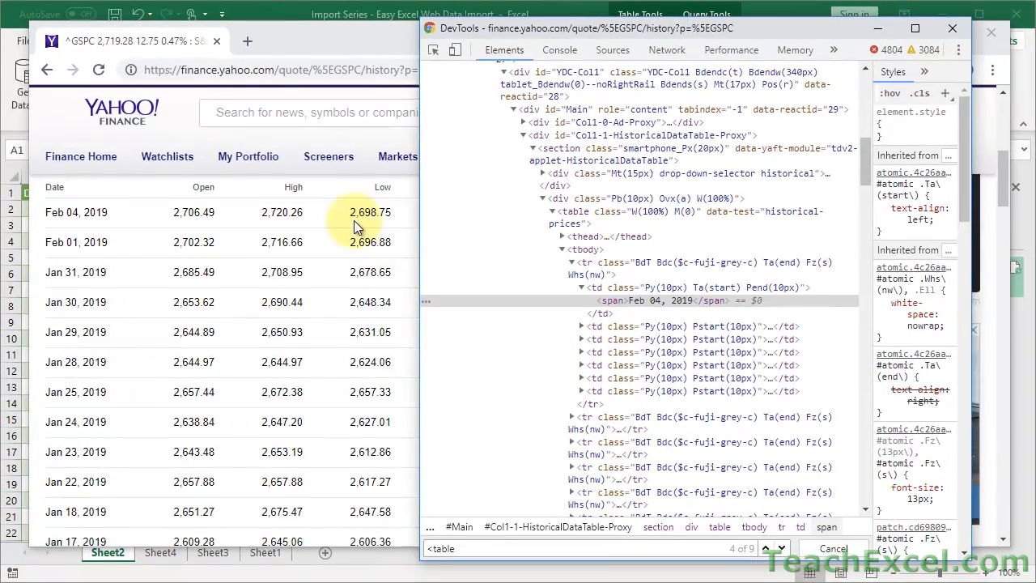
- Bring the Historical Data page back in front of DevTools and review its price table
scroll(354, 220, "up", 6)
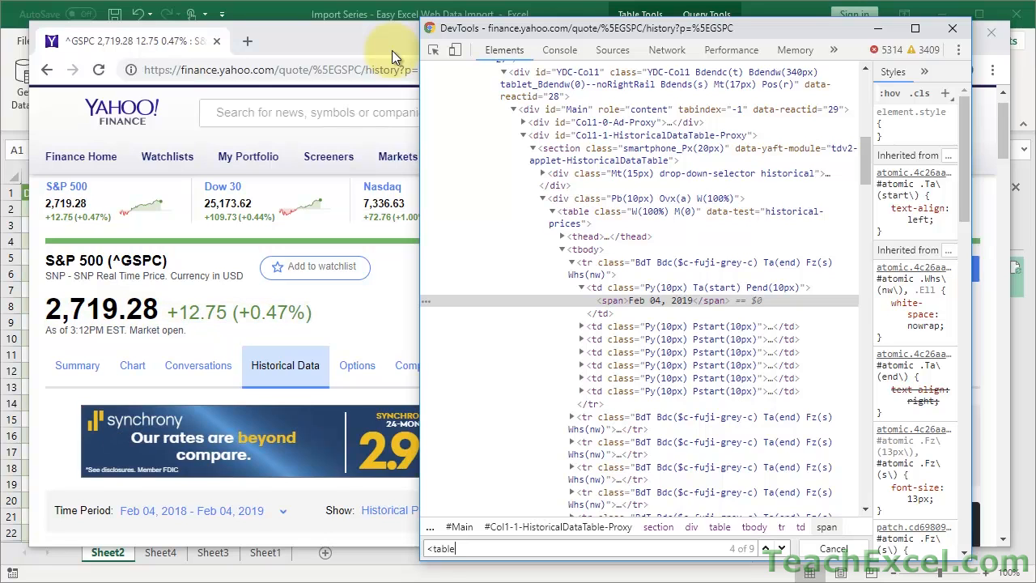
left_click(391, 51)
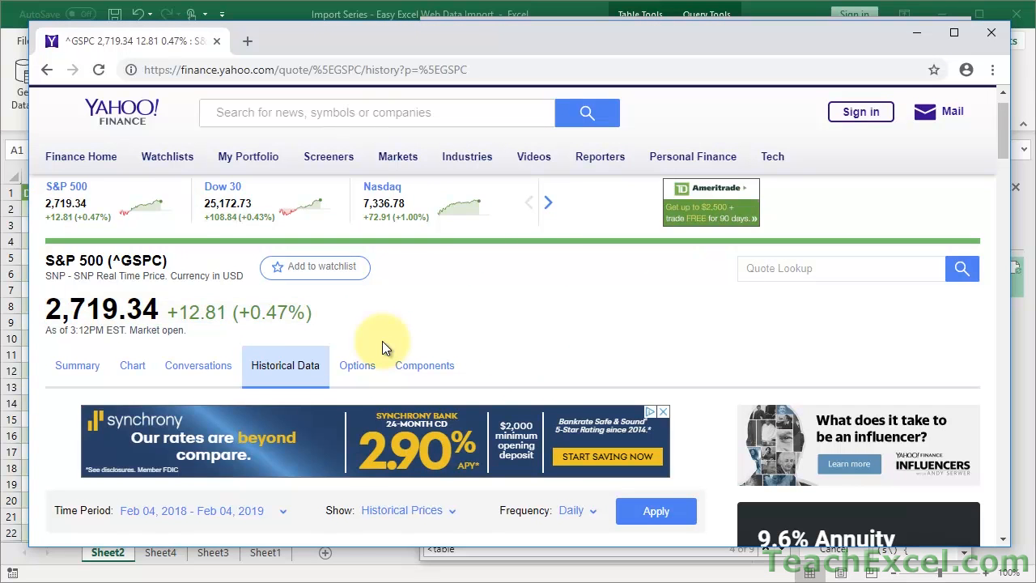
scroll(382, 341, "down", 4)
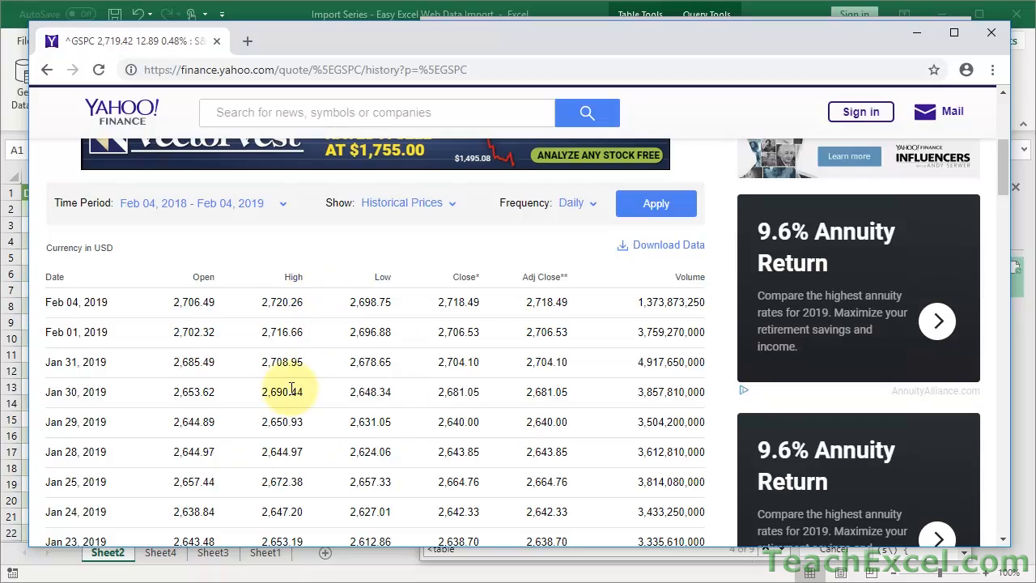
scroll(287, 388, "down", 6)
scroll(290, 388, "up", 12)
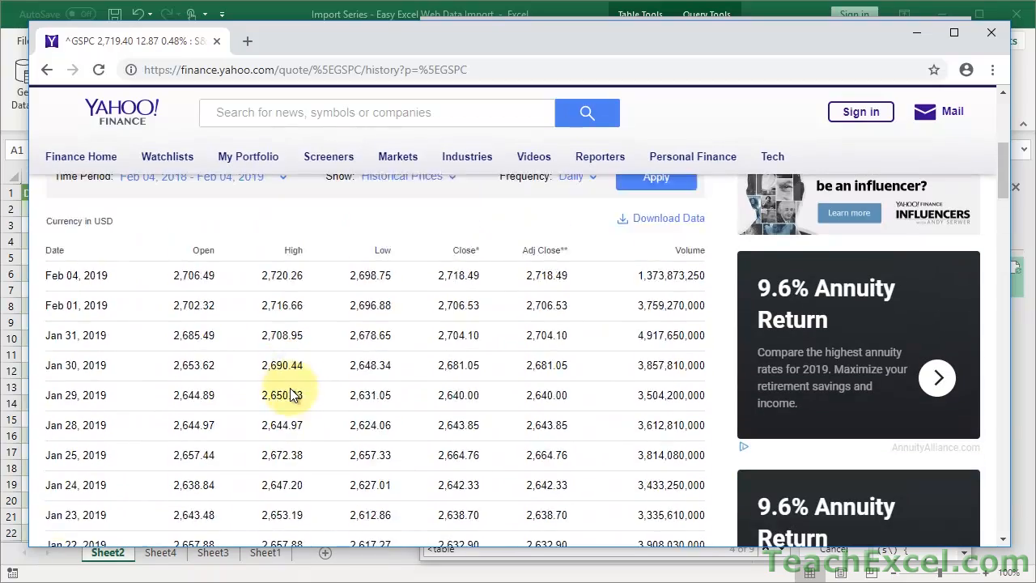
scroll(290, 388, "down", 2)
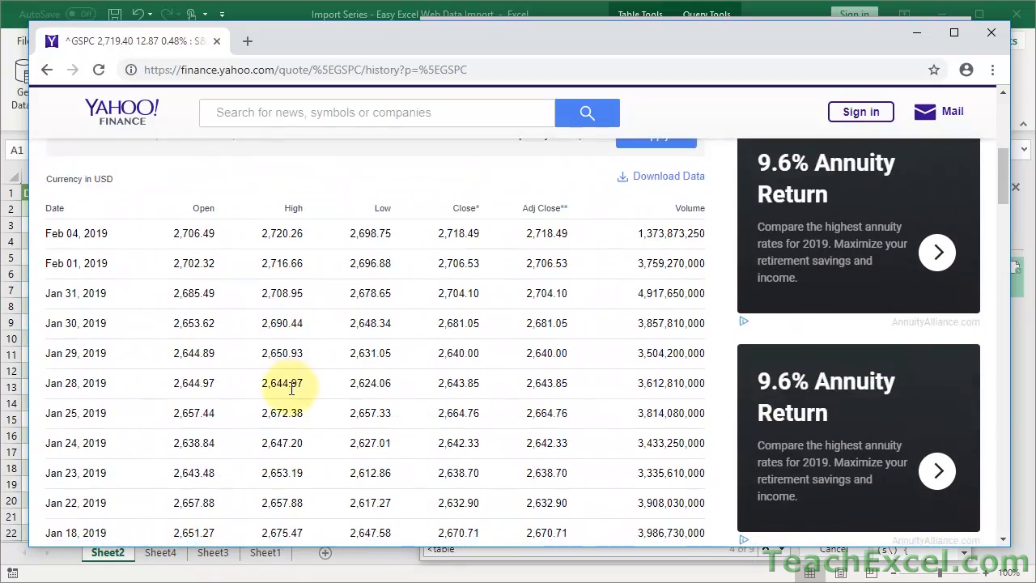
- Inspect the Jan 31, 2019 Open value in the price table and switch back to the Excel workbook
right_click(188, 293)
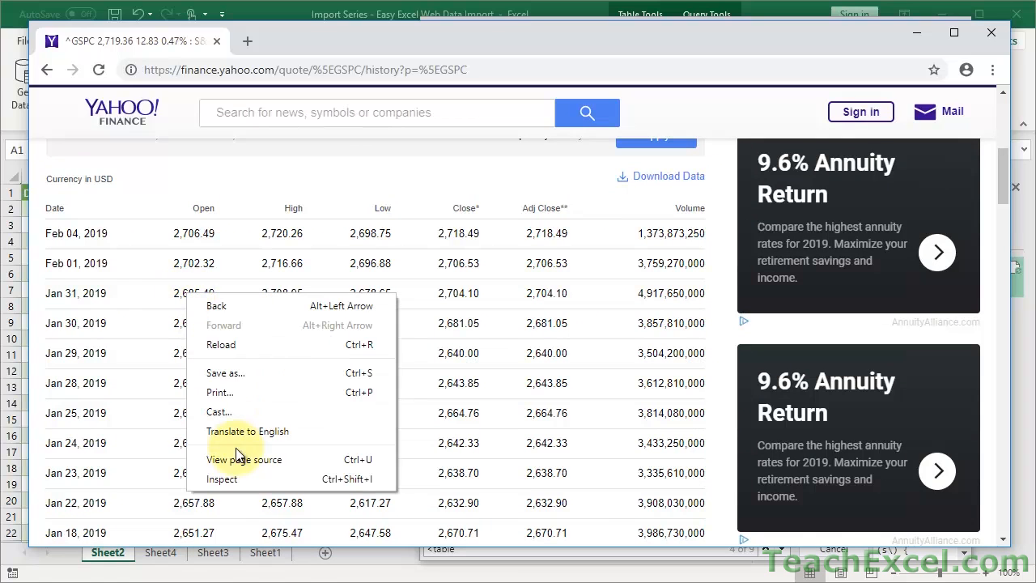
left_click(222, 480)
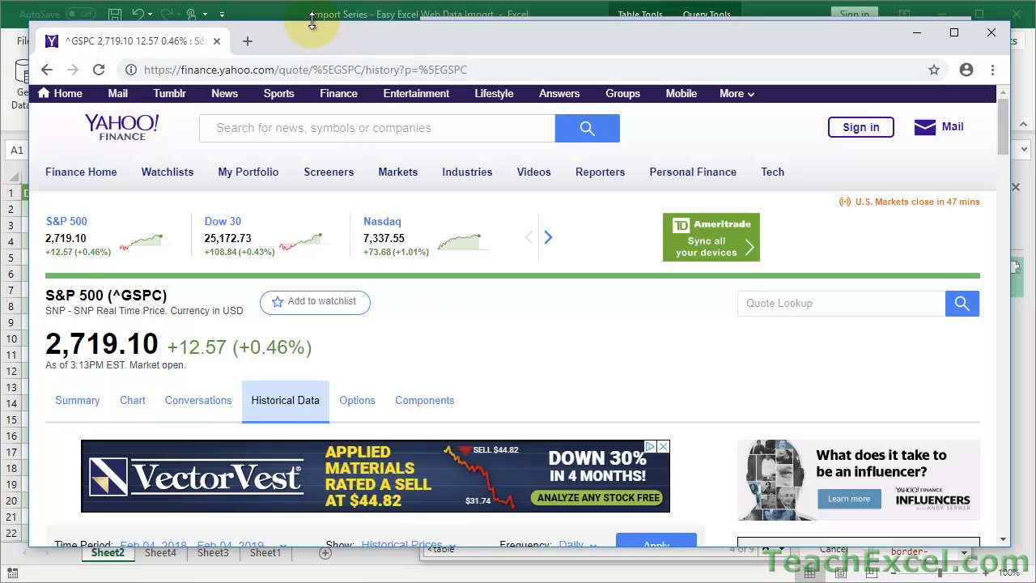
left_click(278, 19)
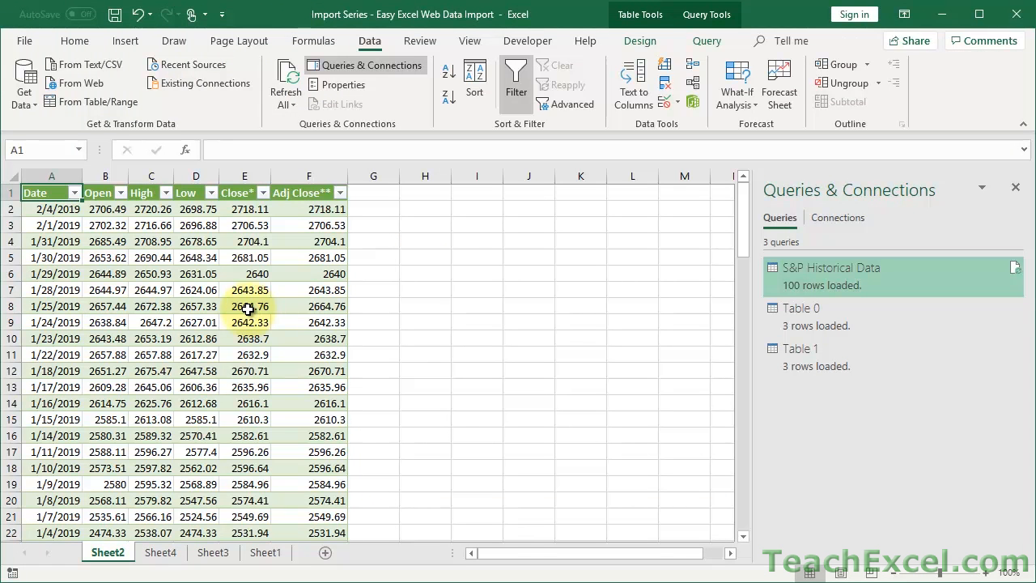